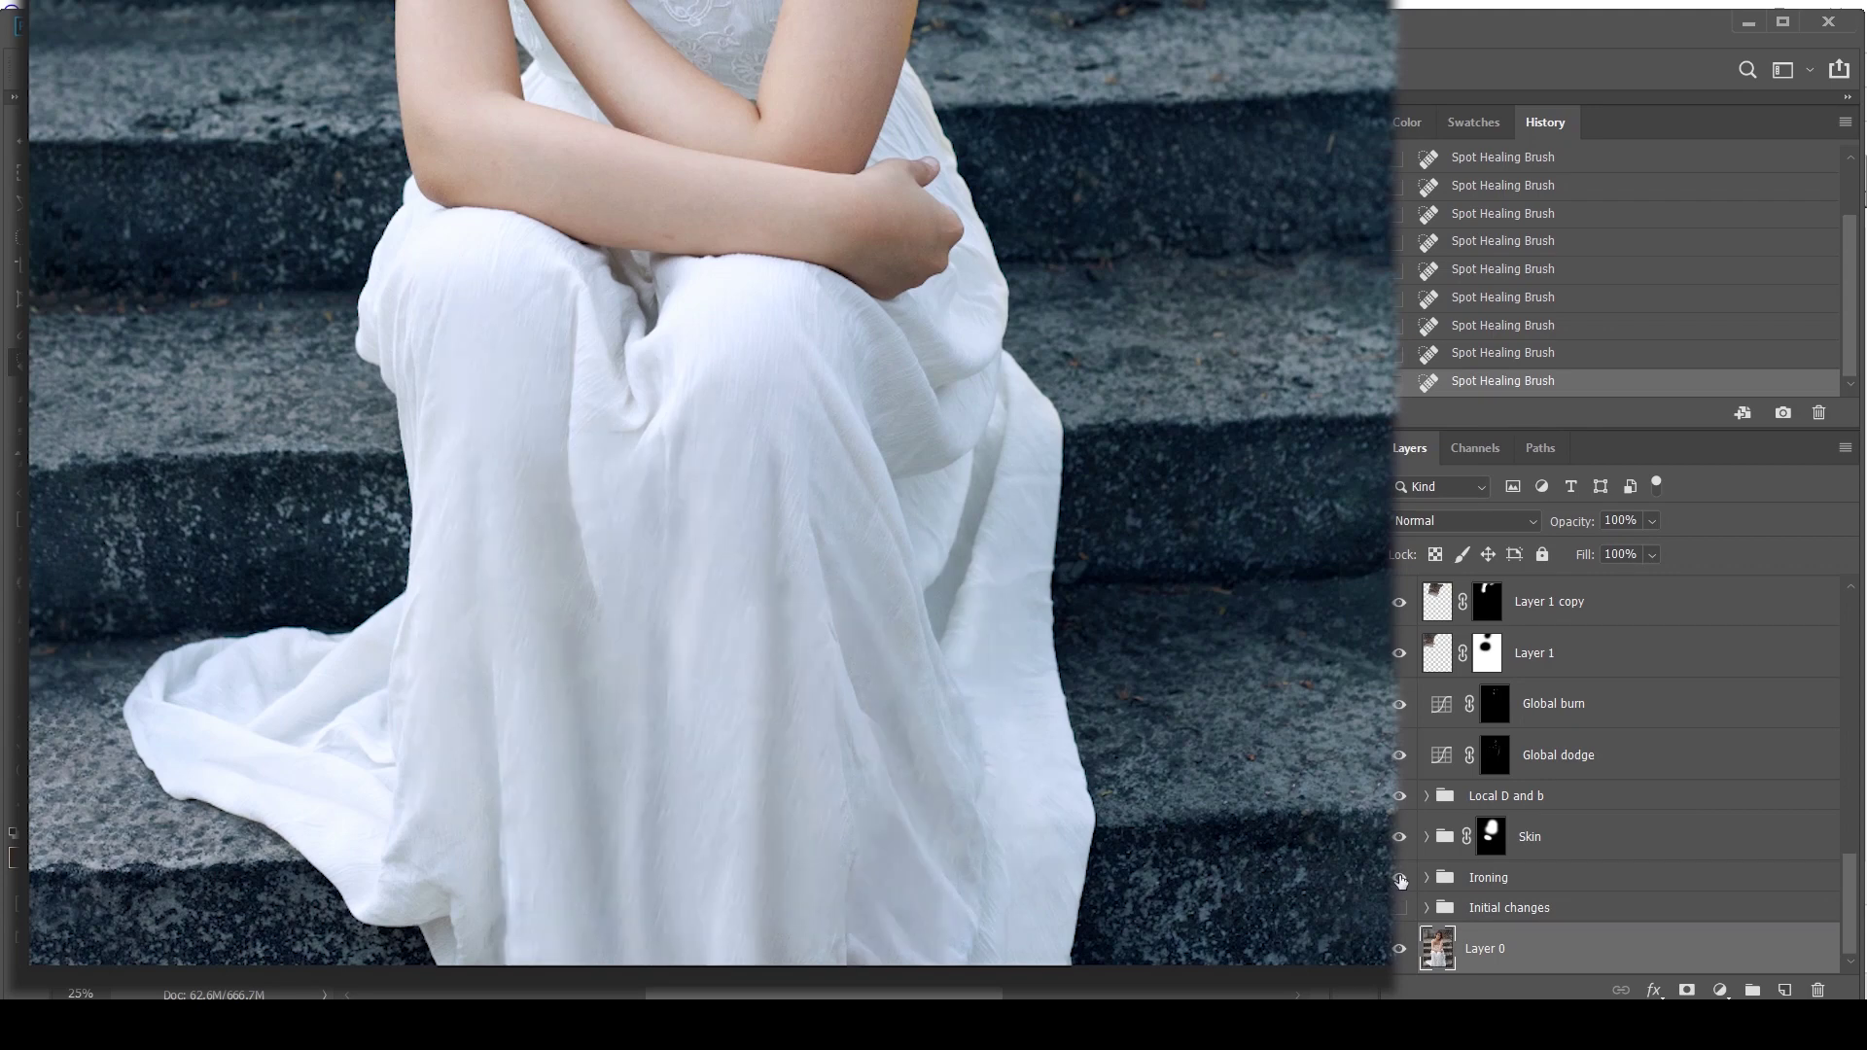
Toggle the Ironing group's visibility to compare the smoothed dress with its original wrinkles
click(1400, 880)
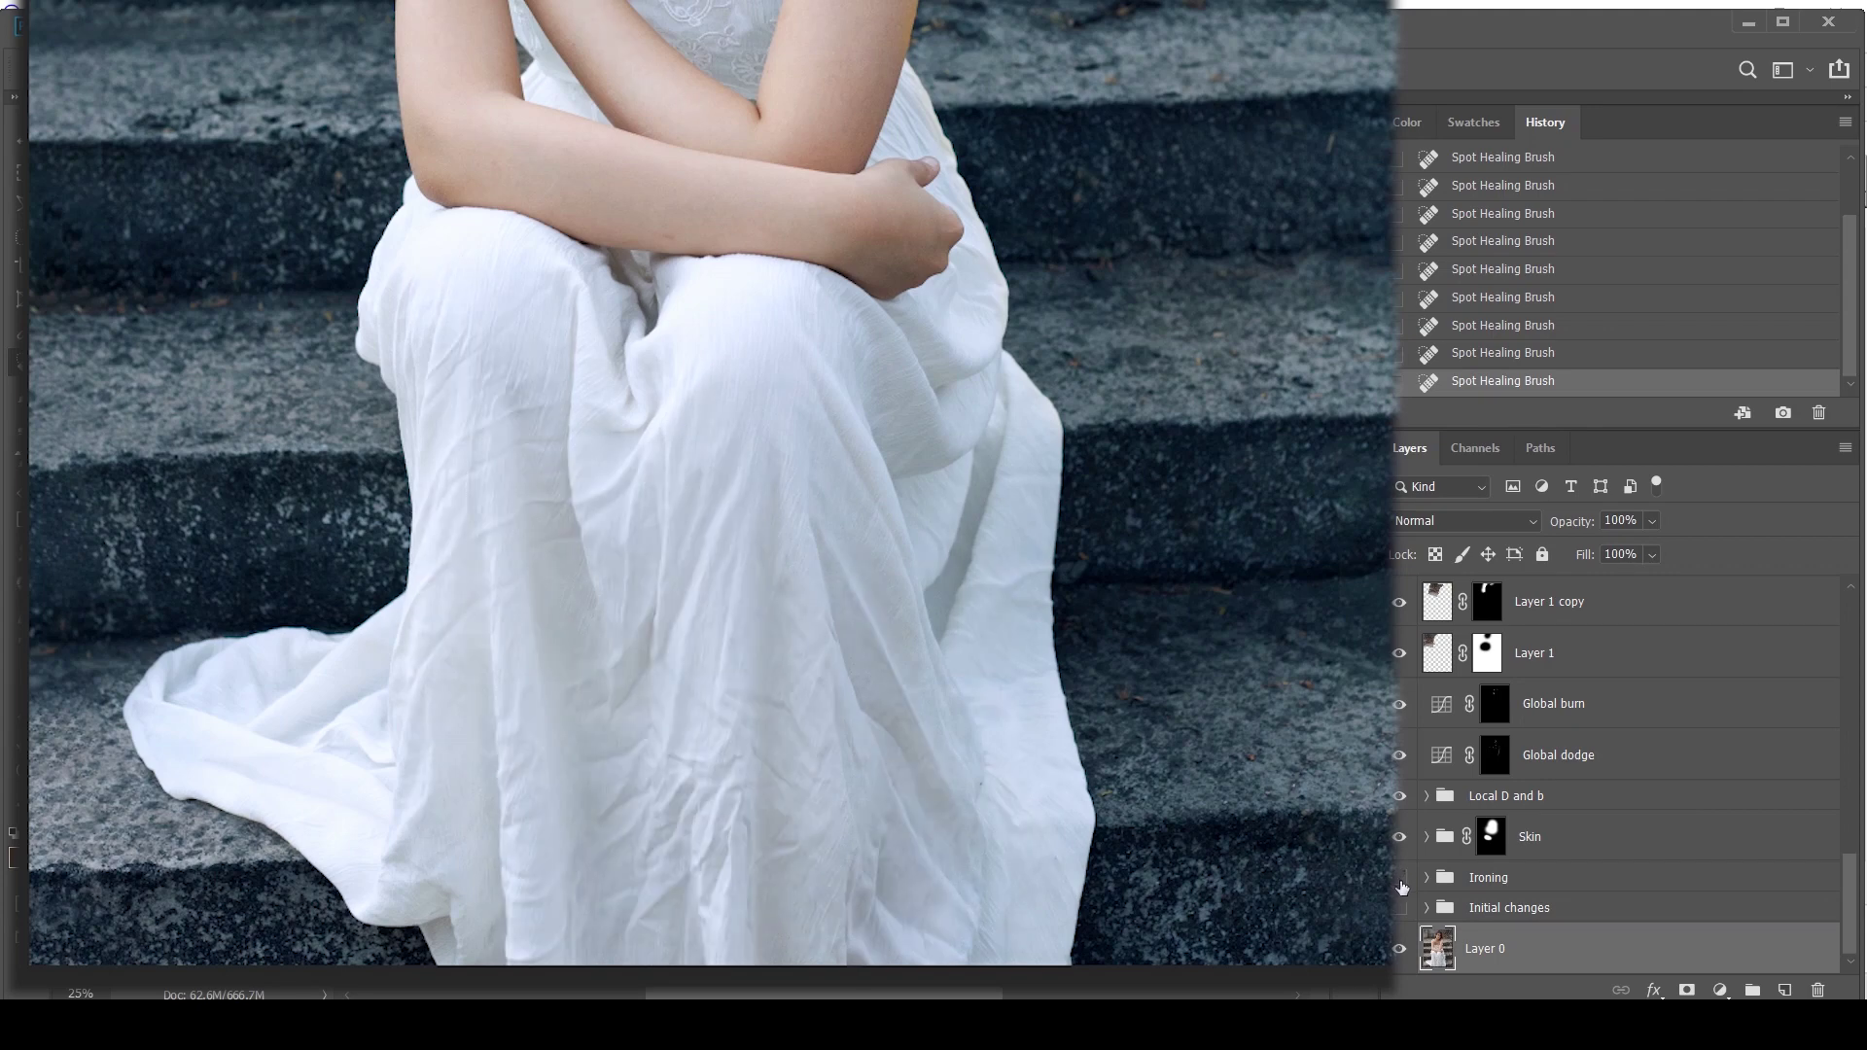
click(1401, 880)
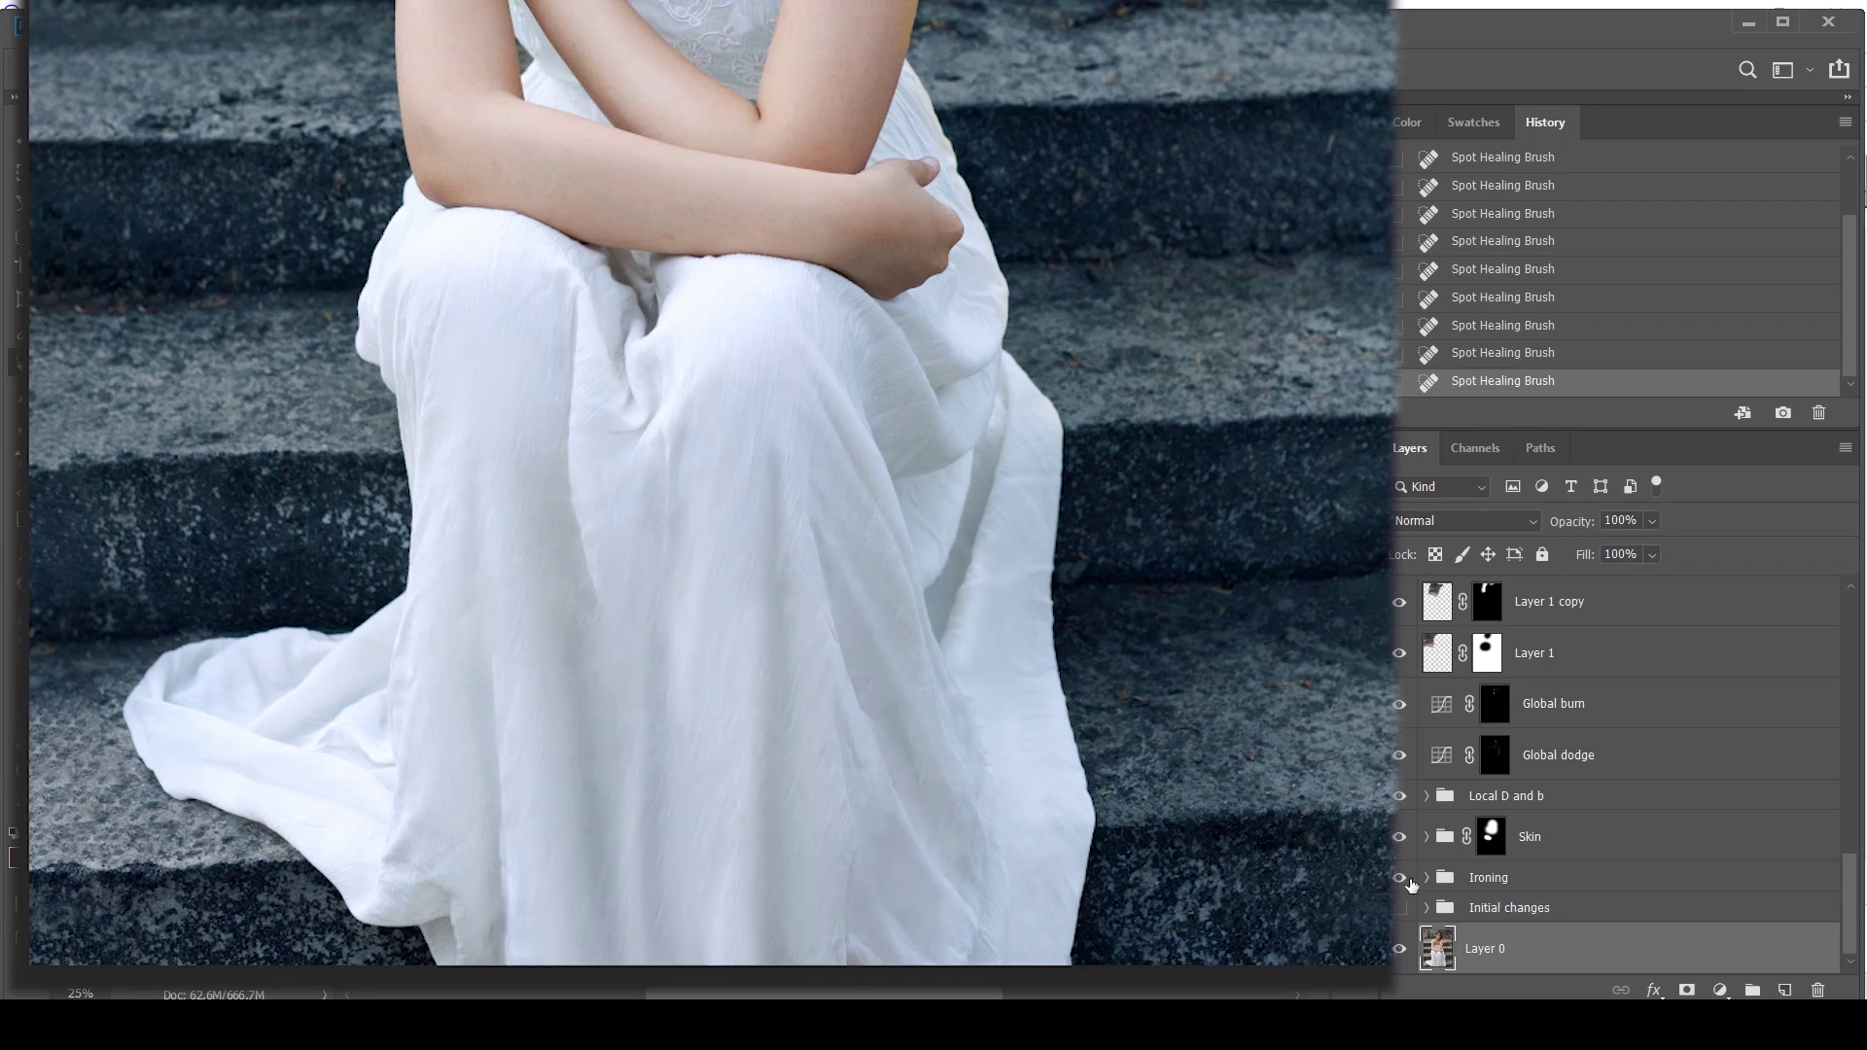
click(1410, 880)
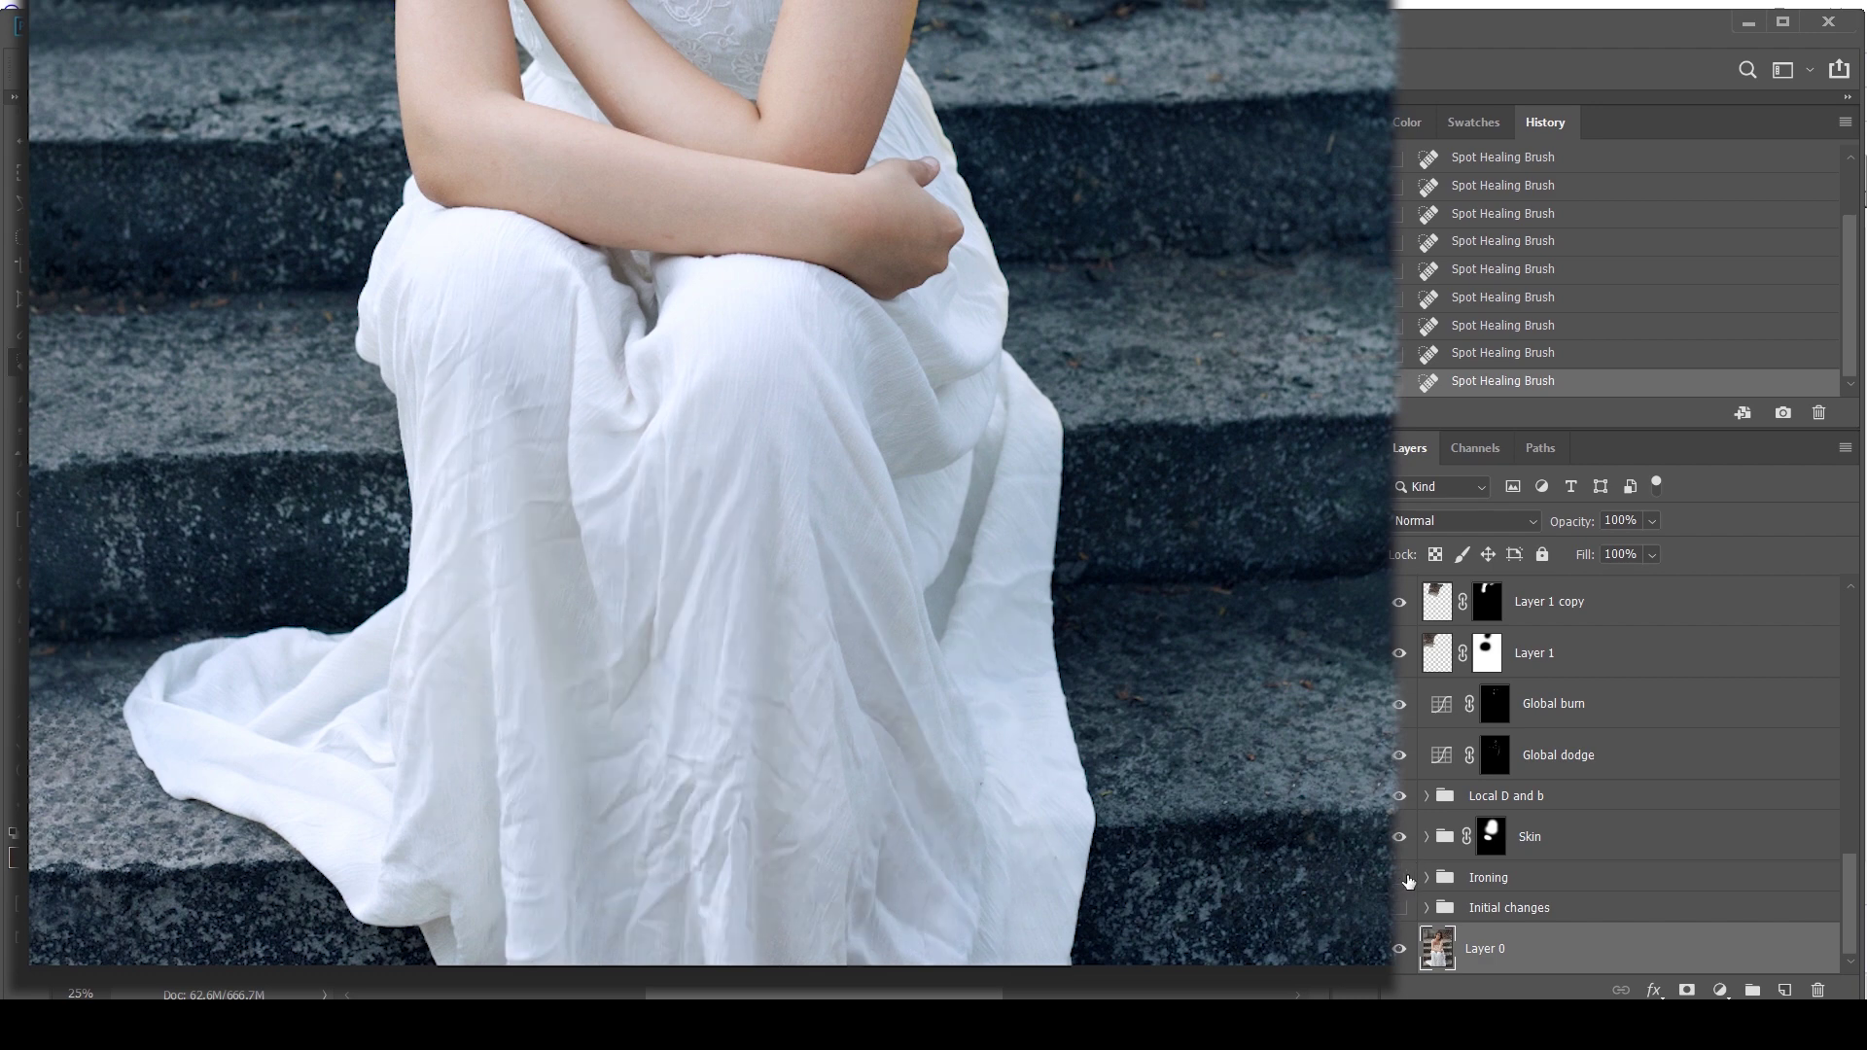
click(1401, 879)
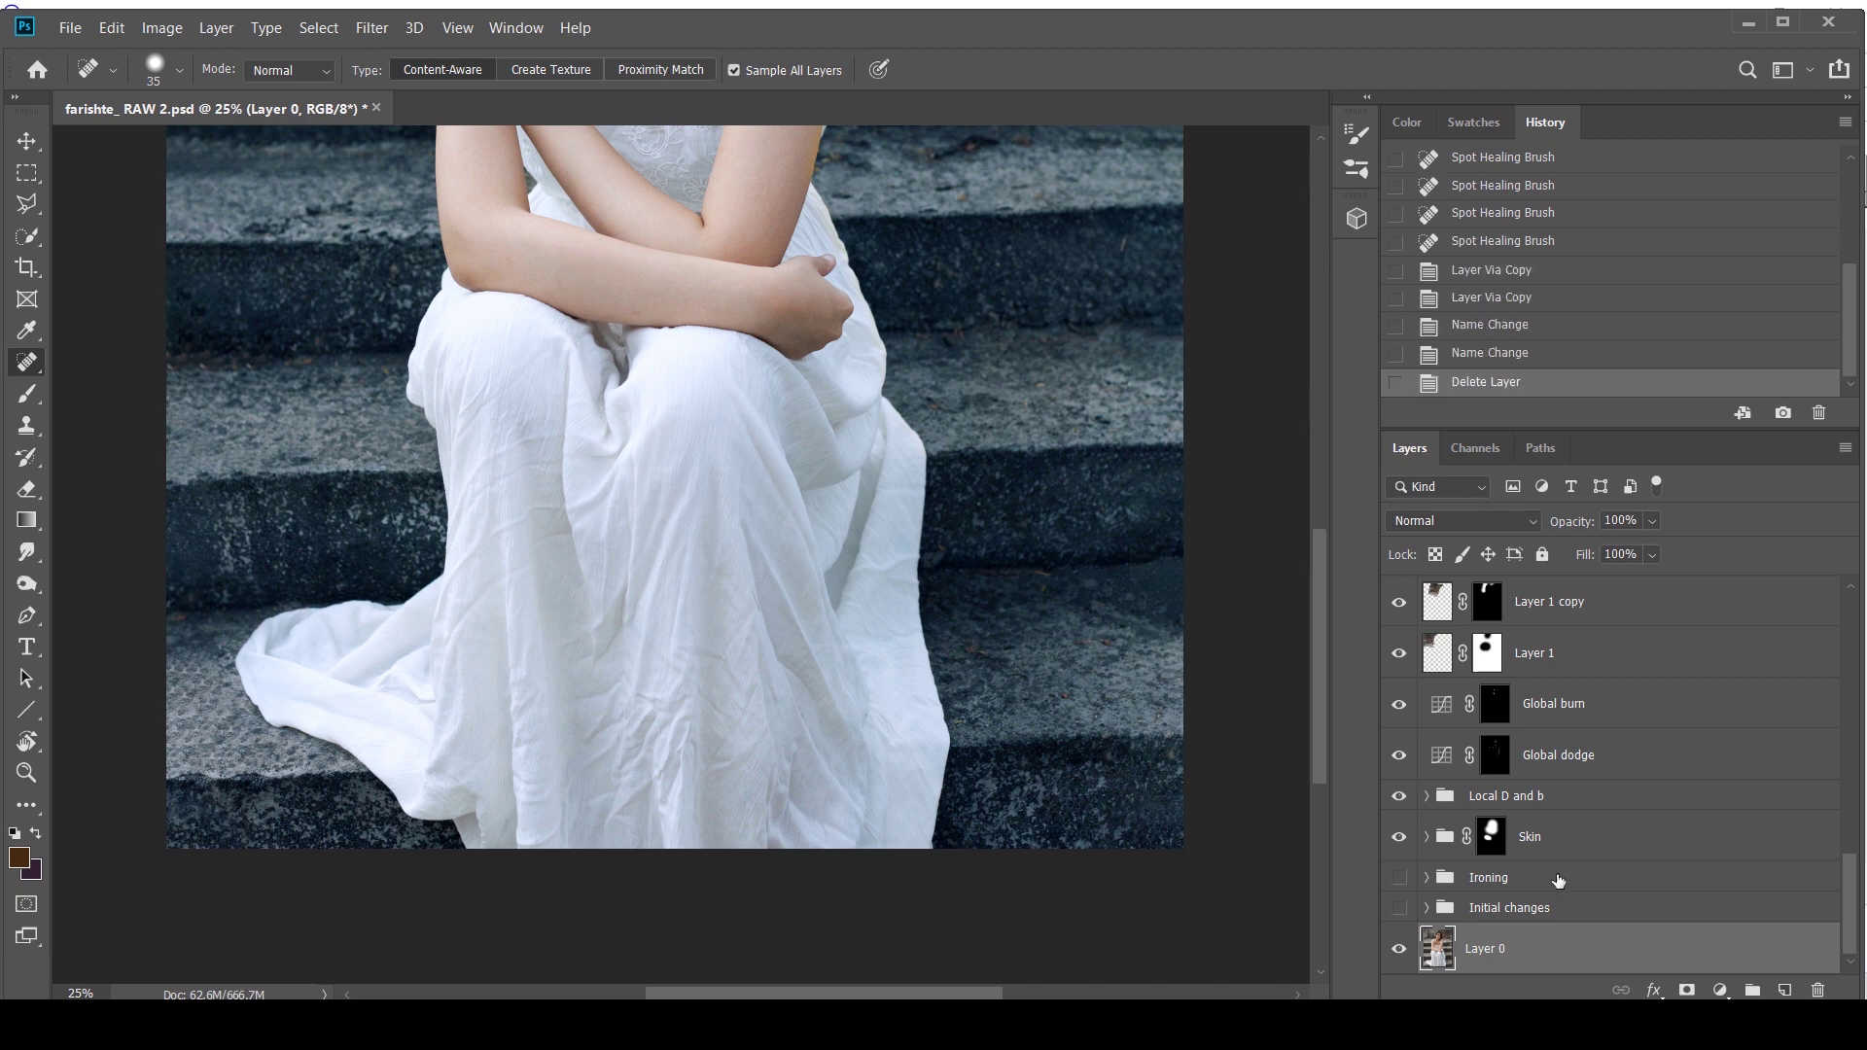
Duplicate Layer 0 and rename the copy Color
key(ctrl+j)
key(ctrl+j)
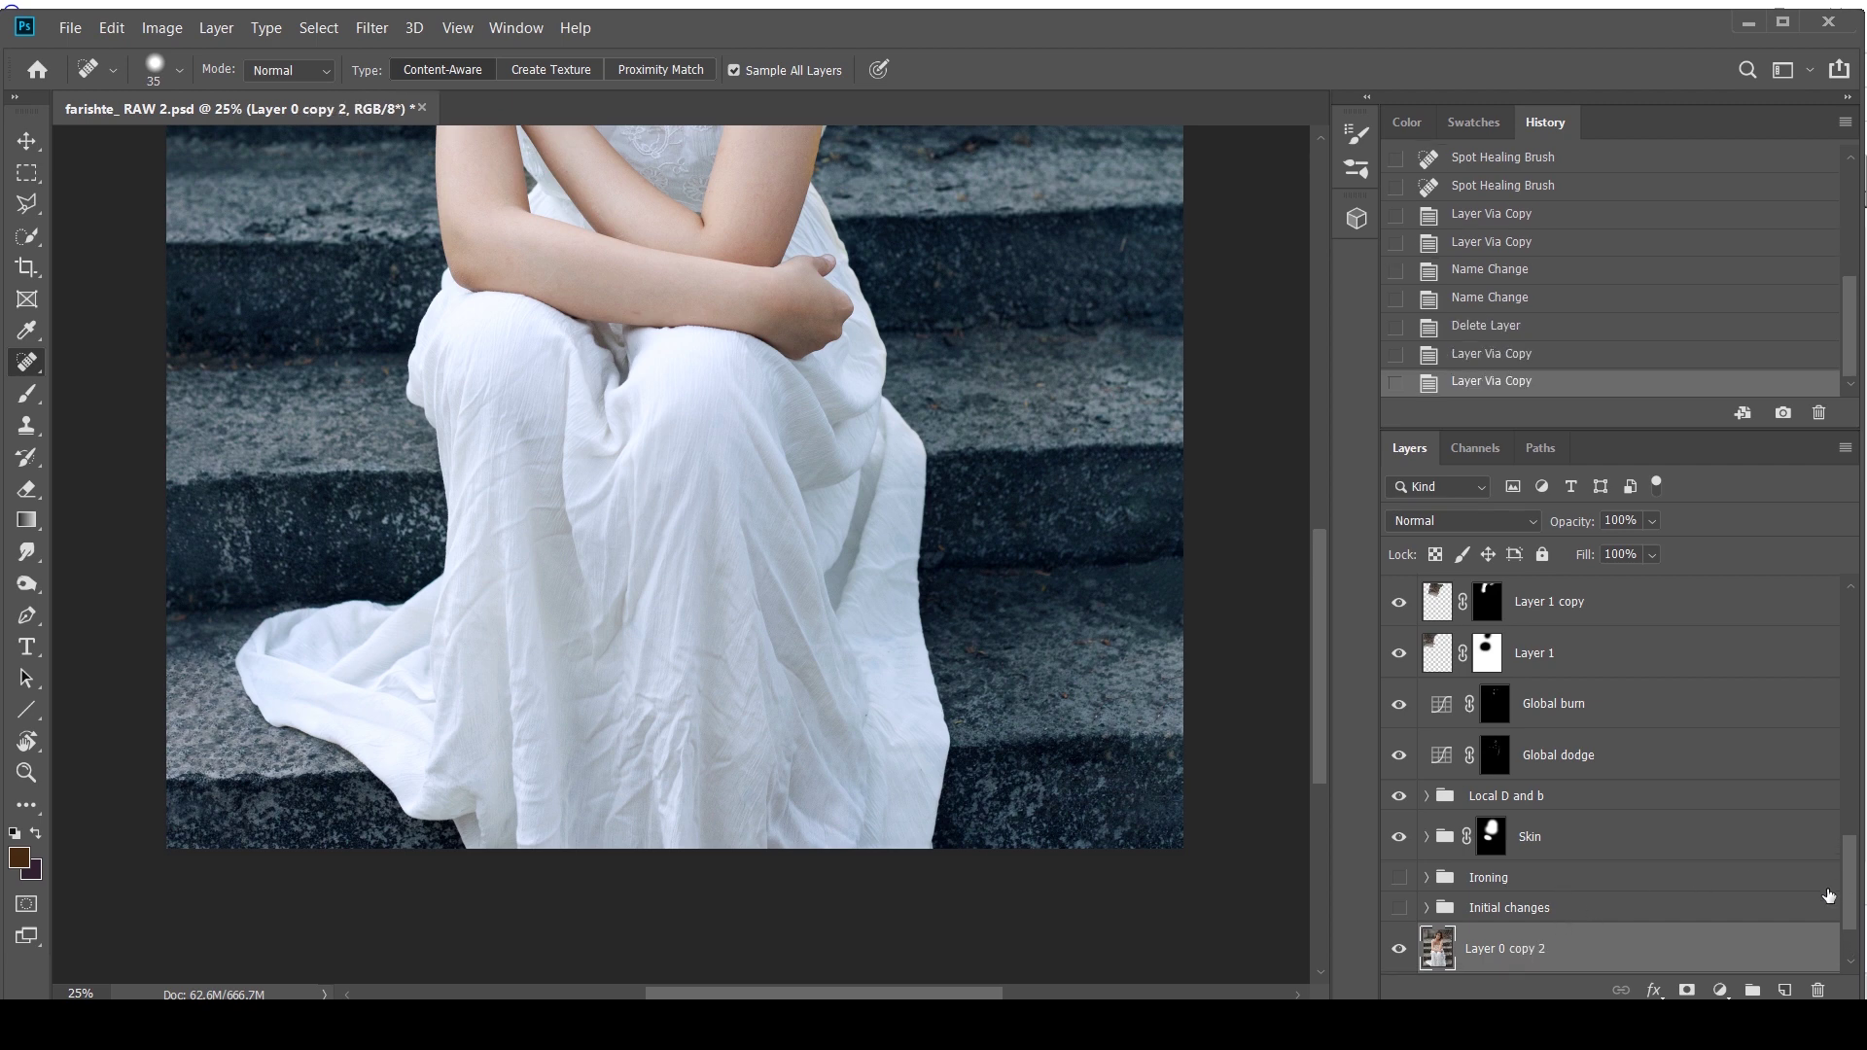
drag(1851, 903, 1846, 943)
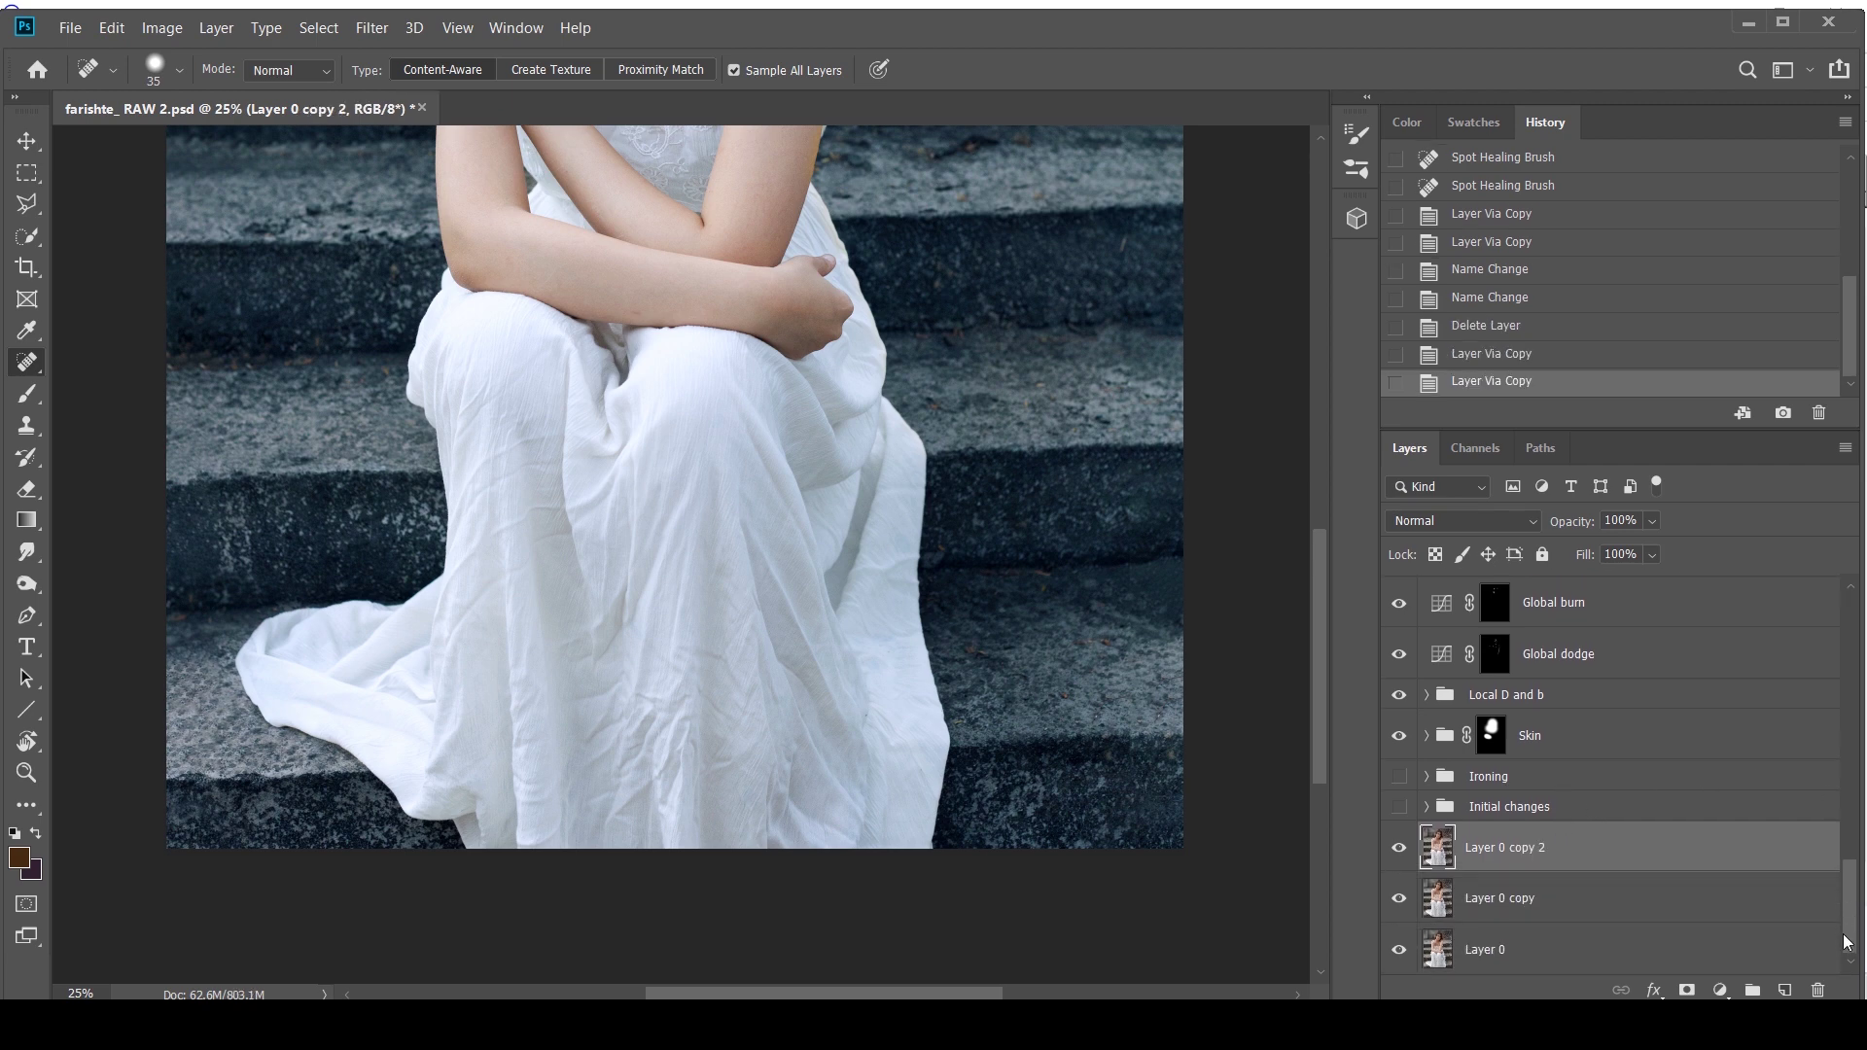
double_click(1486, 904)
text(Color)
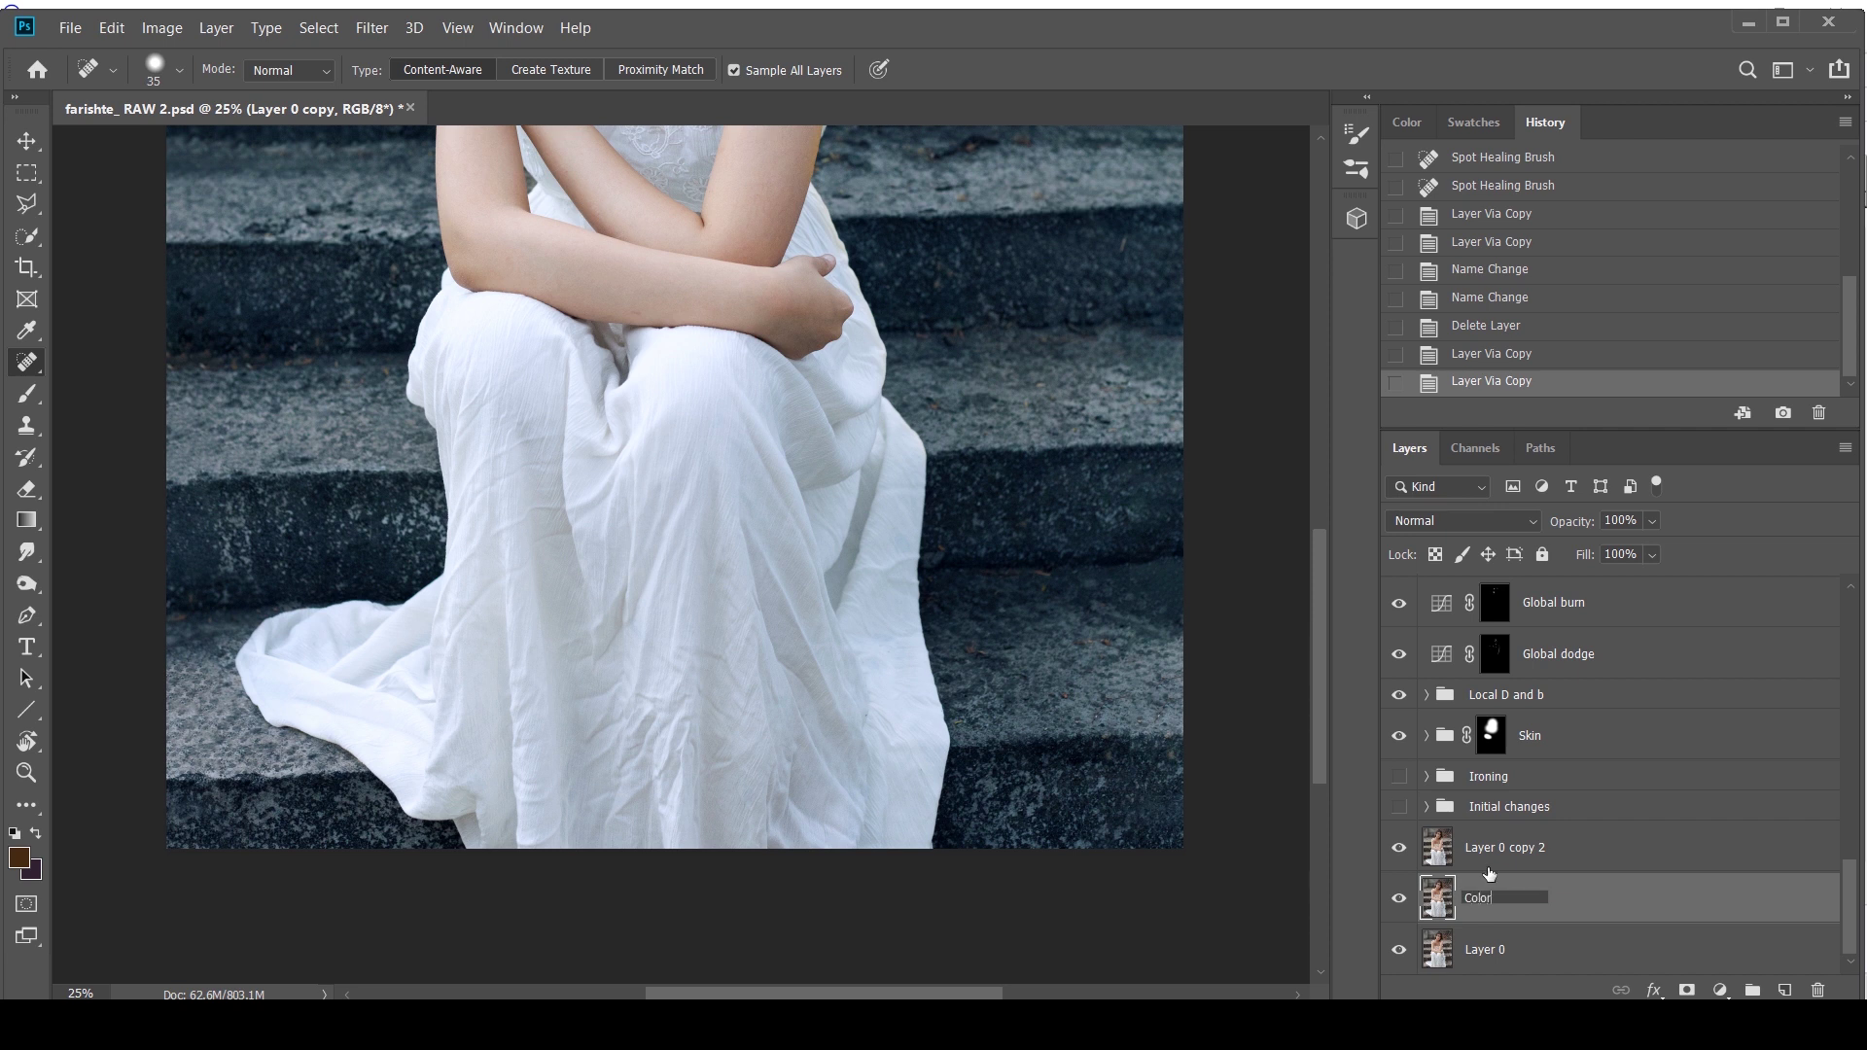
key(Return)
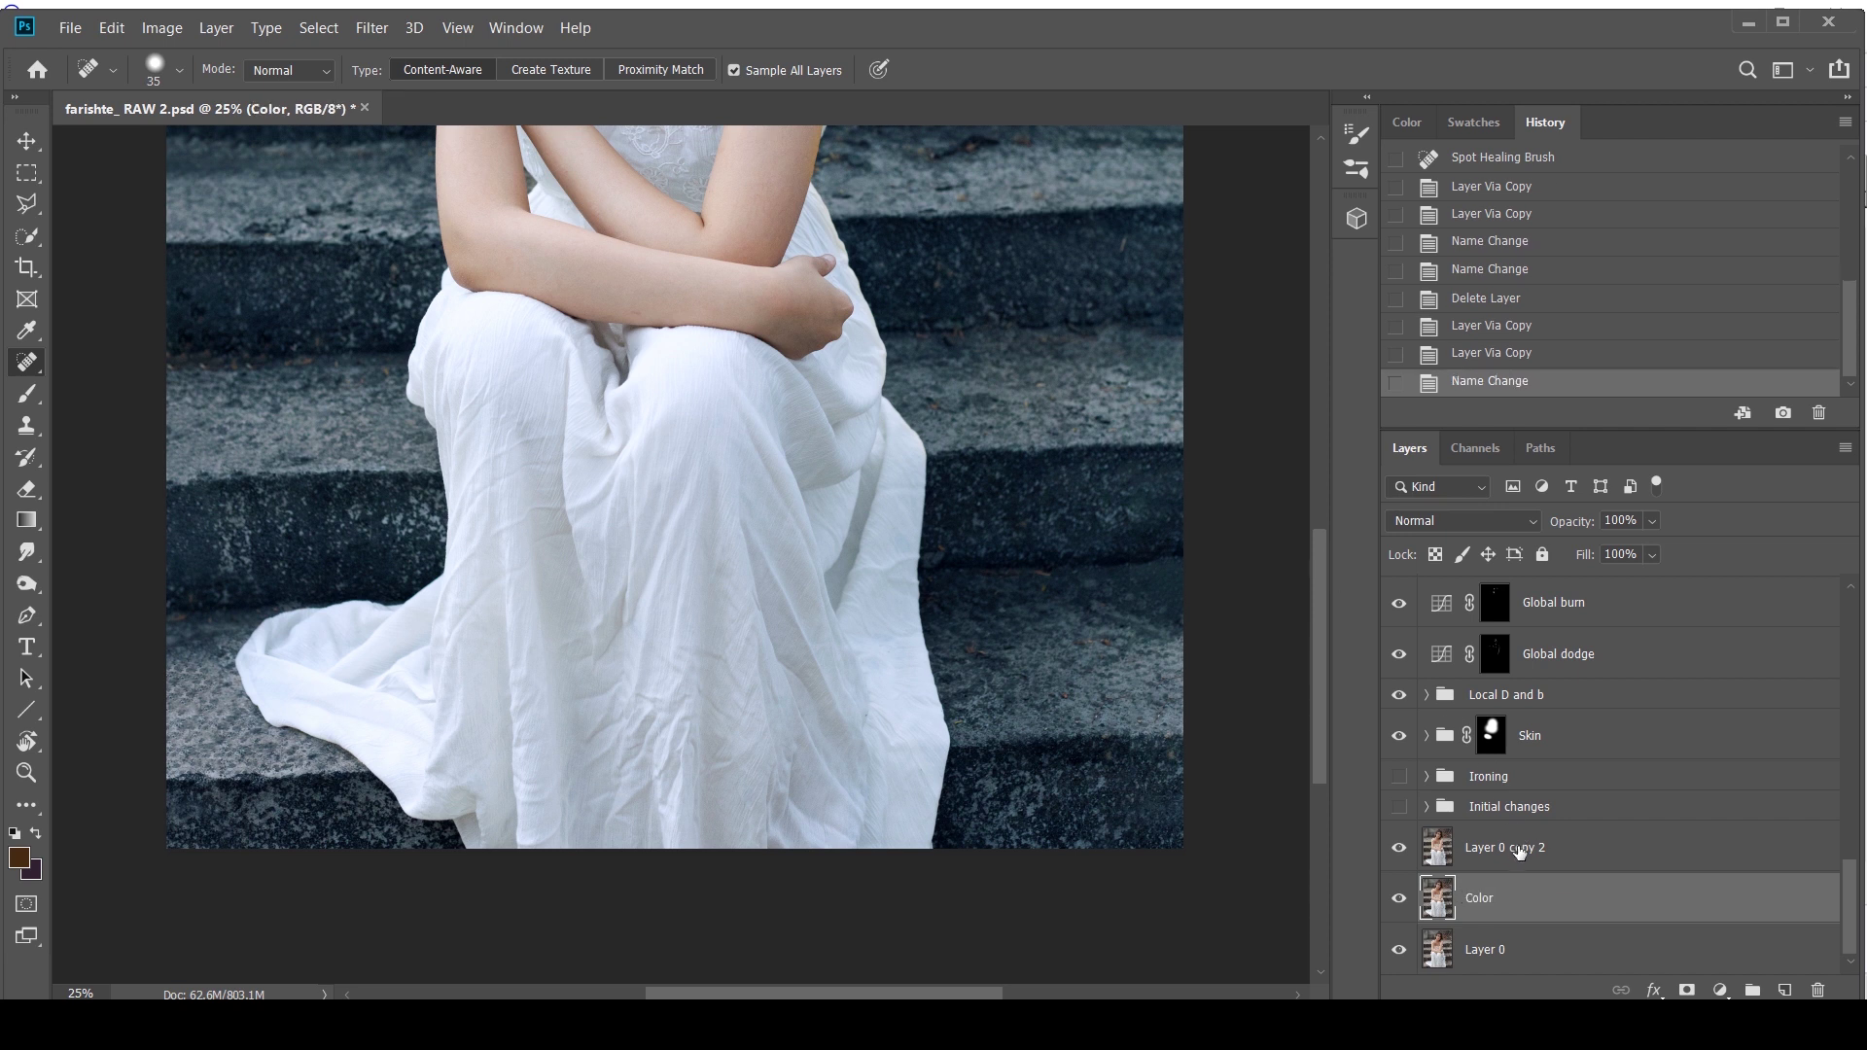
Rename the second copy Texture, hide it, and select the Color layer
double_click(1520, 852)
text(Text)
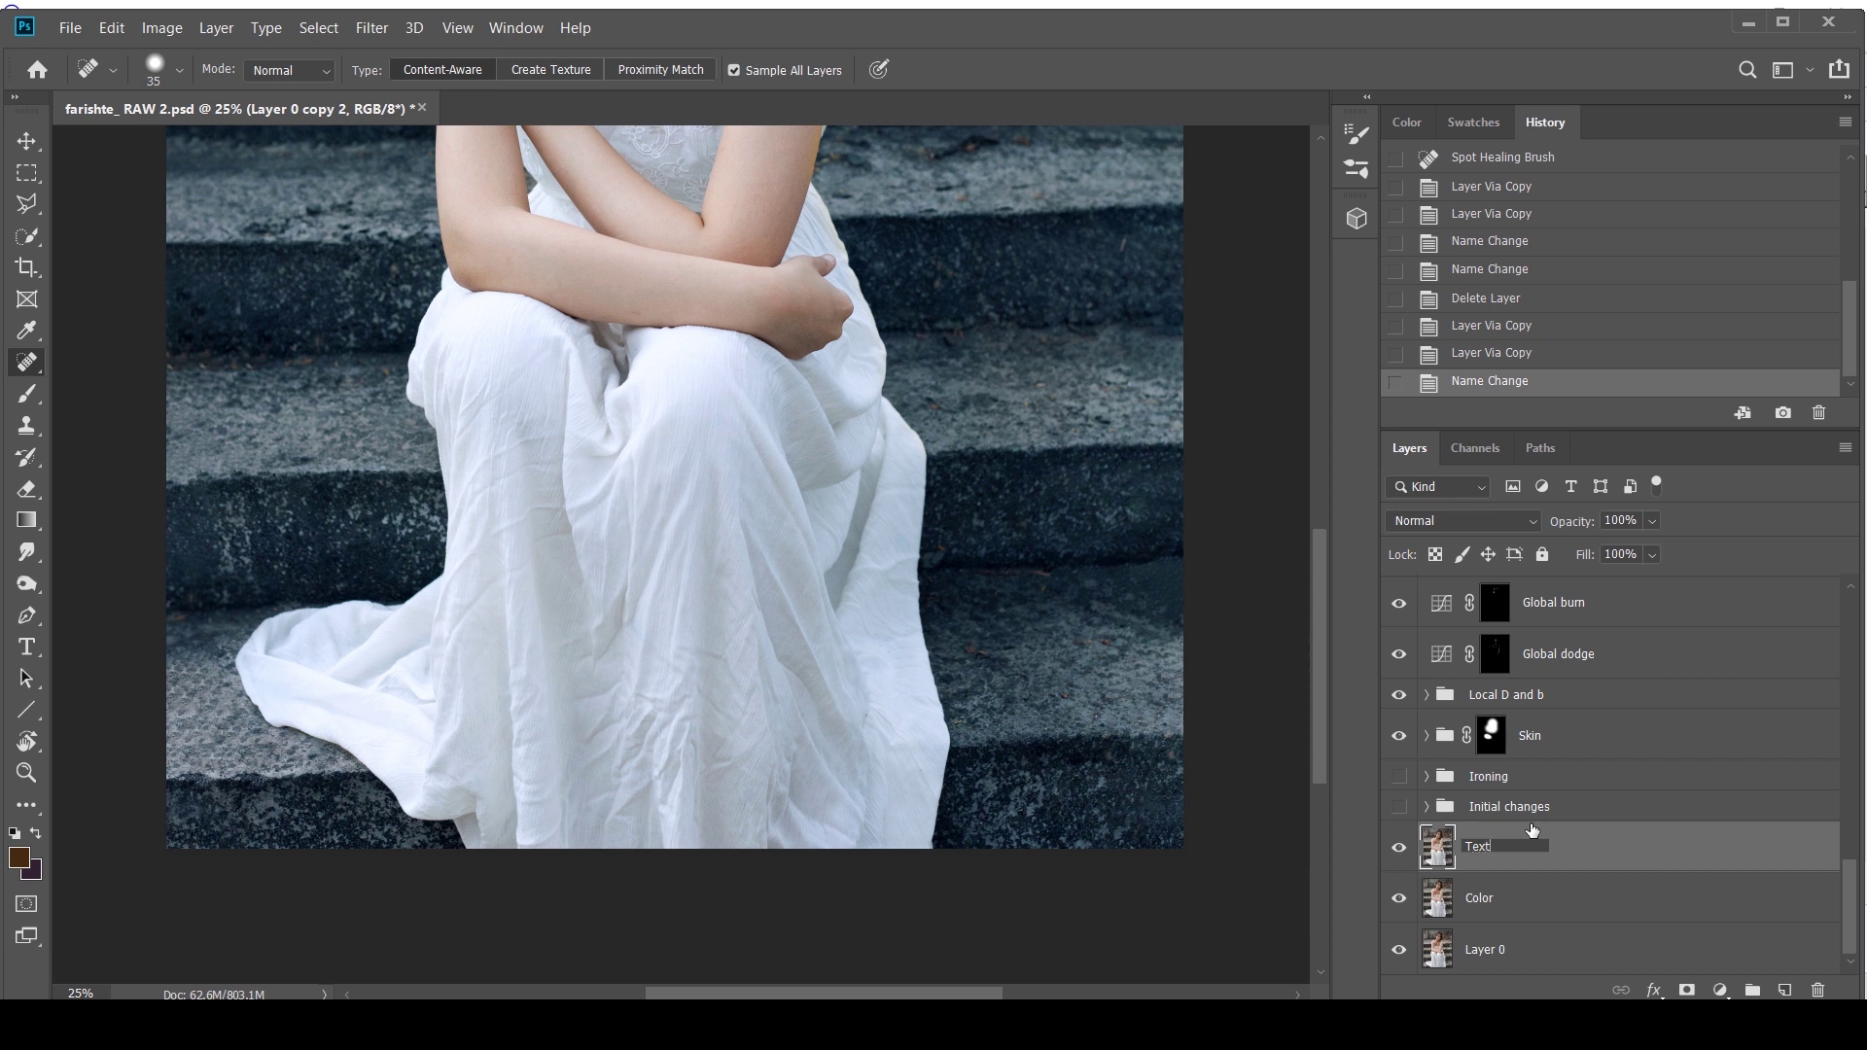
text(ure)
key(Return)
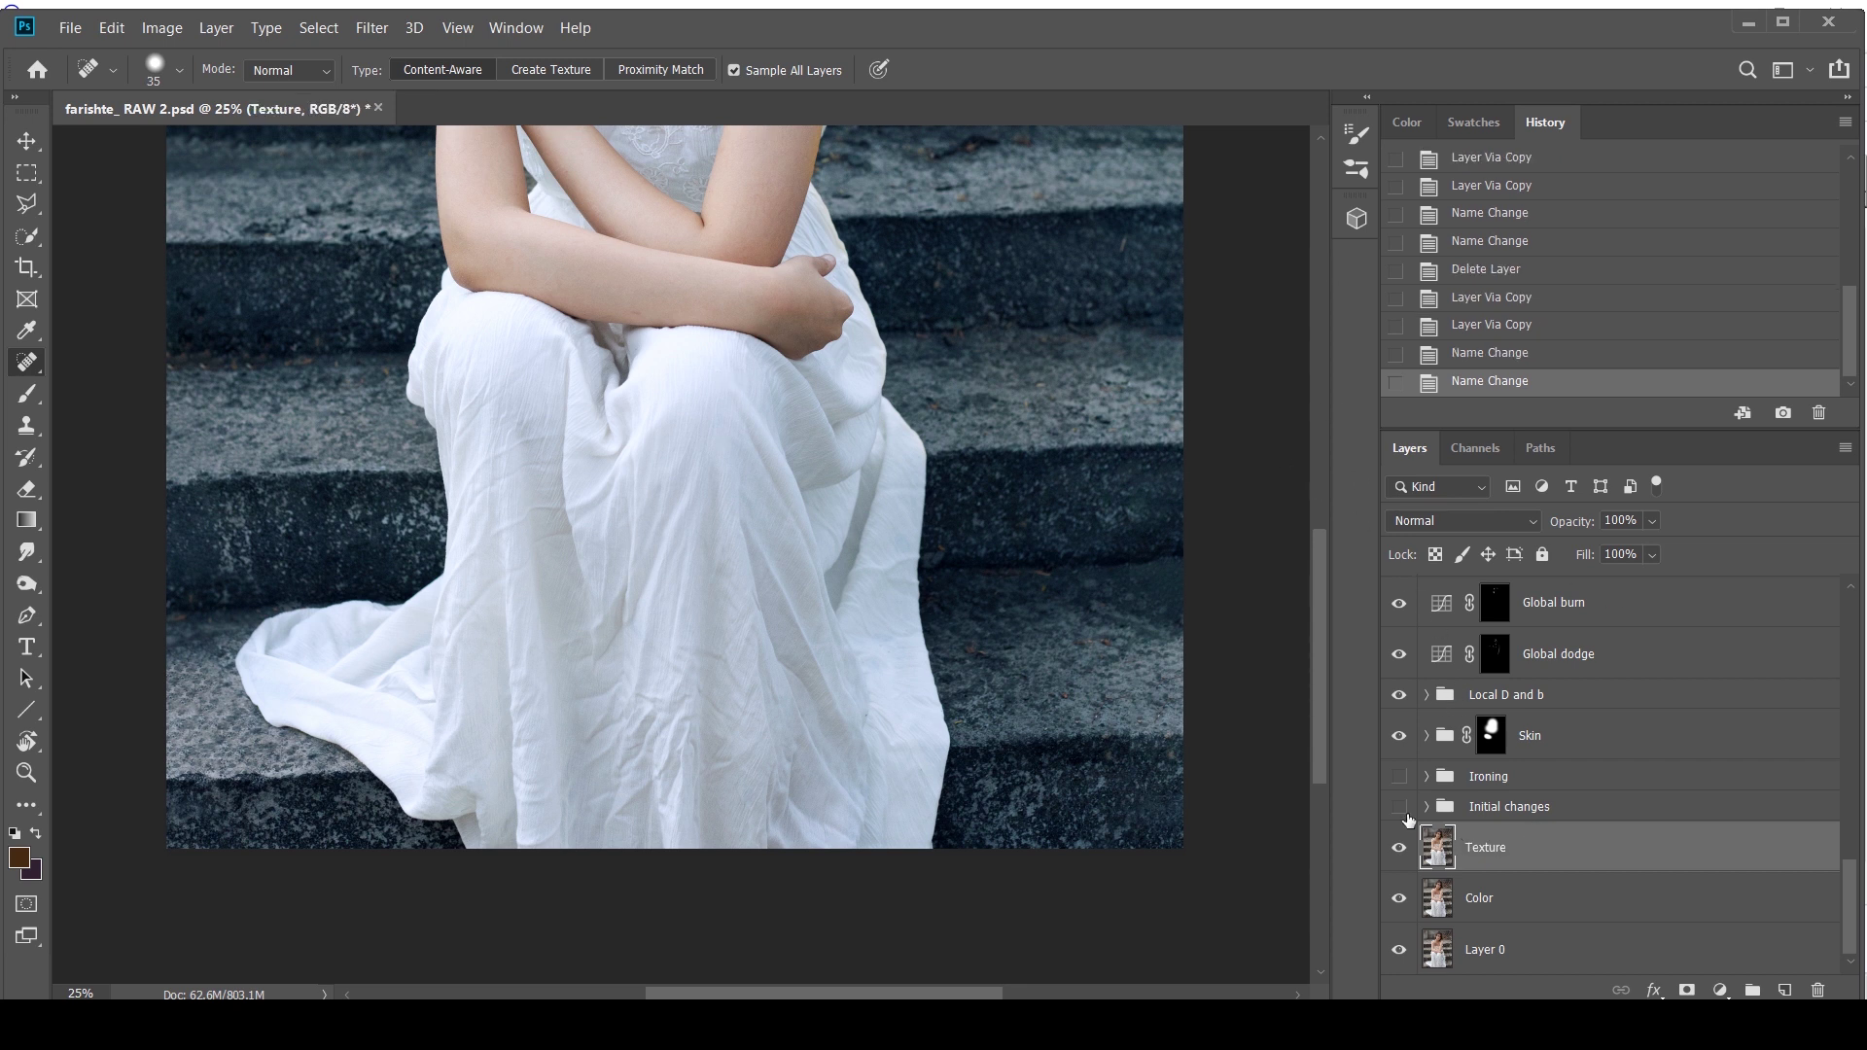
click(1401, 849)
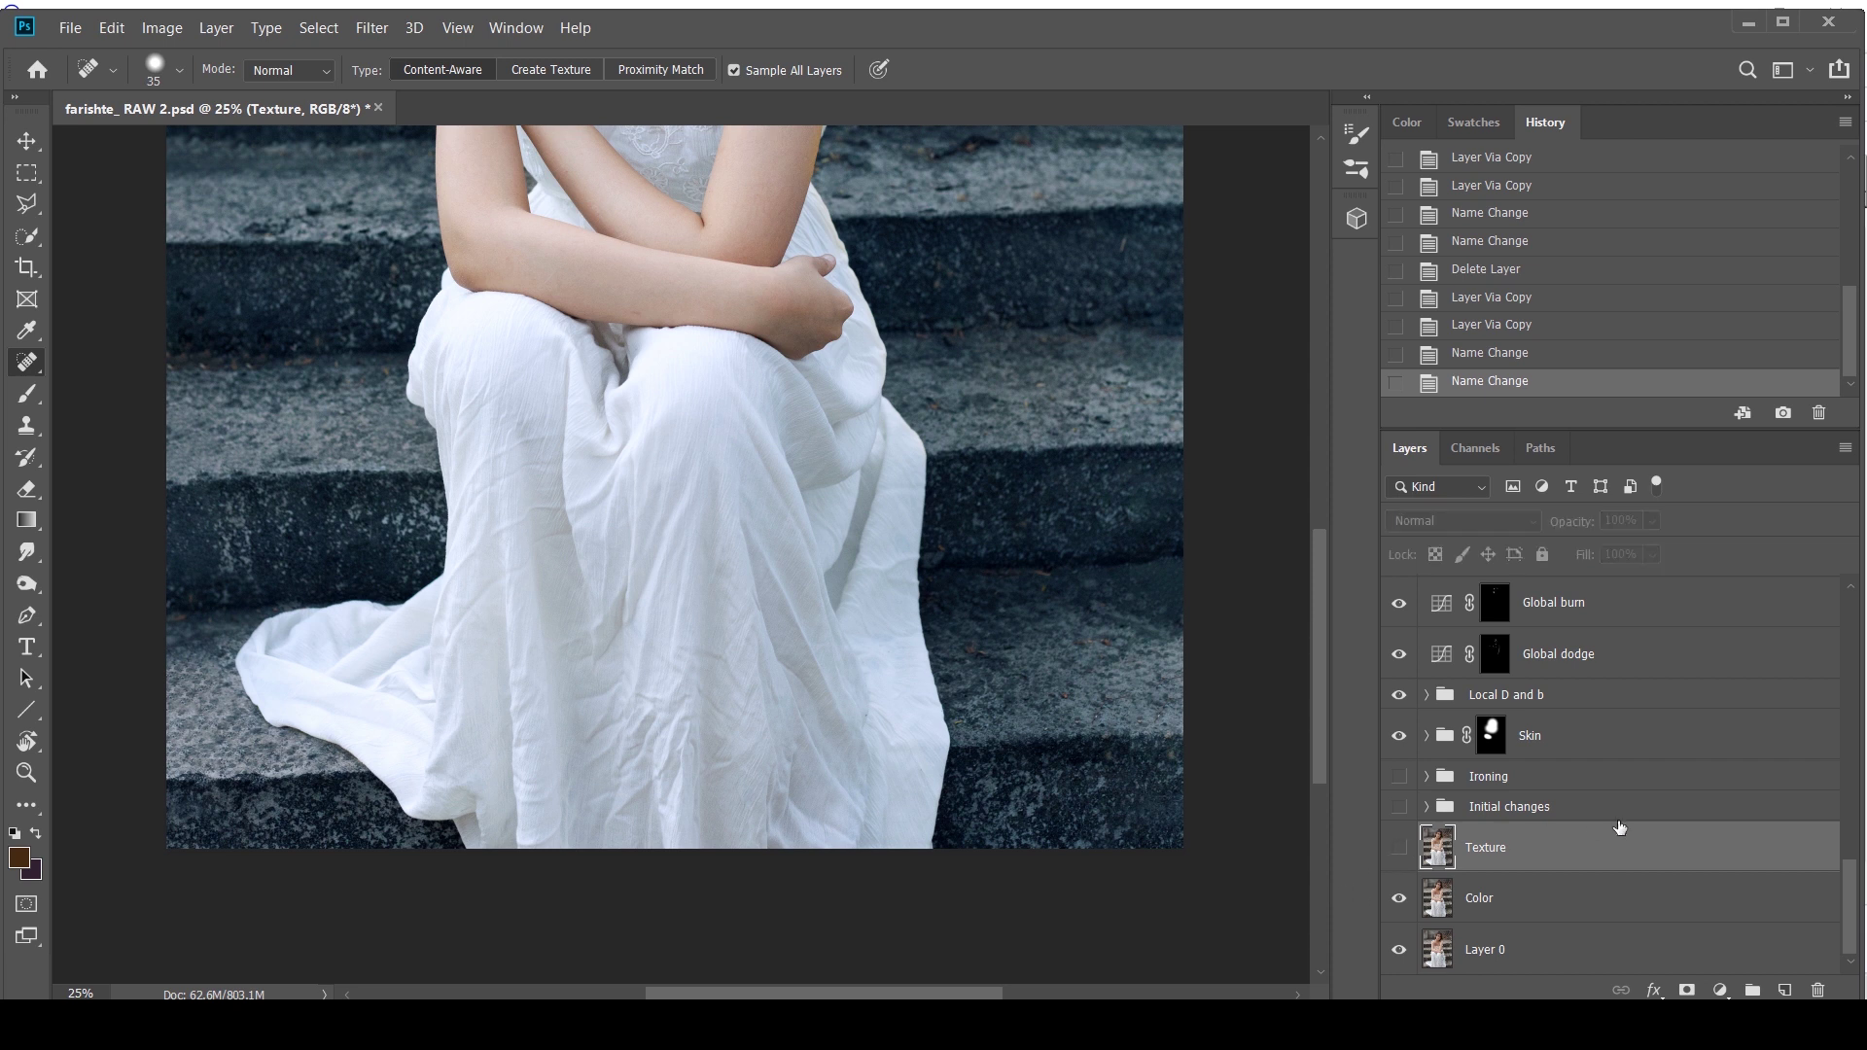
click(1544, 893)
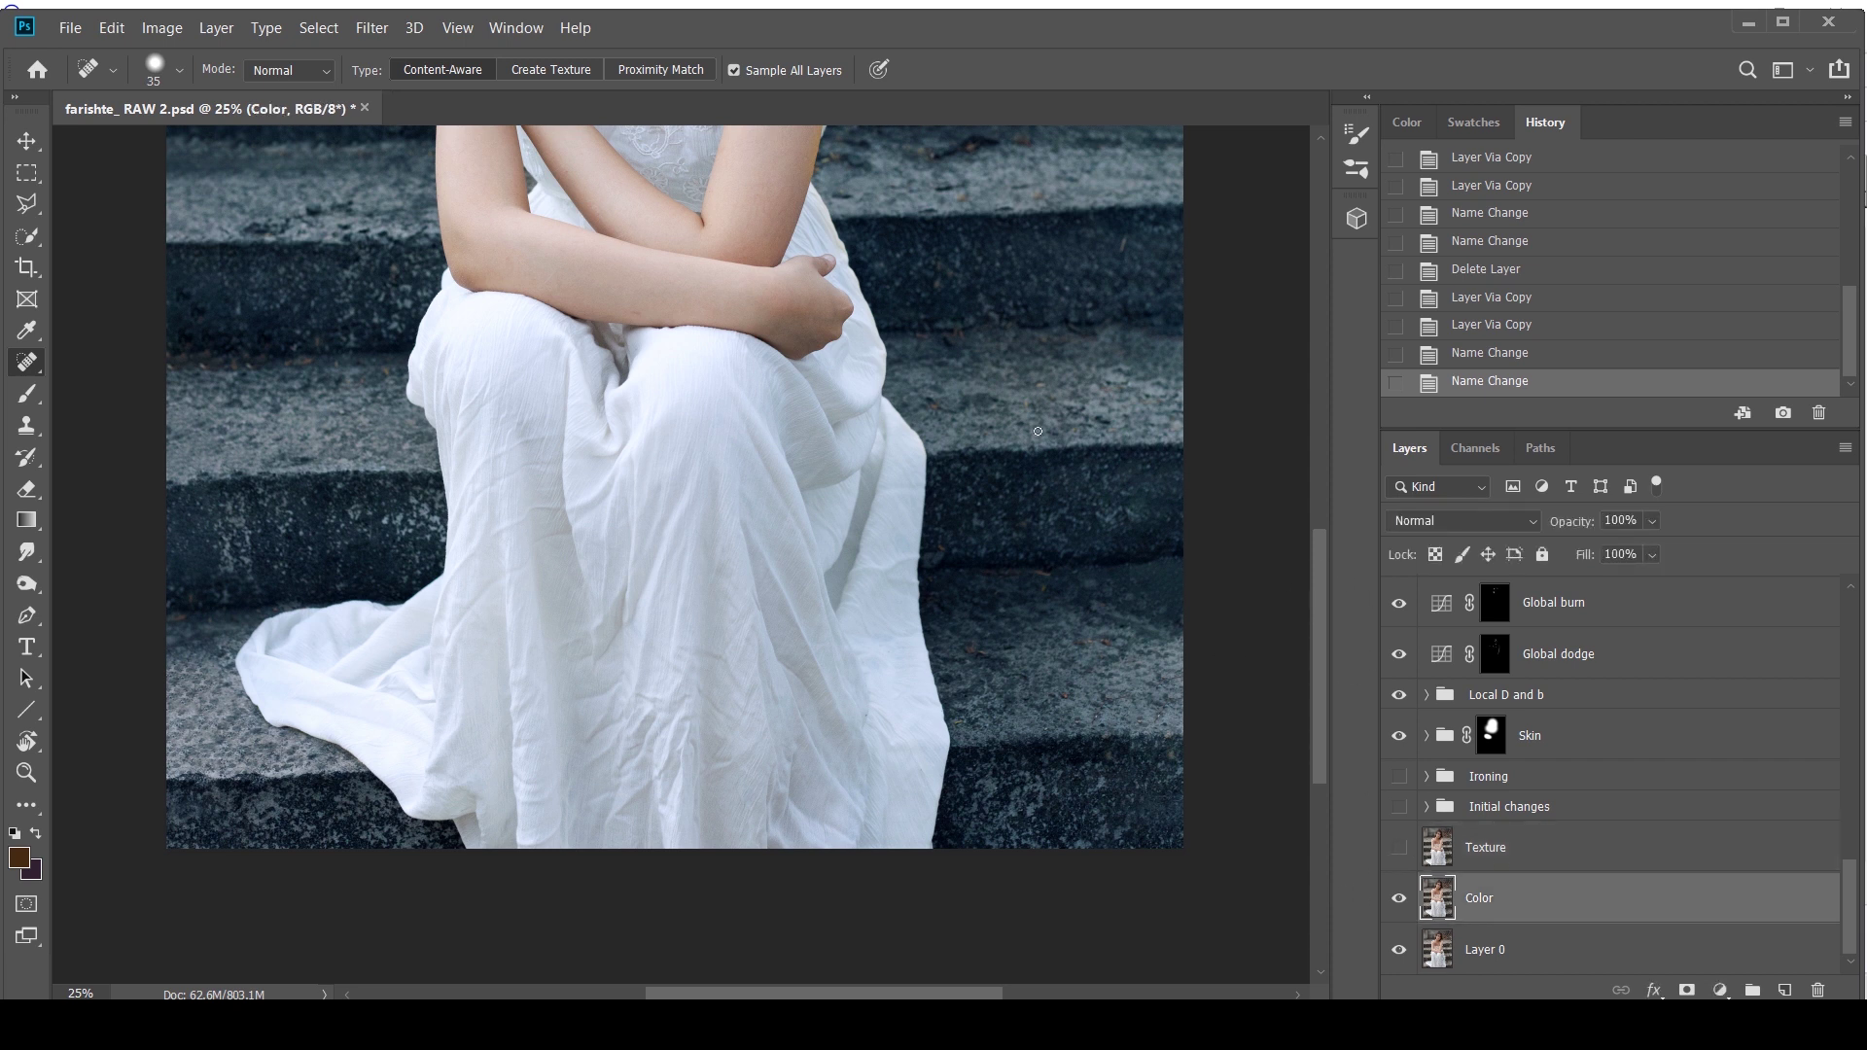
Zoom in on the dress and apply a 12.5-pixel Gaussian Blur to the Color layer
click(372, 30)
click(656, 41)
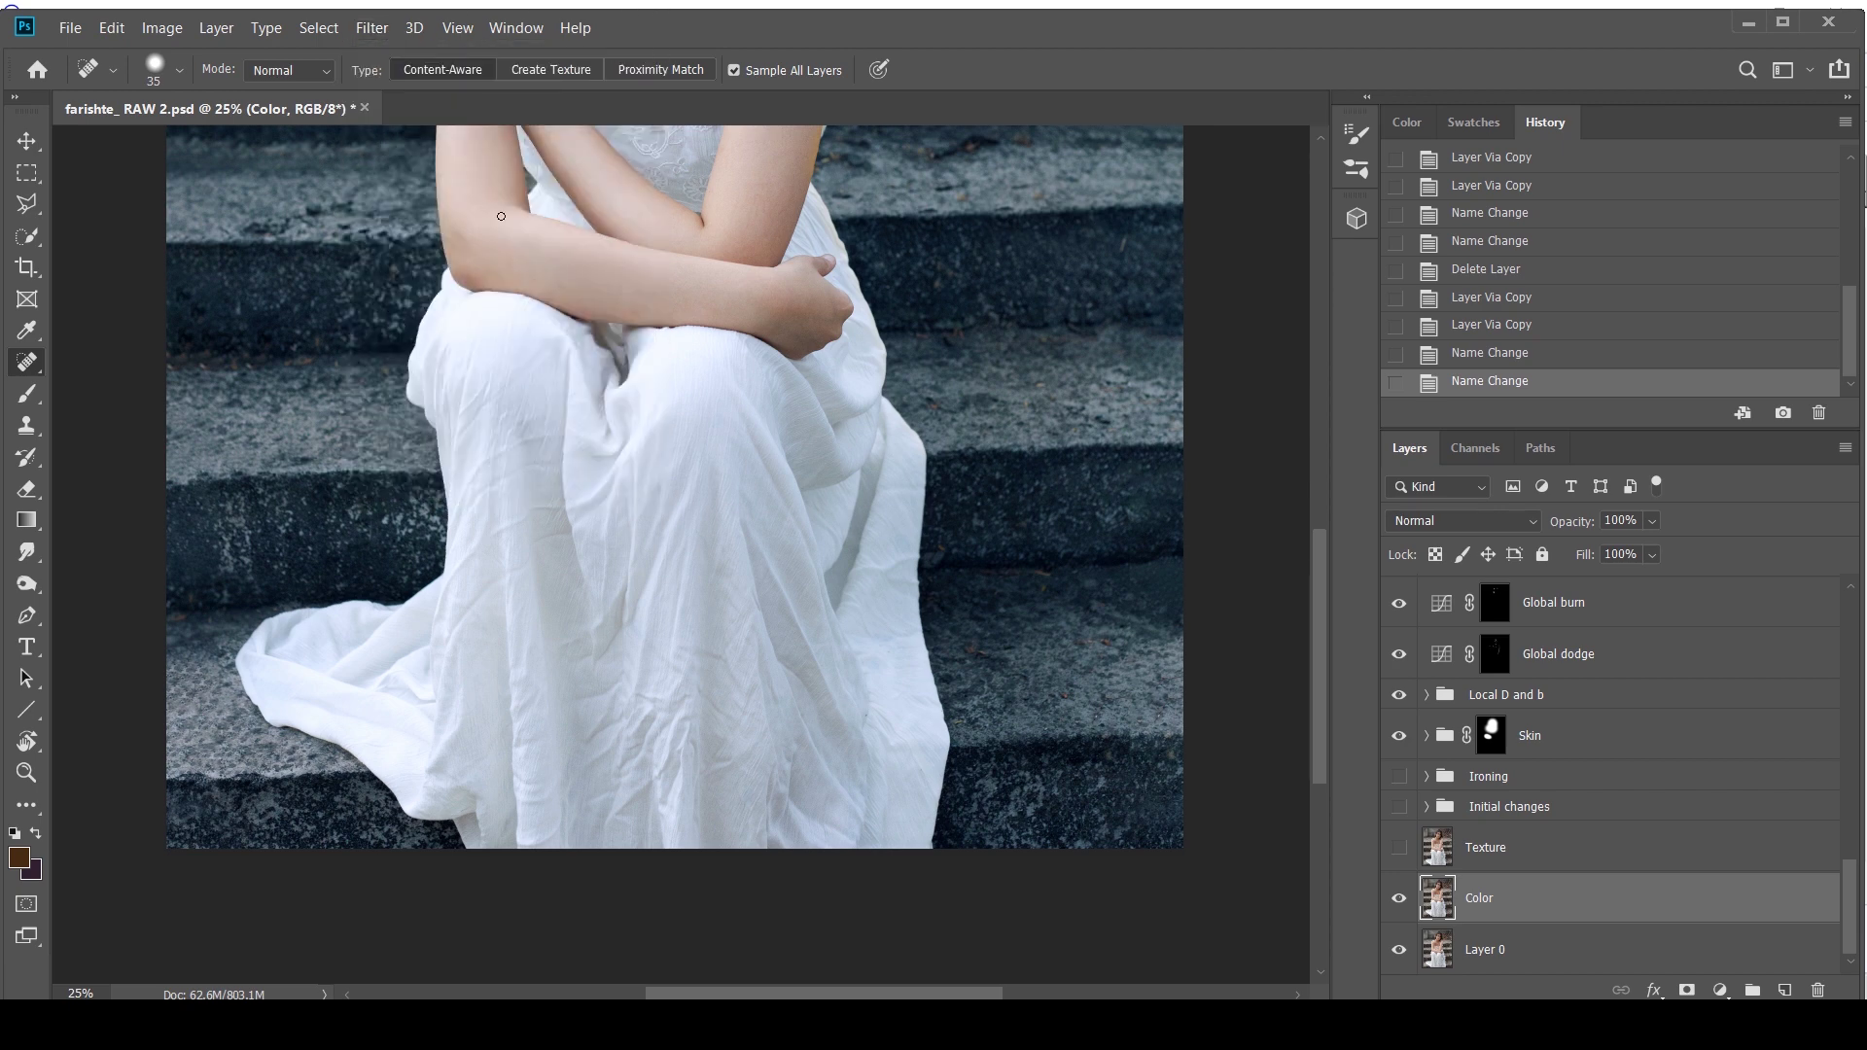
click(27, 772)
click(603, 641)
click(605, 642)
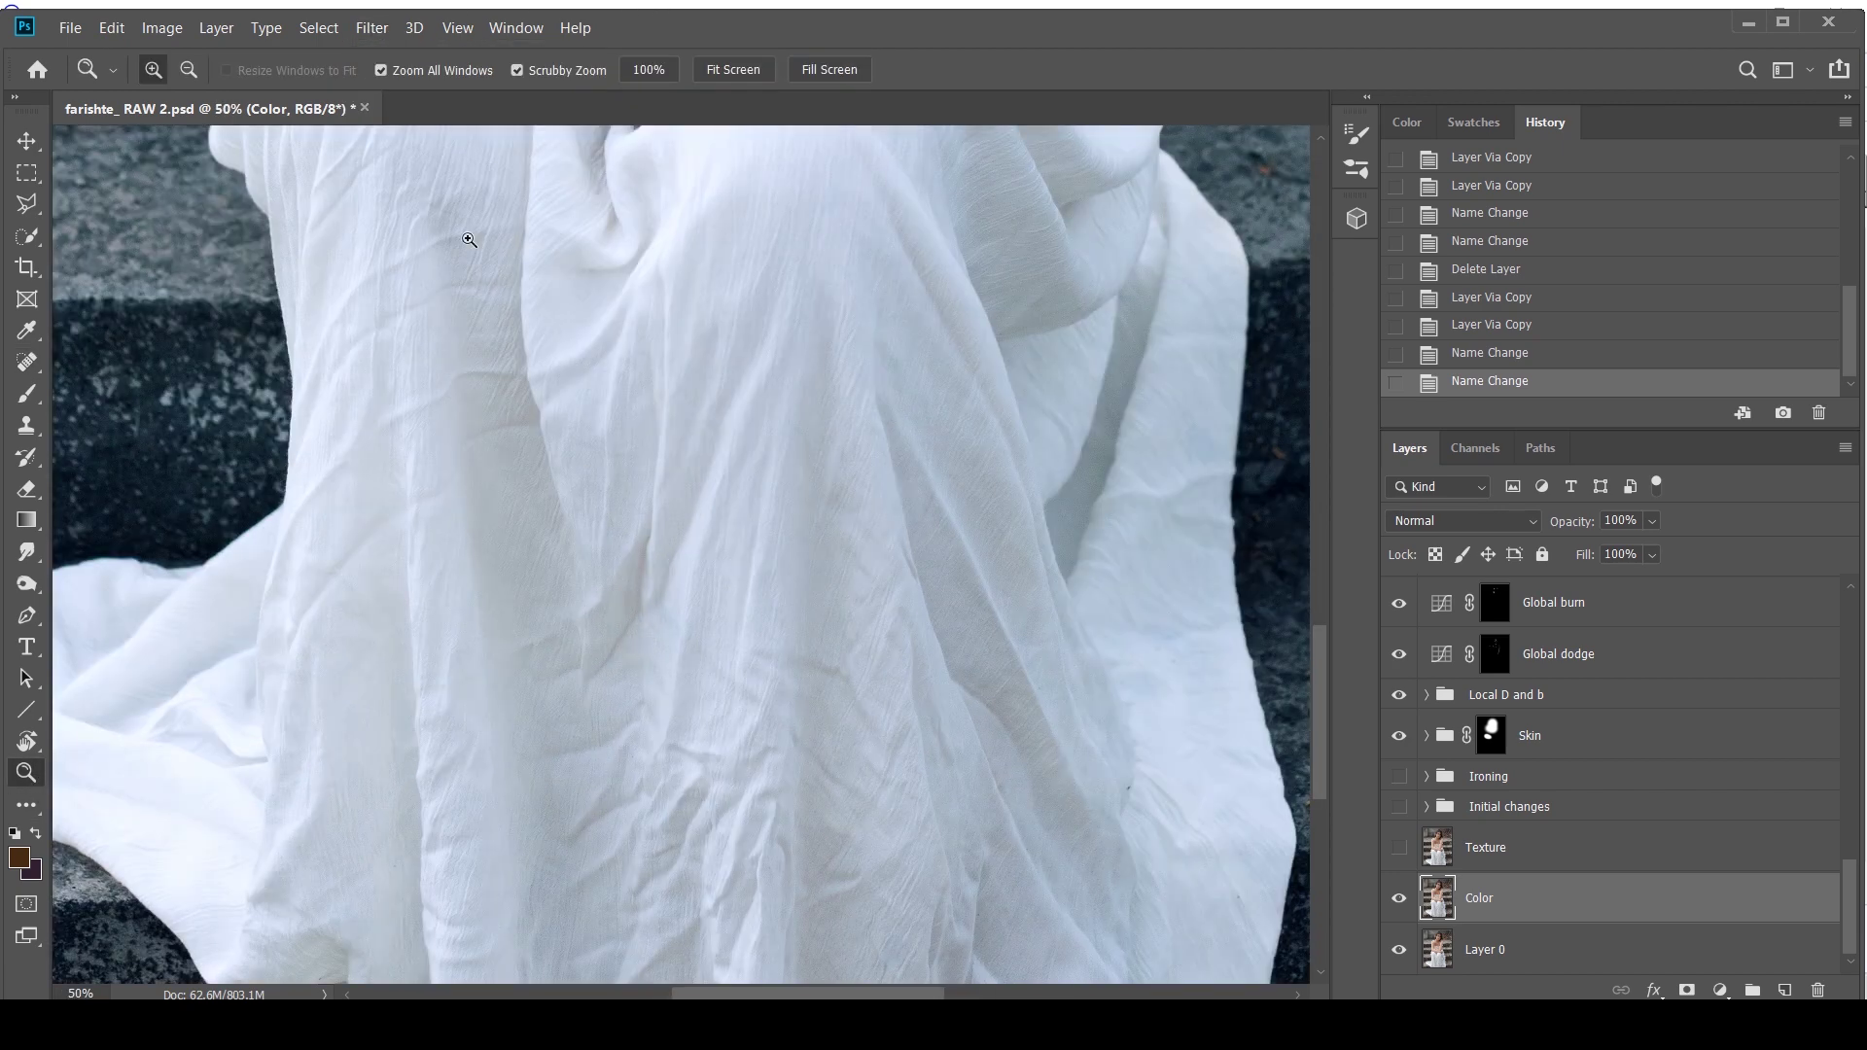
click(373, 27)
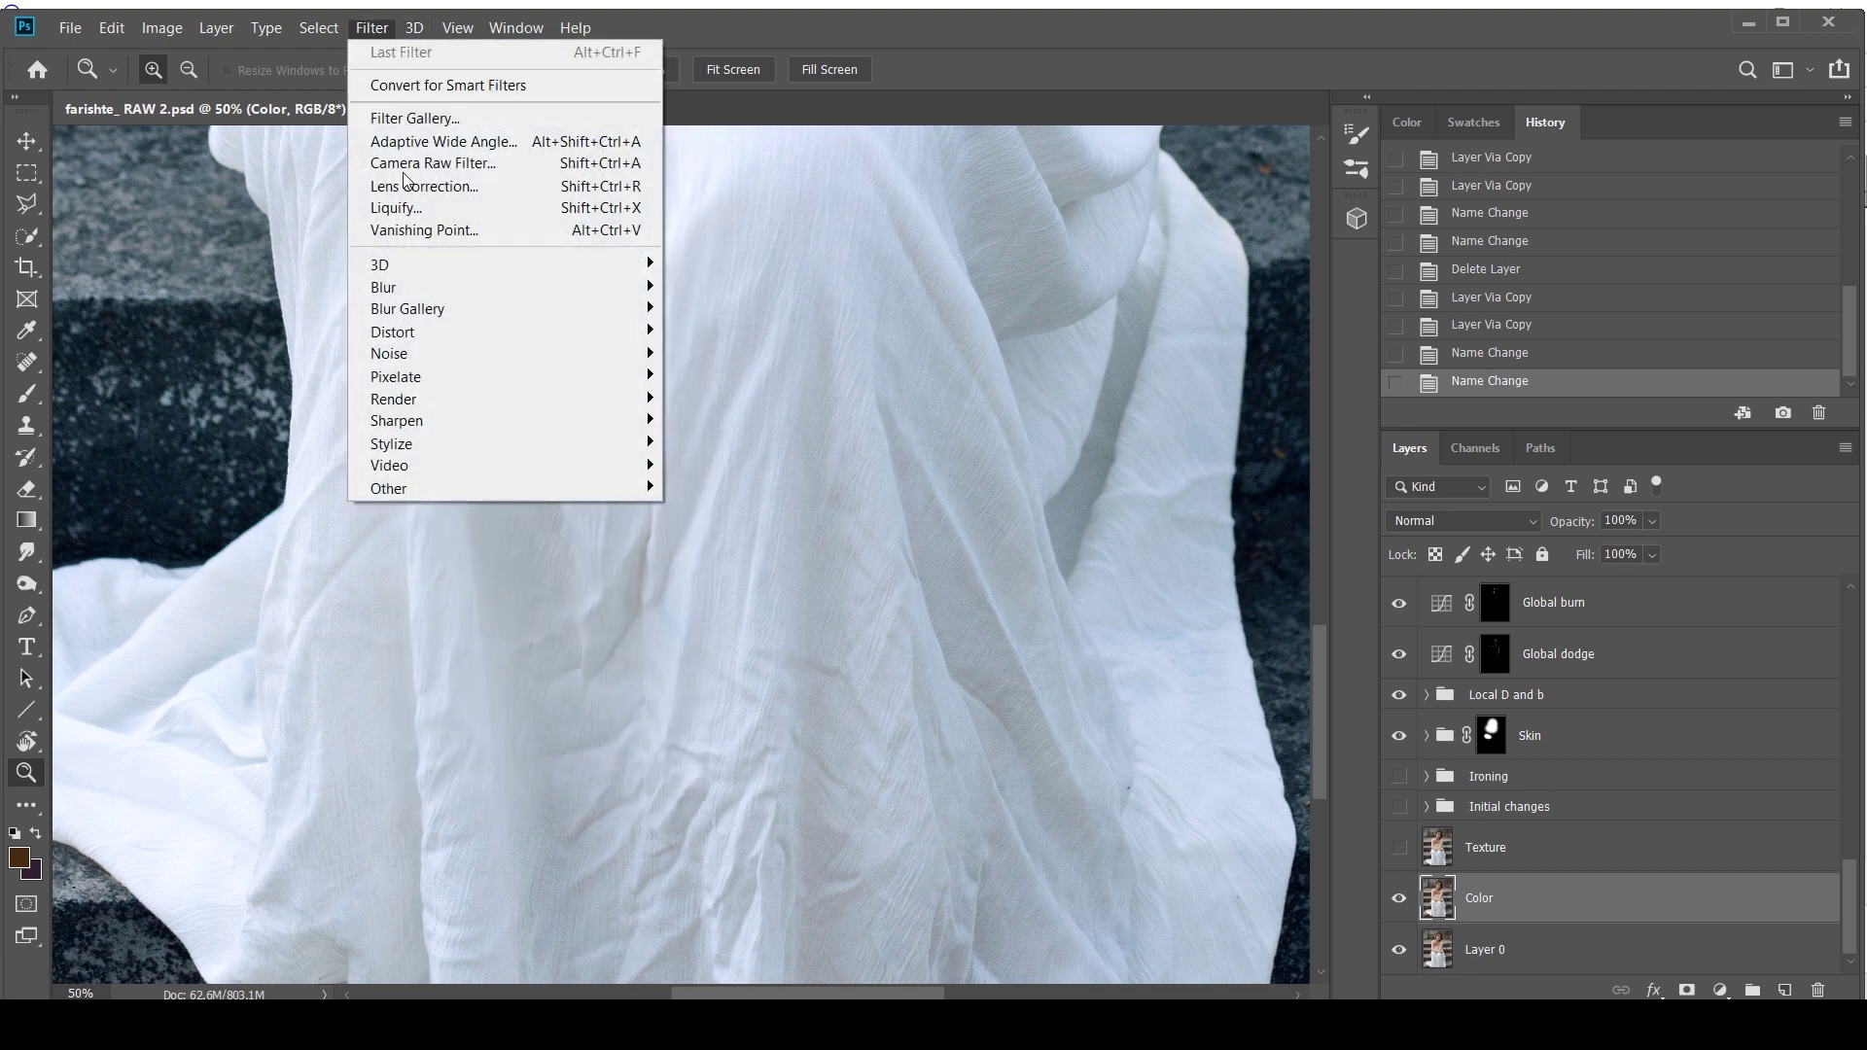
mouse_move(479, 288)
click(750, 374)
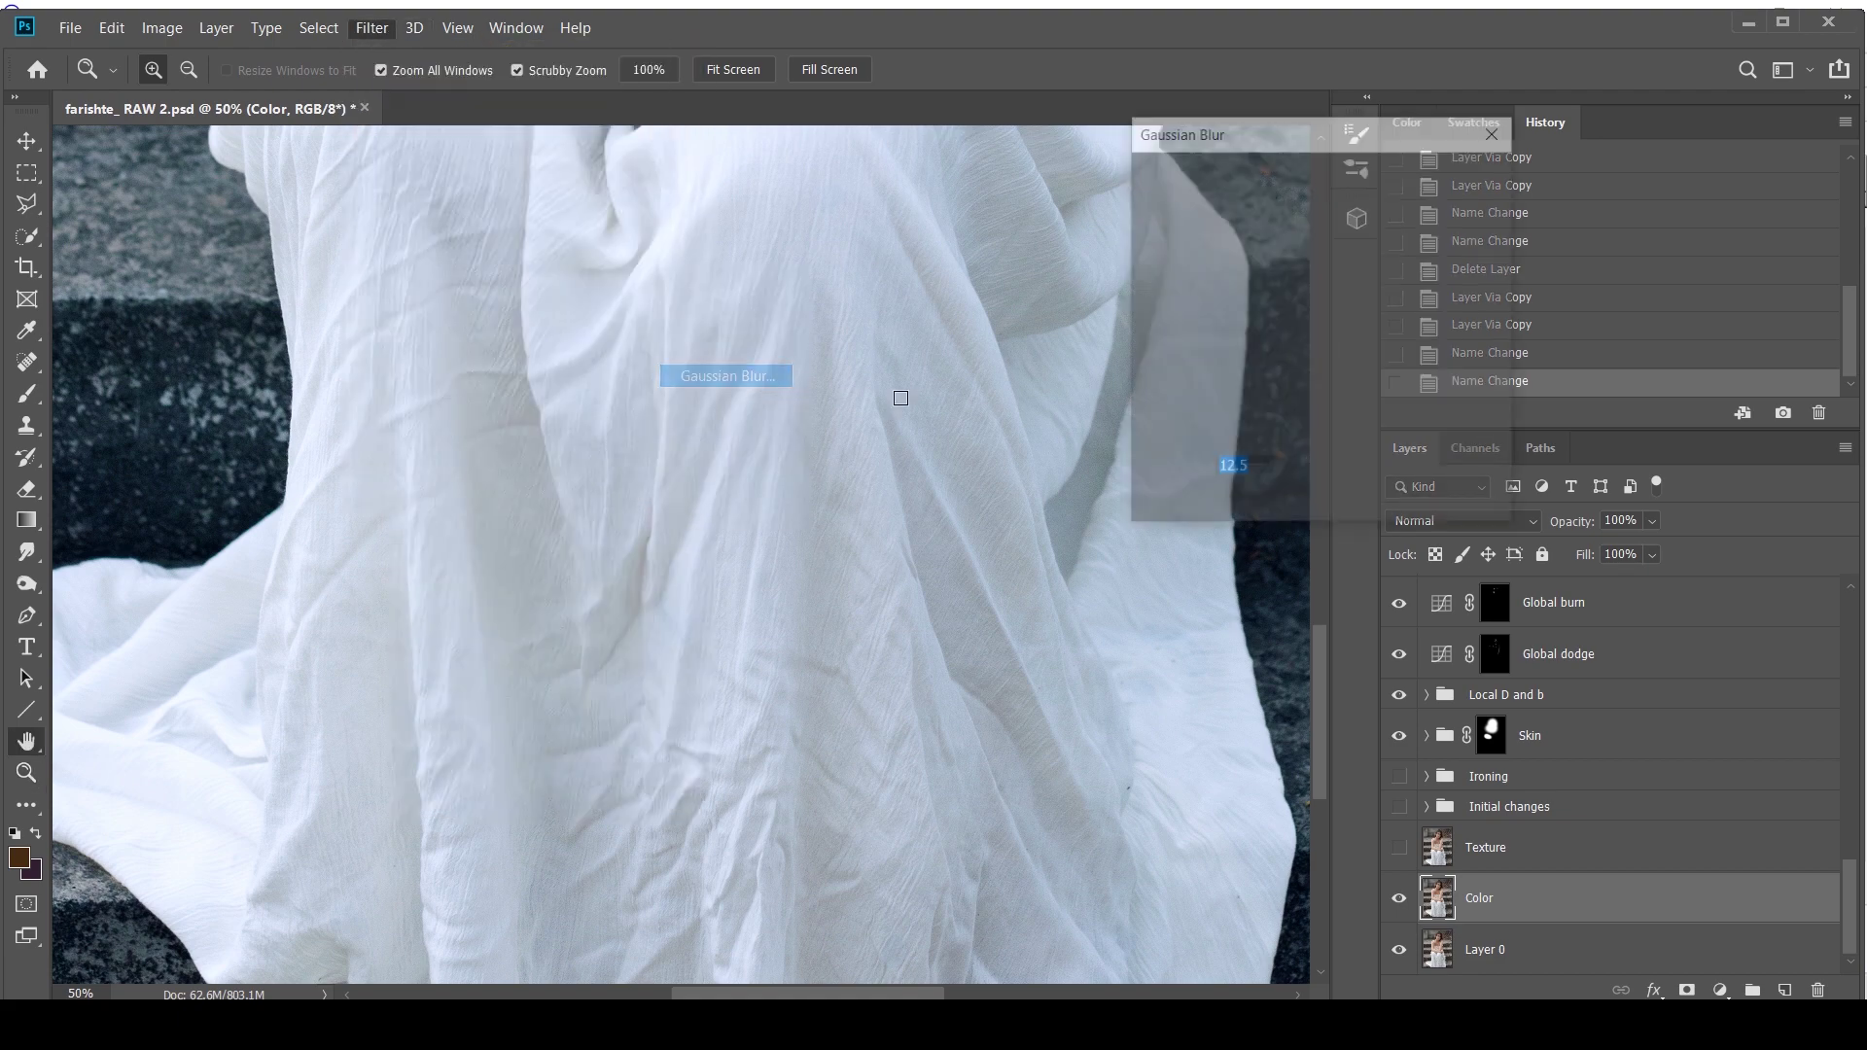
drag(1210, 510, 1179, 508)
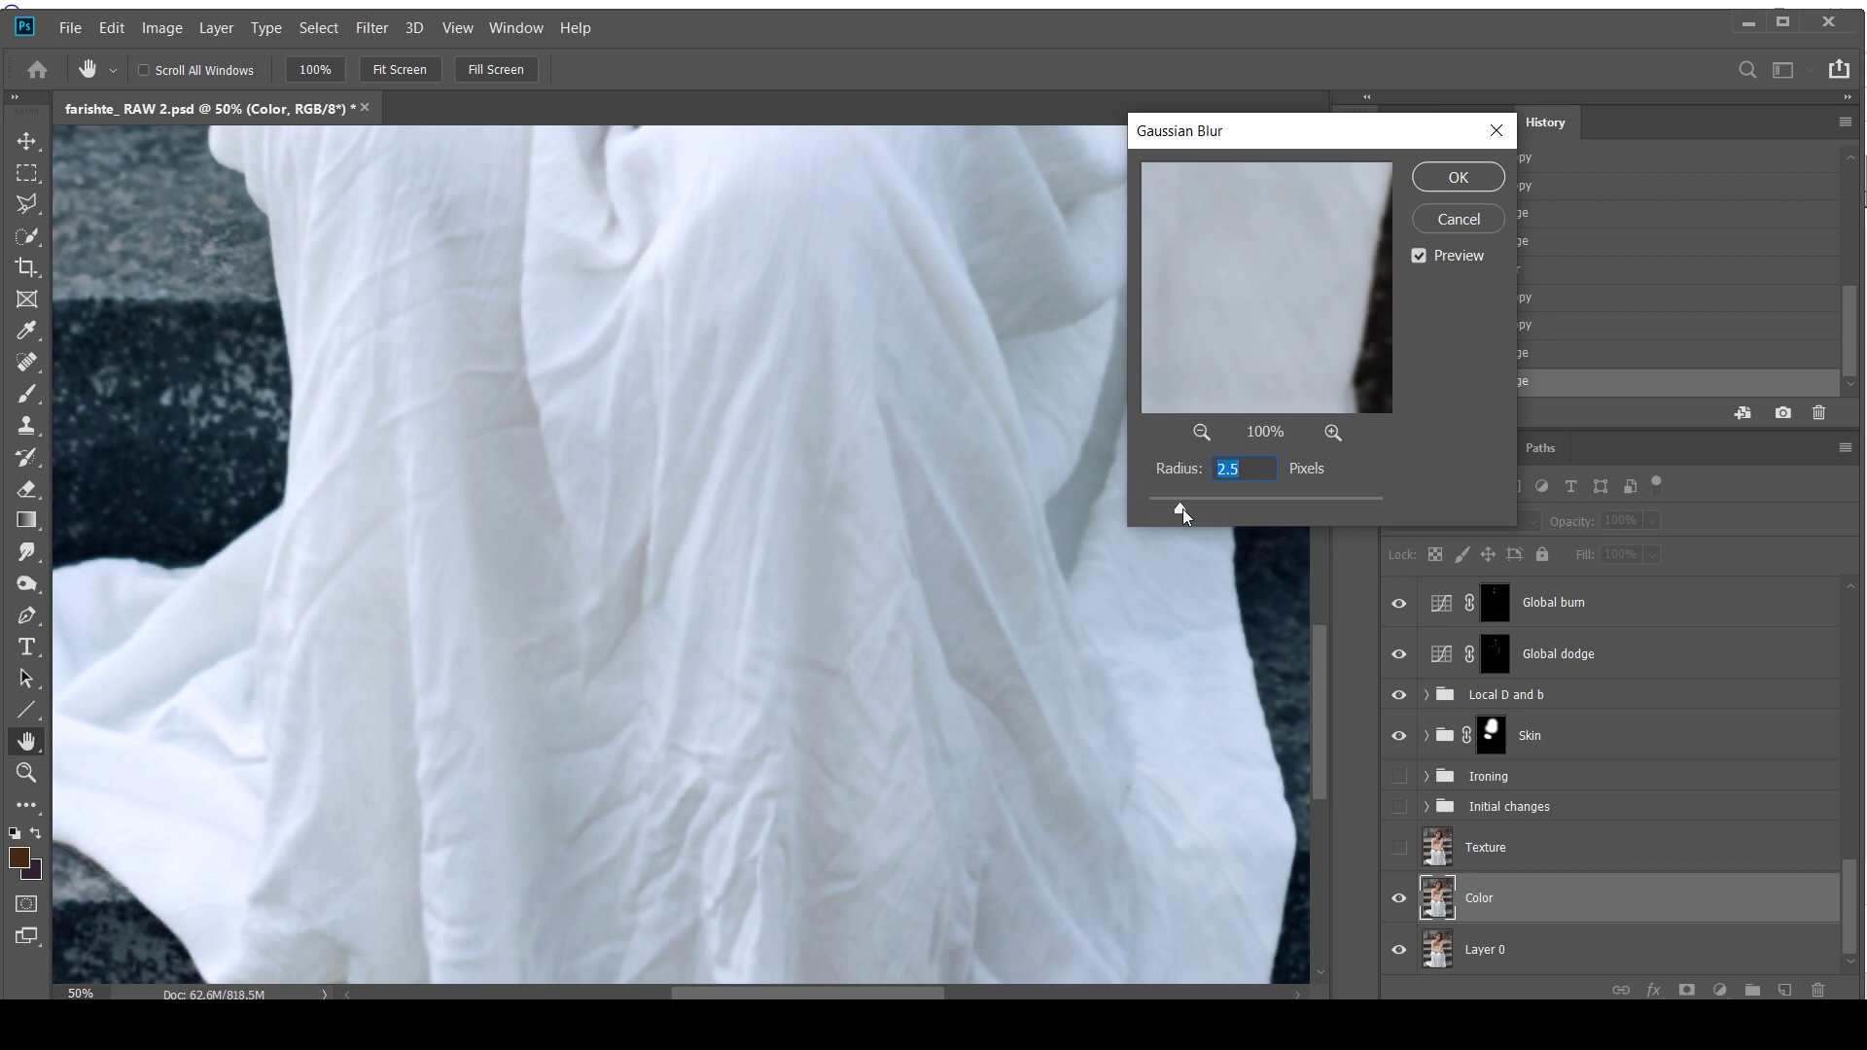
drag(1142, 511, 1144, 512)
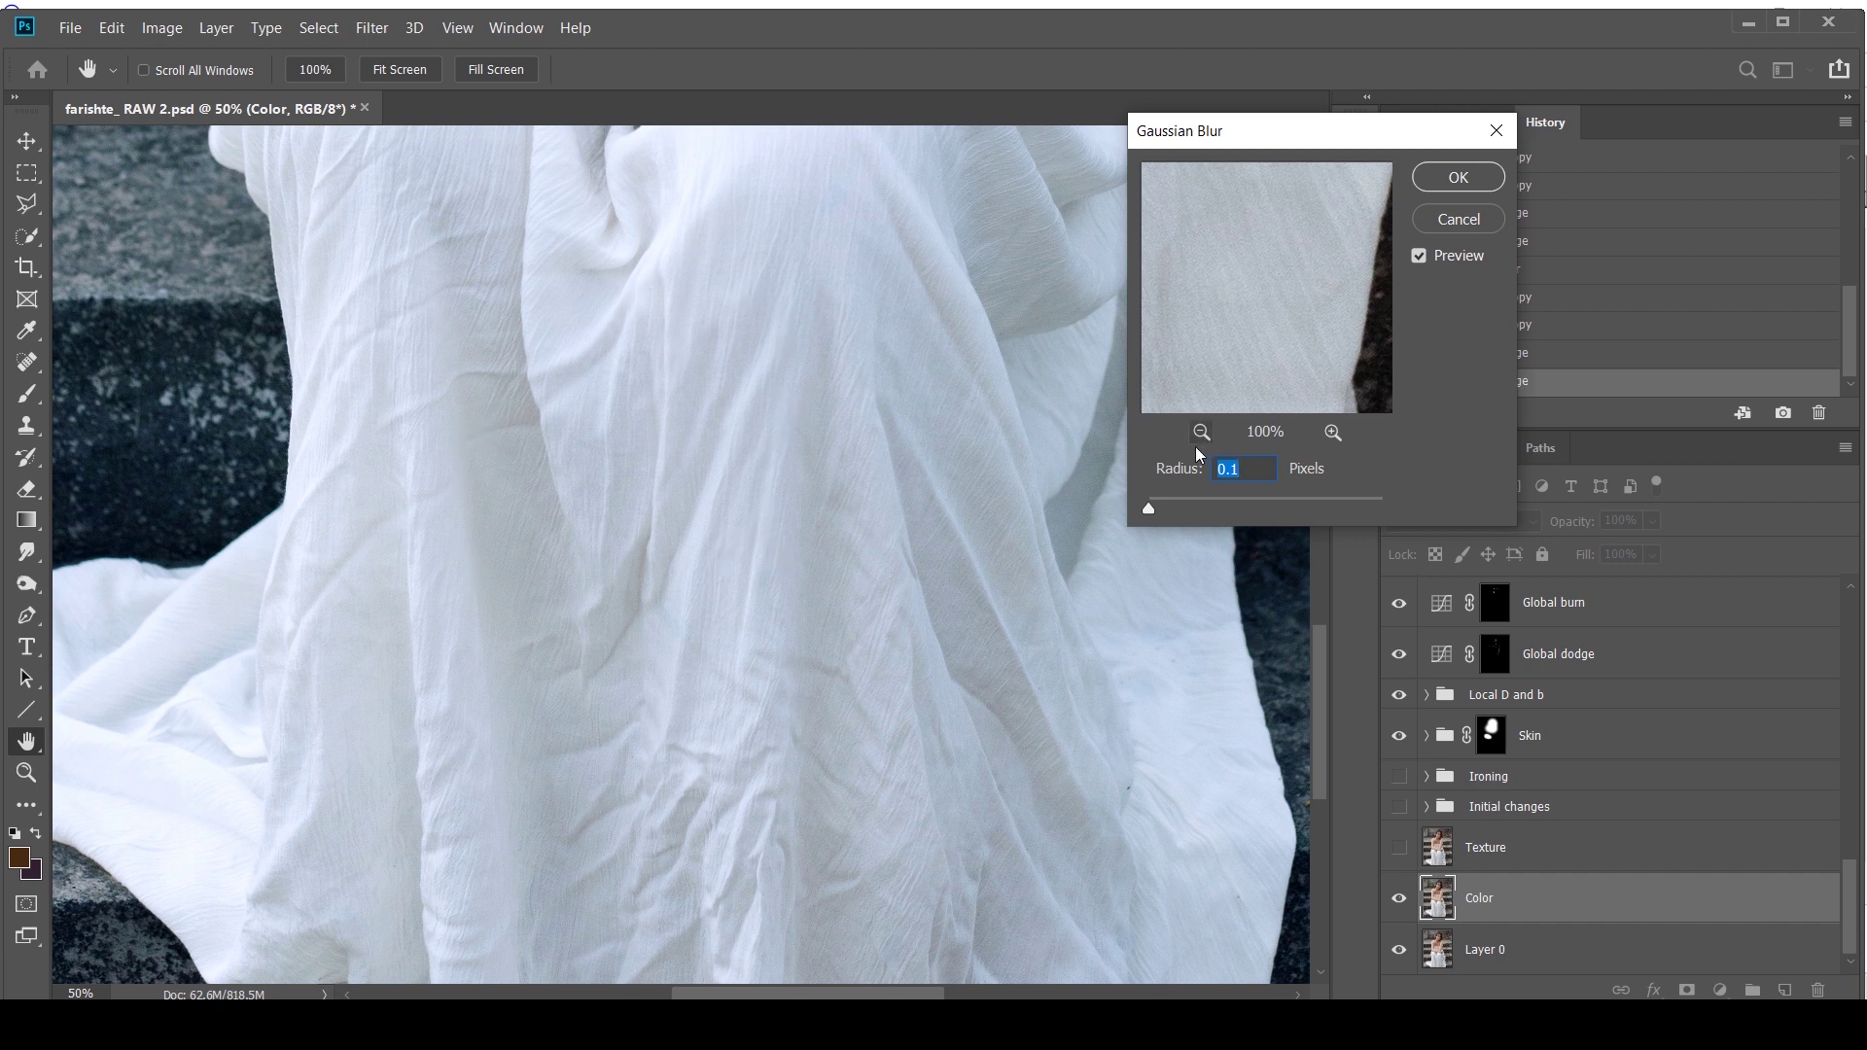
drag(1190, 513, 1217, 510)
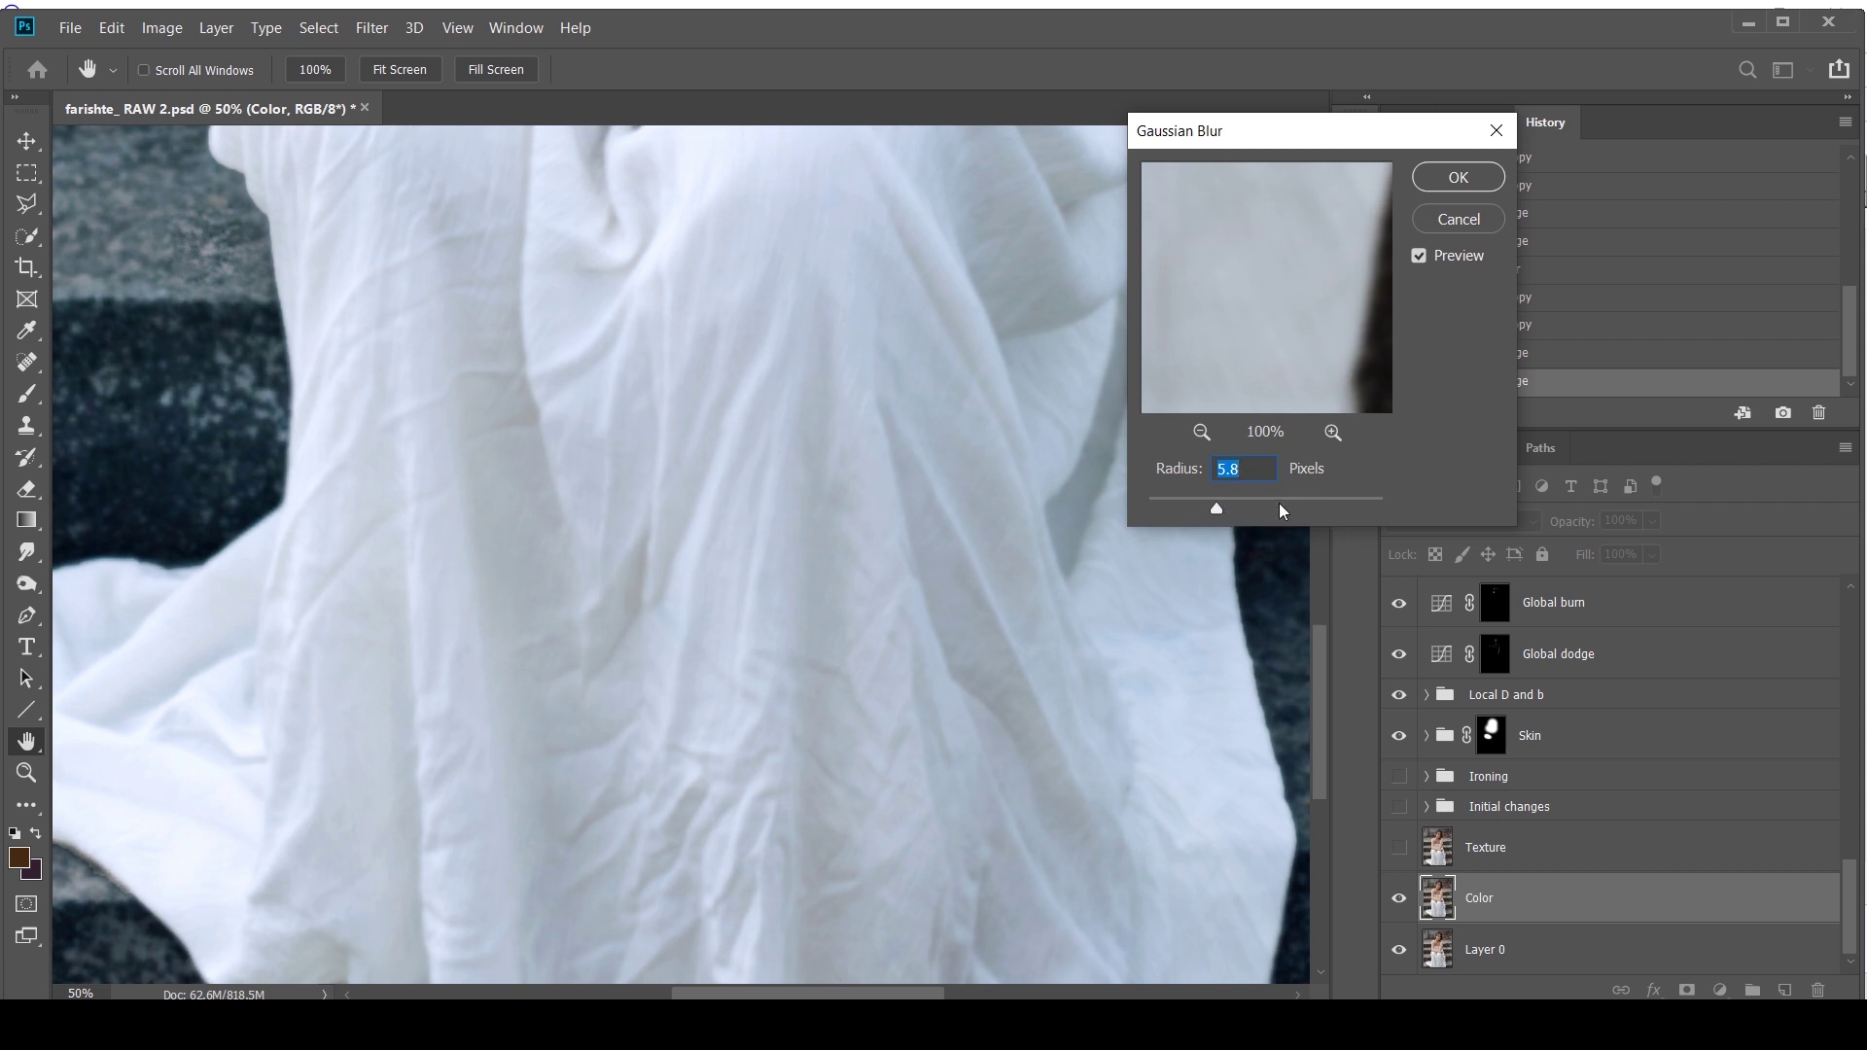
drag(1233, 509, 1244, 509)
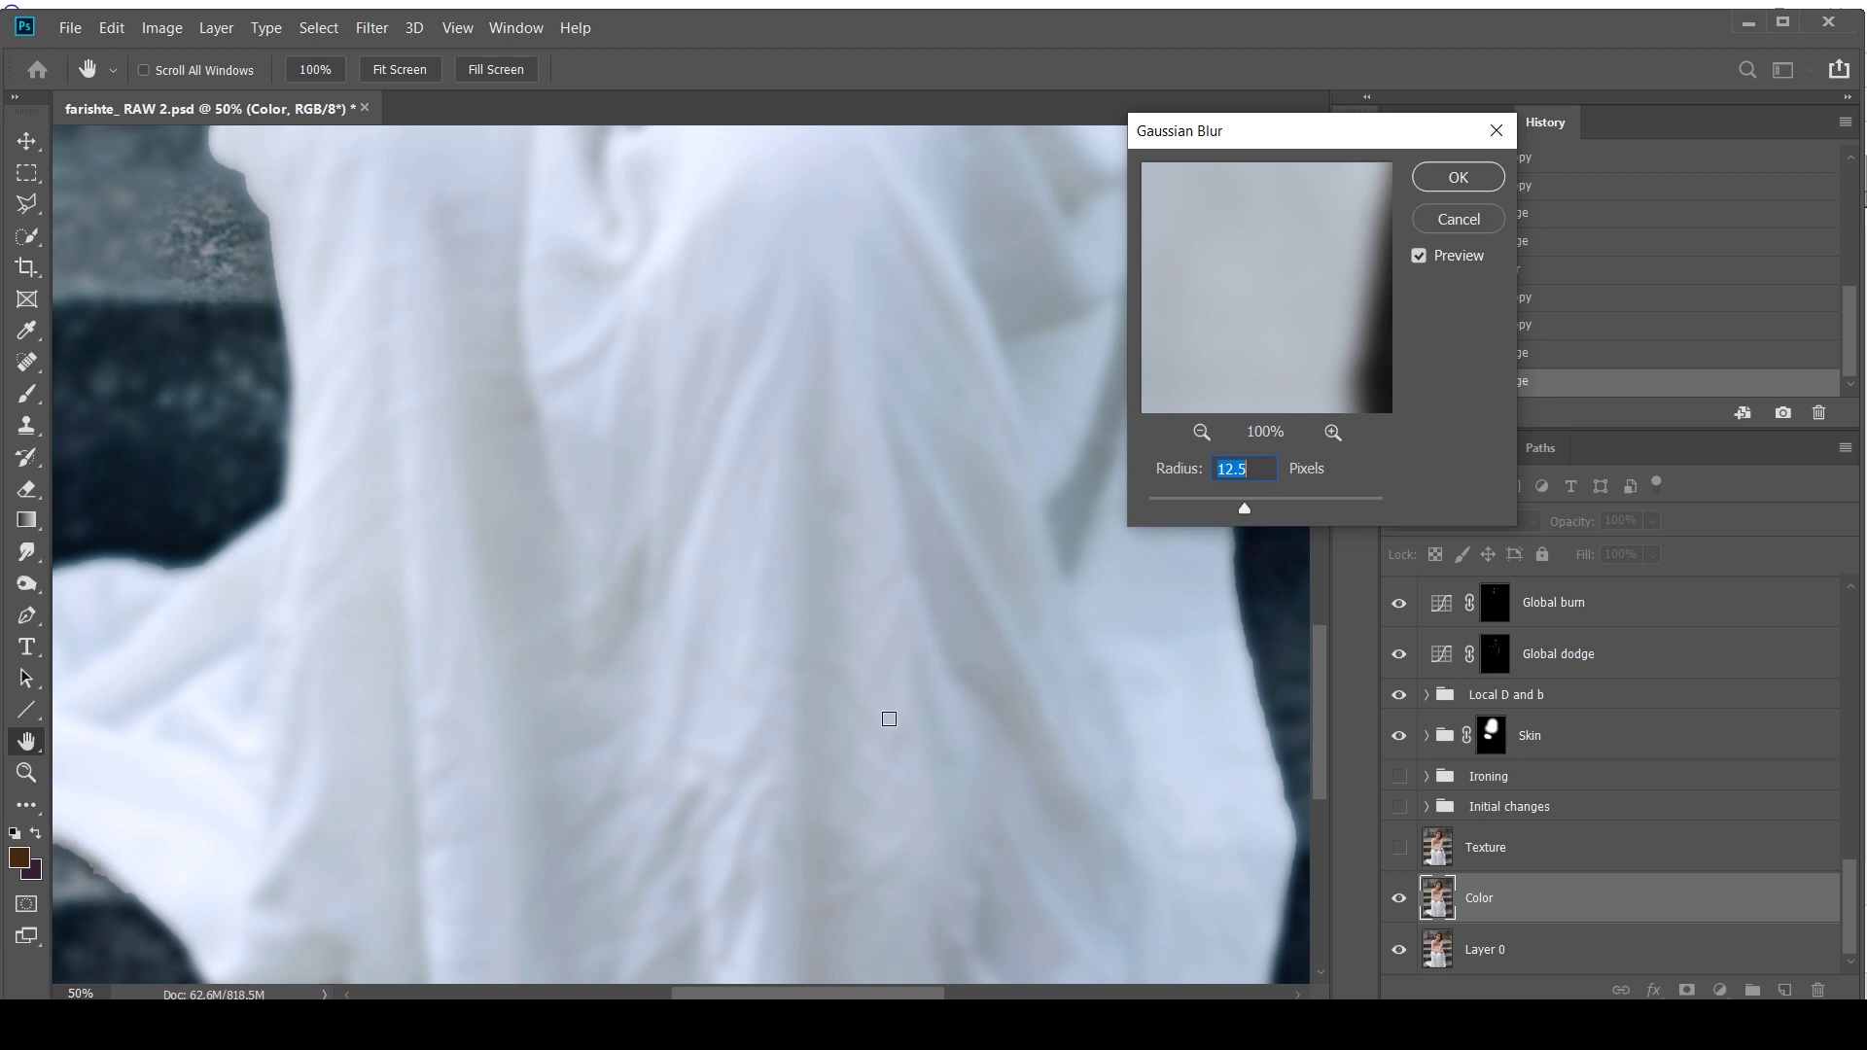
click(1470, 179)
Show and select Texture, then Apply Image from Color with Subtract, Scale 2, Offset 128
click(1398, 847)
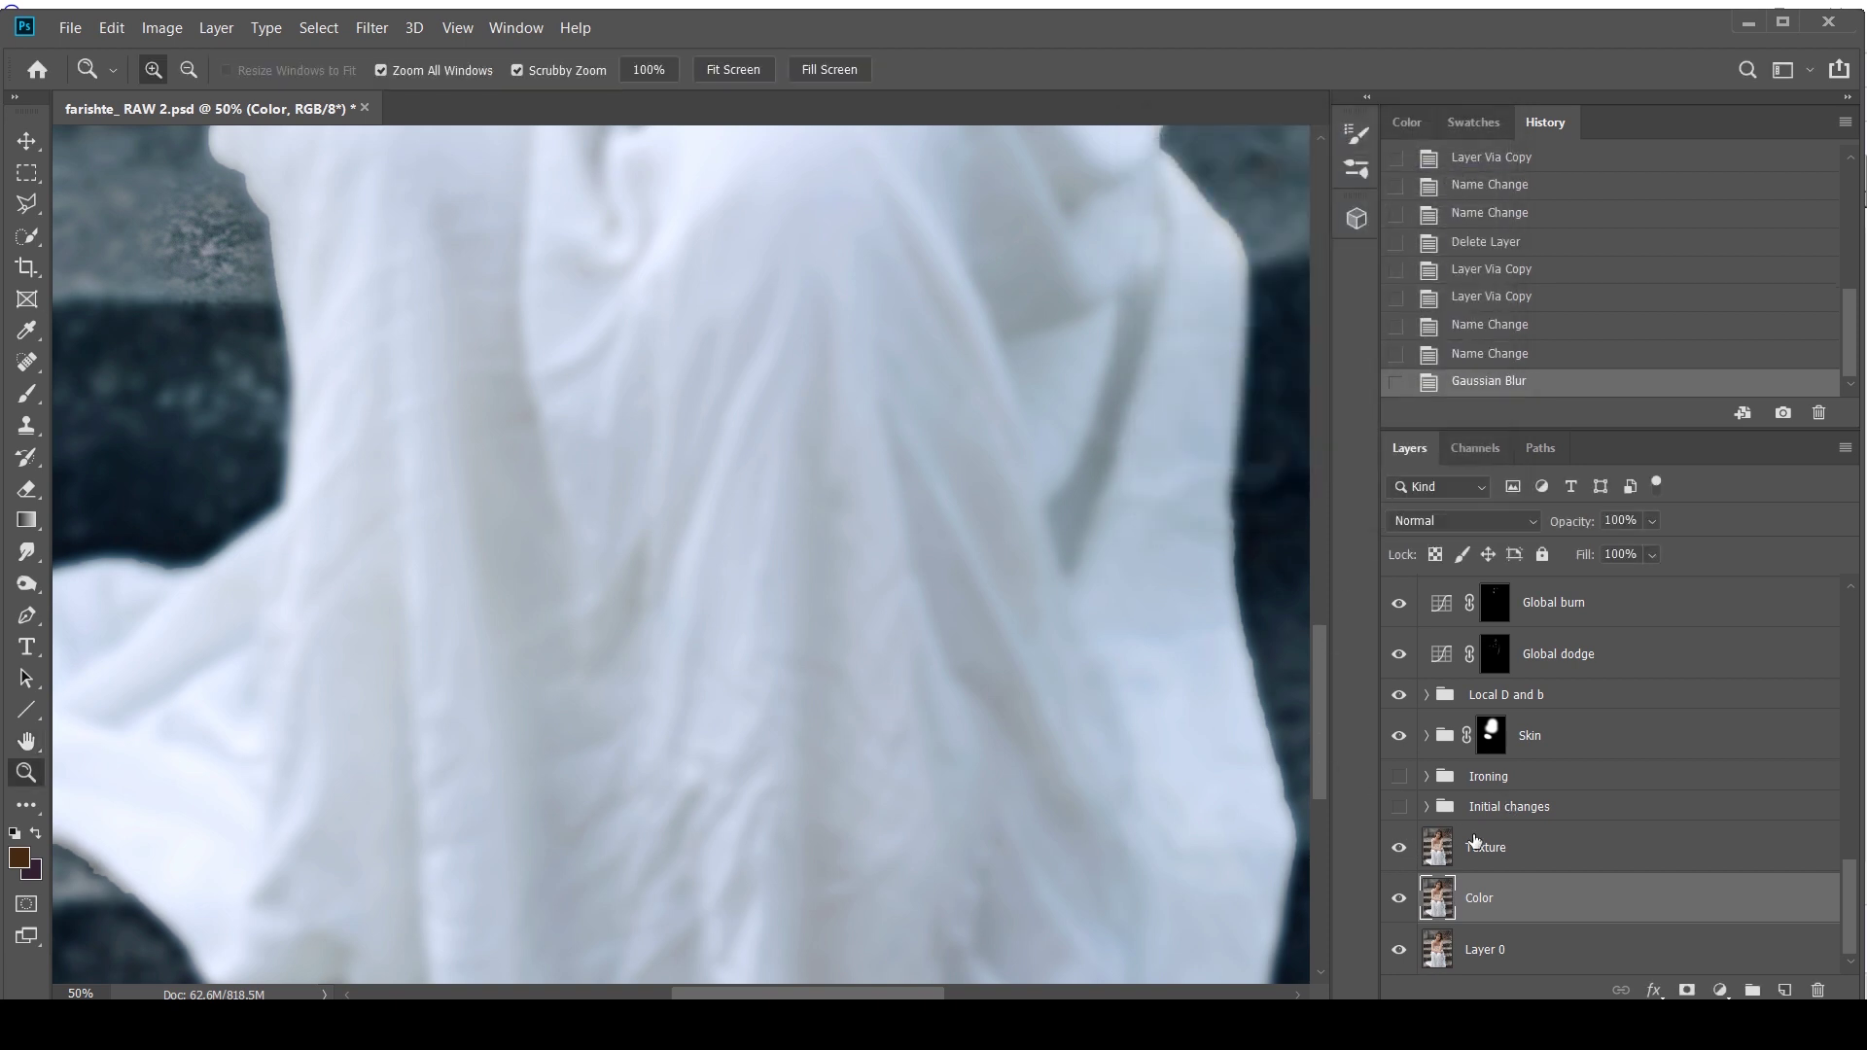
click(1488, 848)
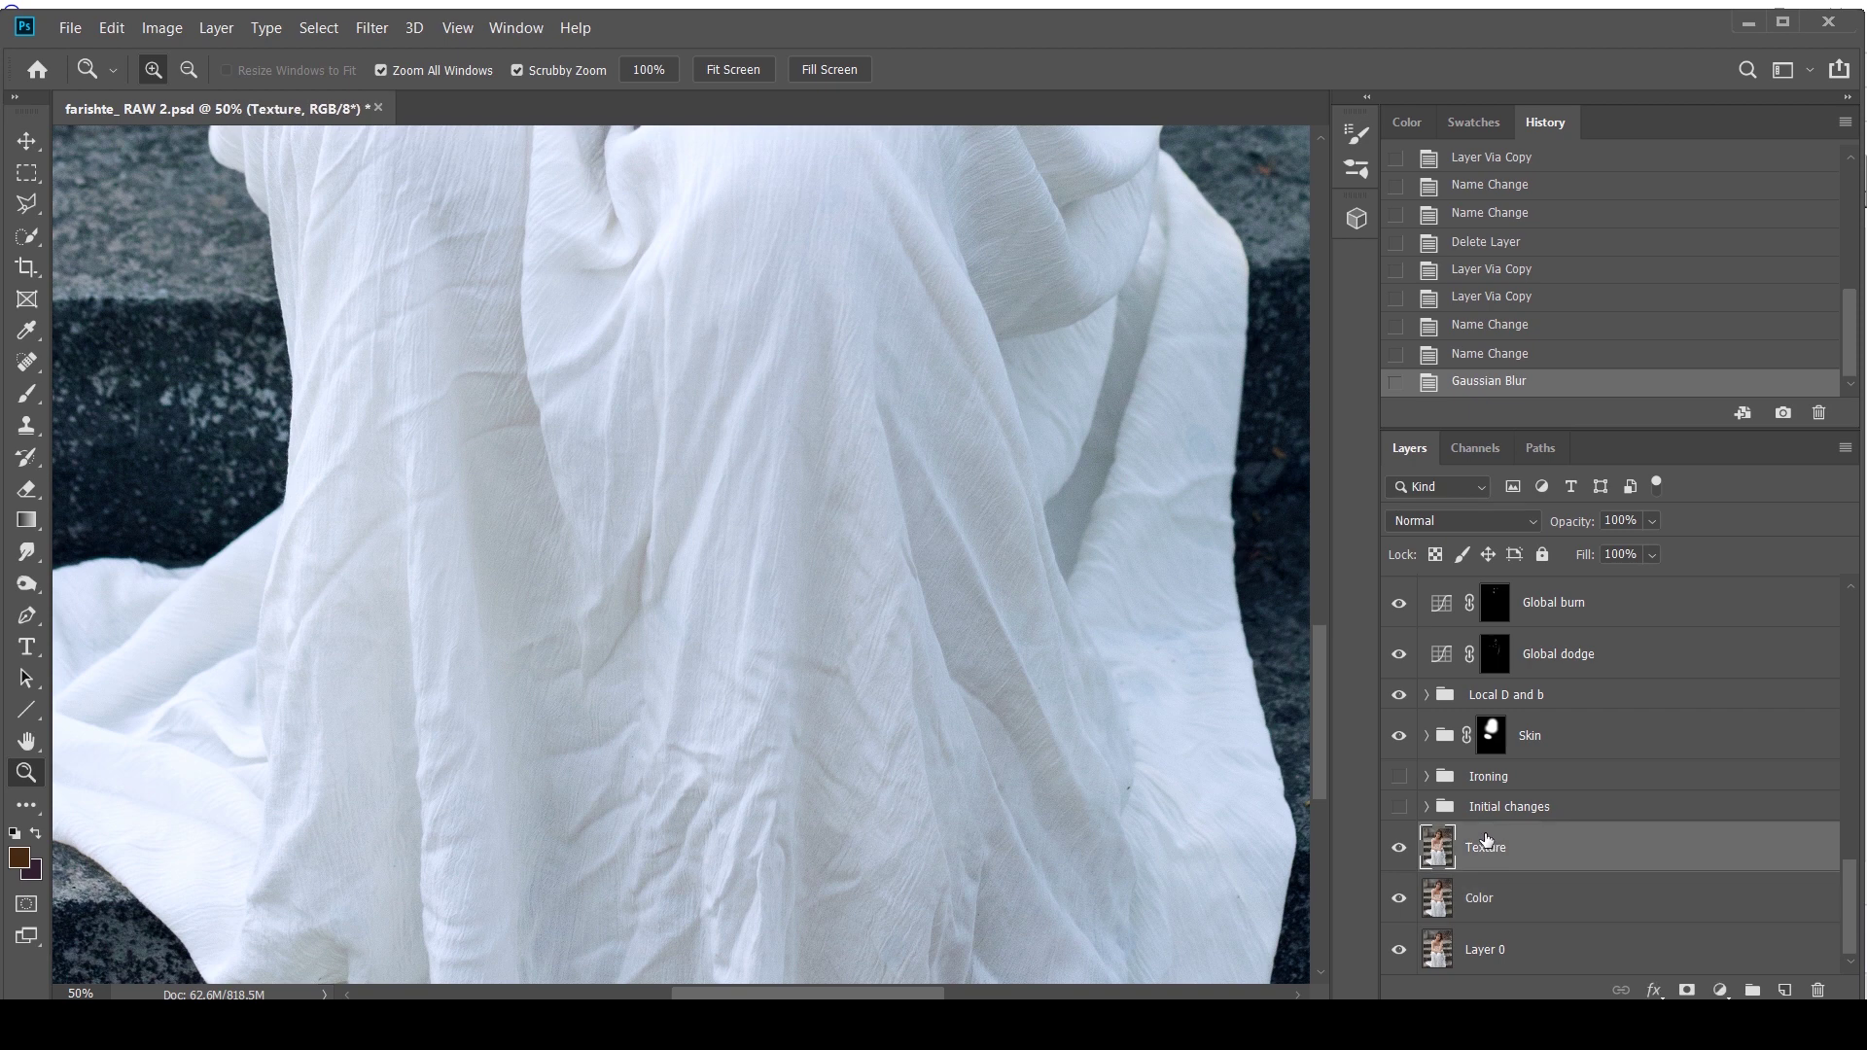
click(161, 27)
click(255, 363)
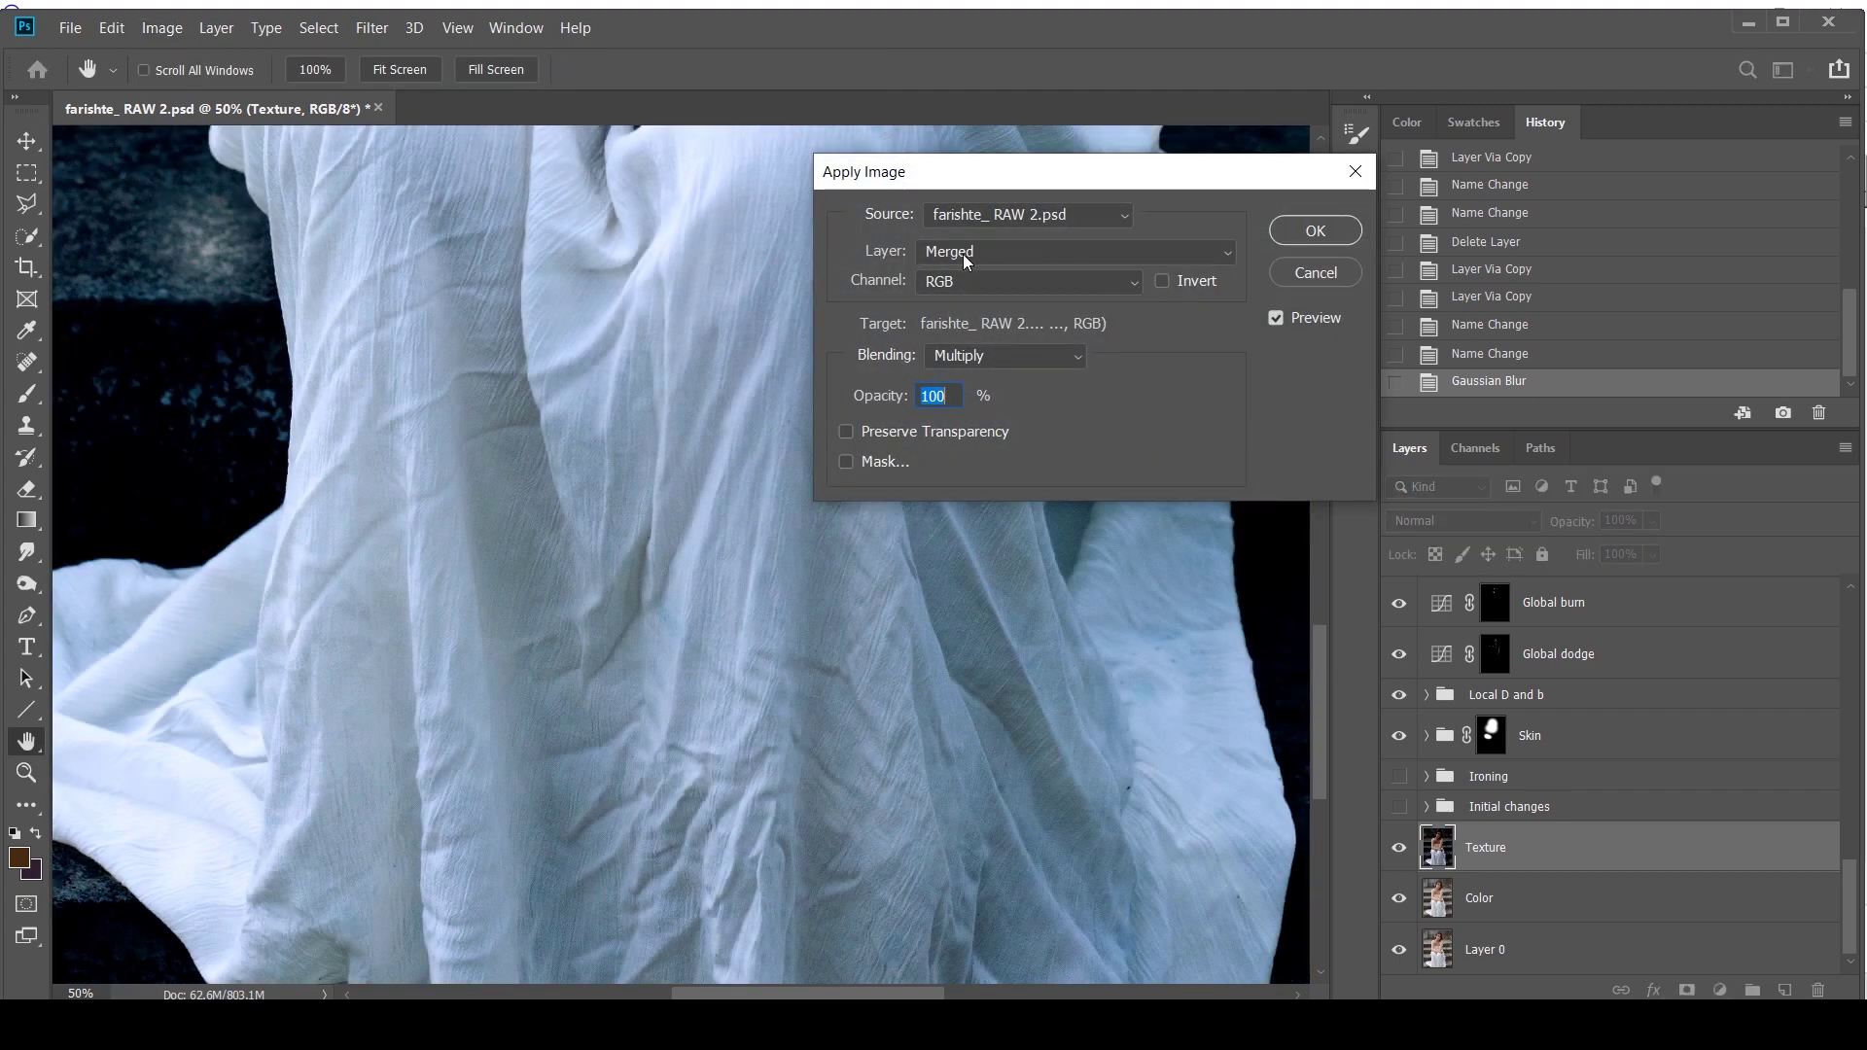
click(965, 255)
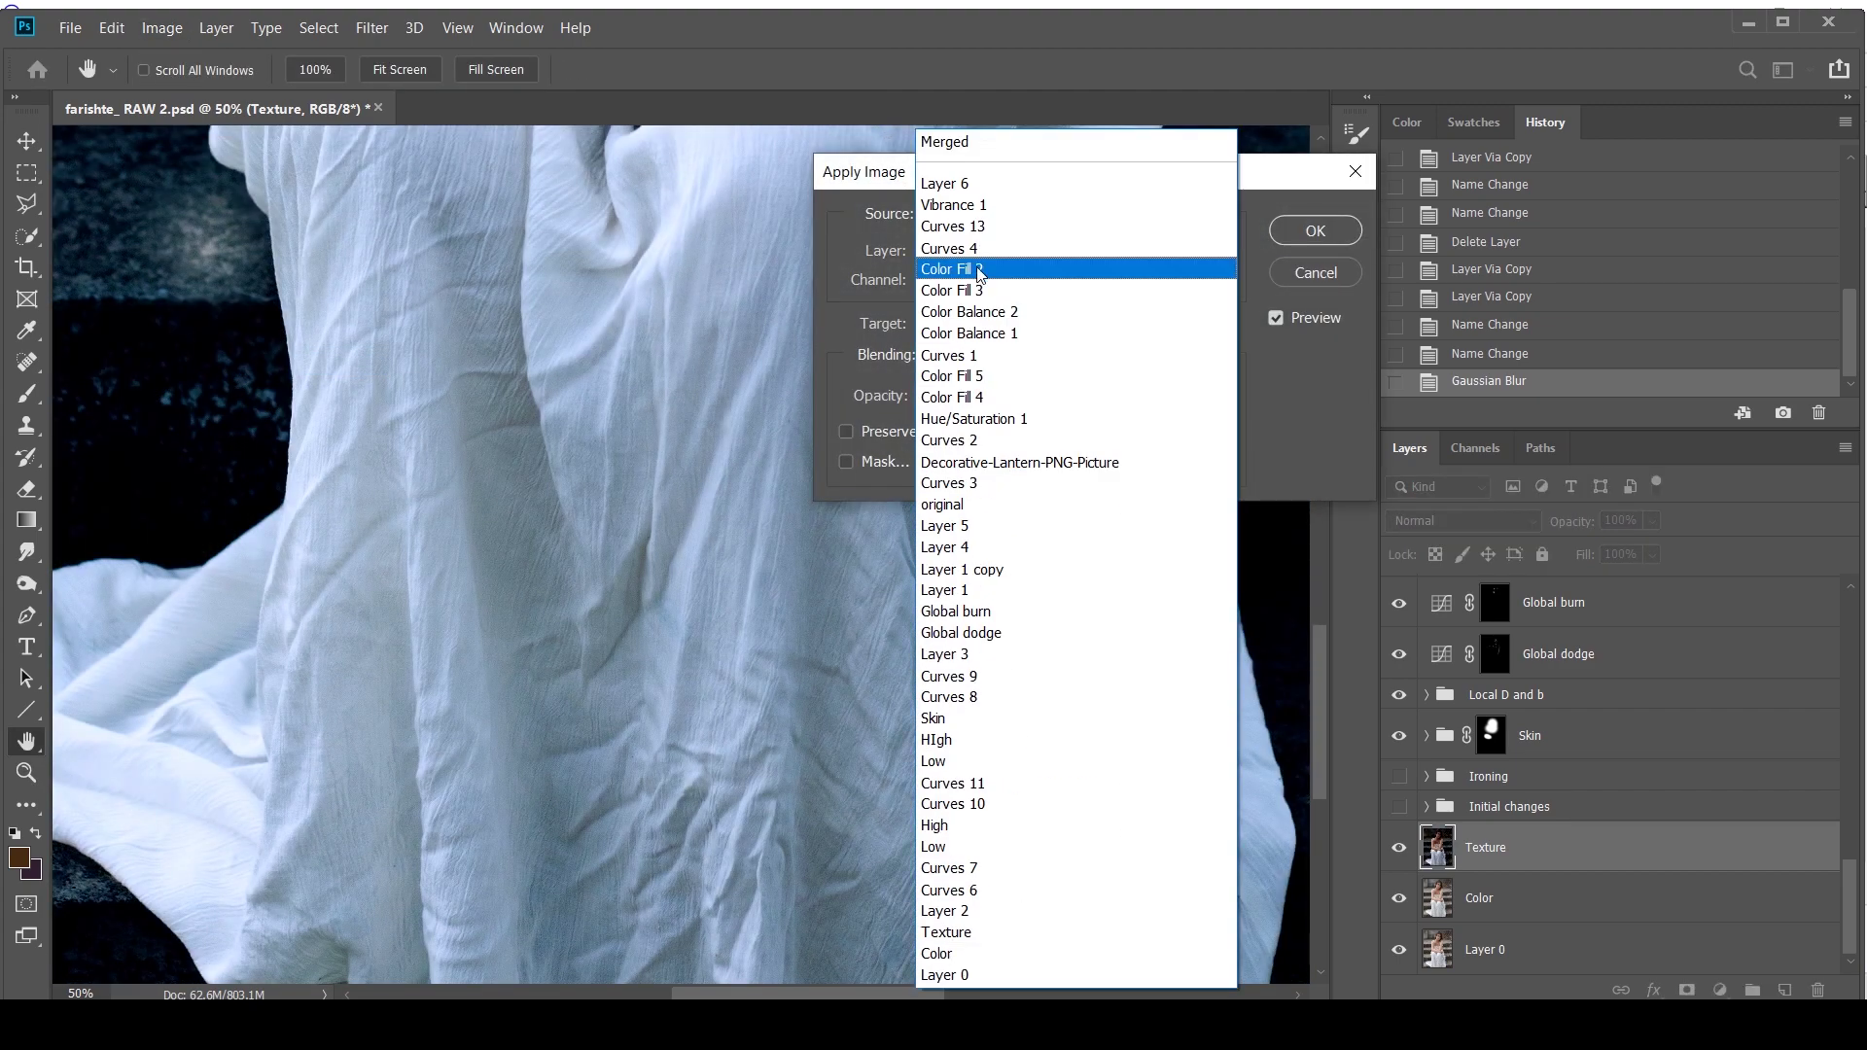
click(941, 956)
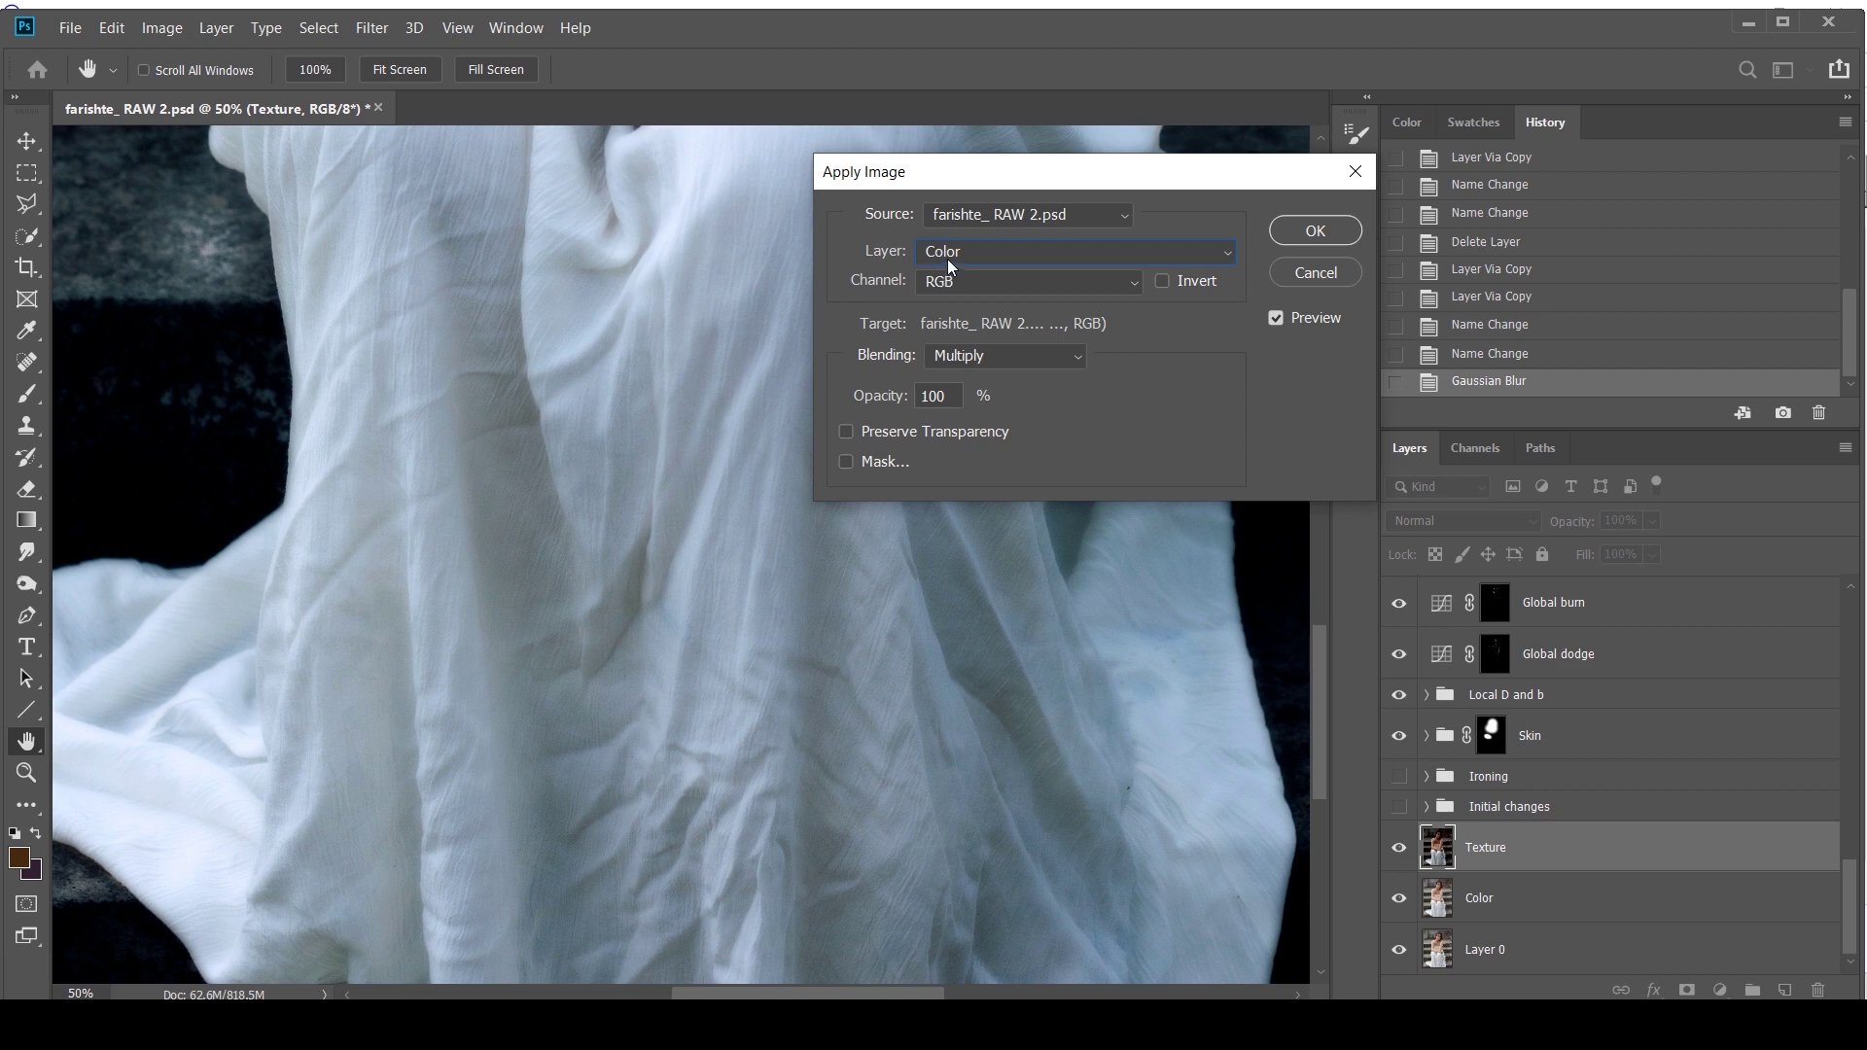
click(1032, 356)
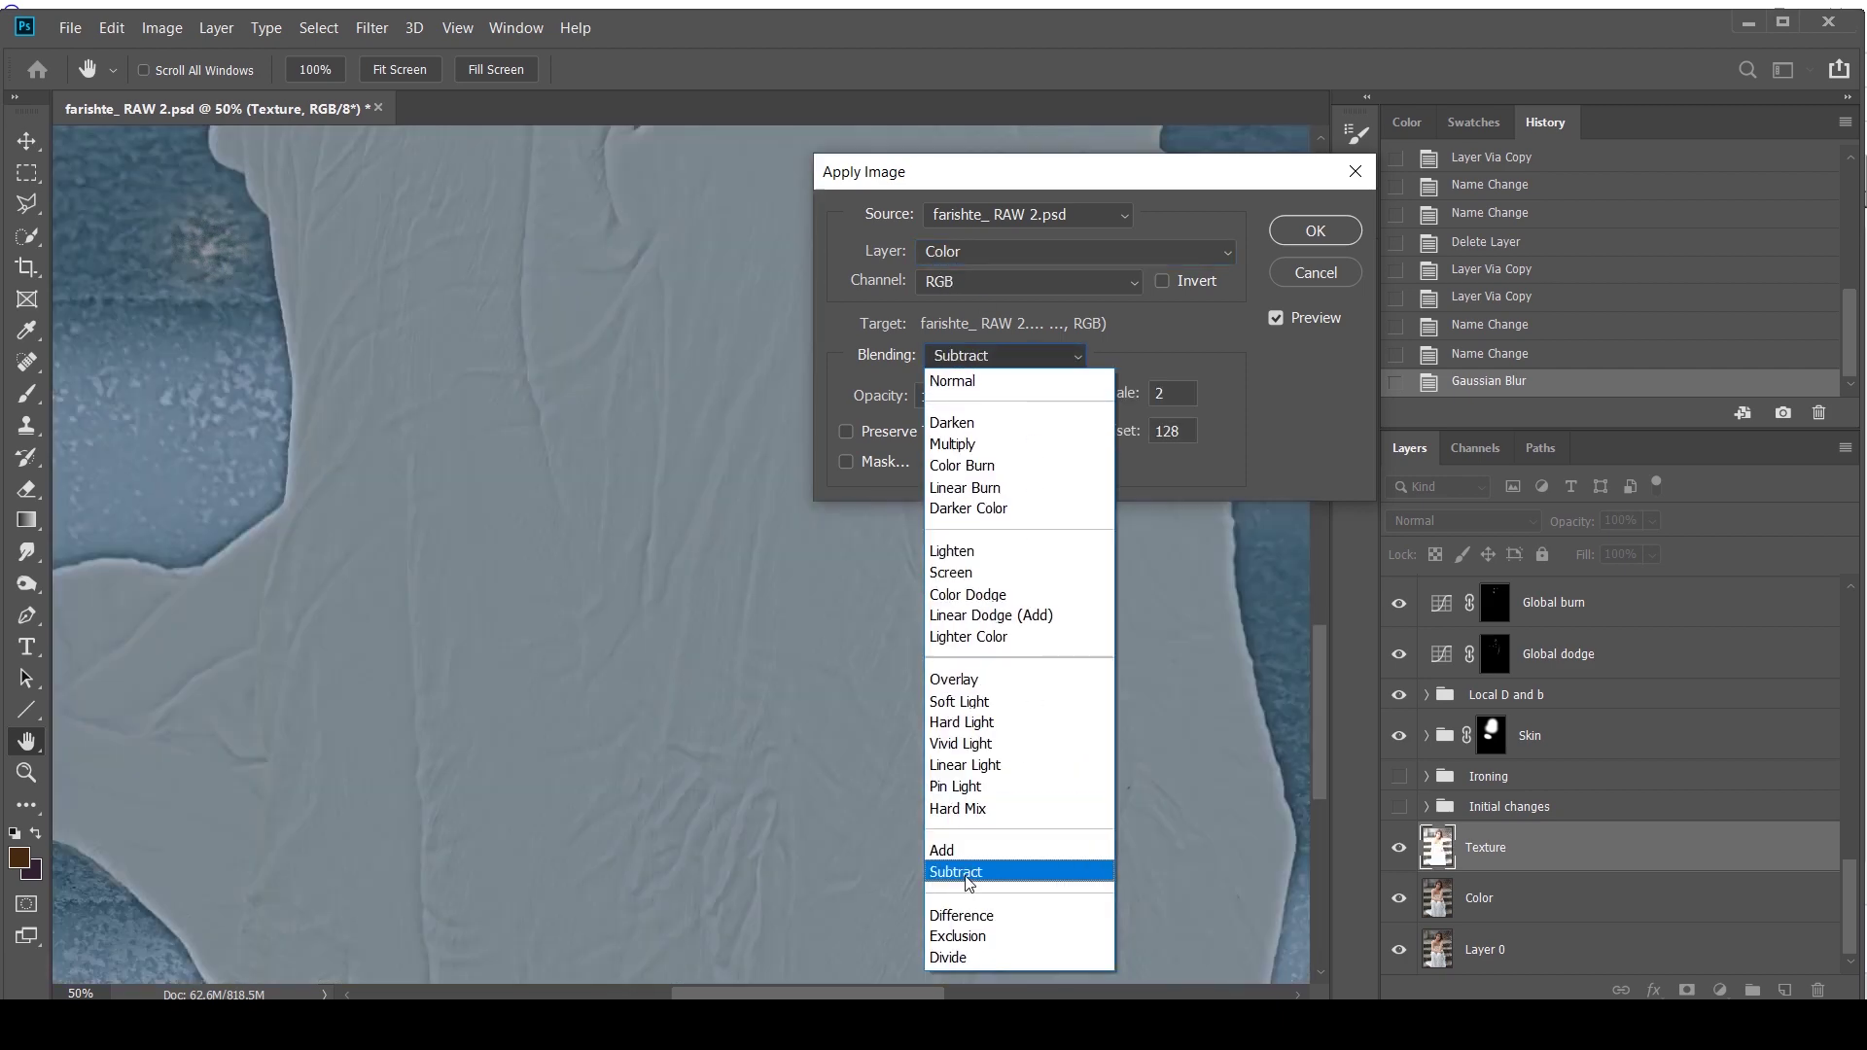
click(967, 875)
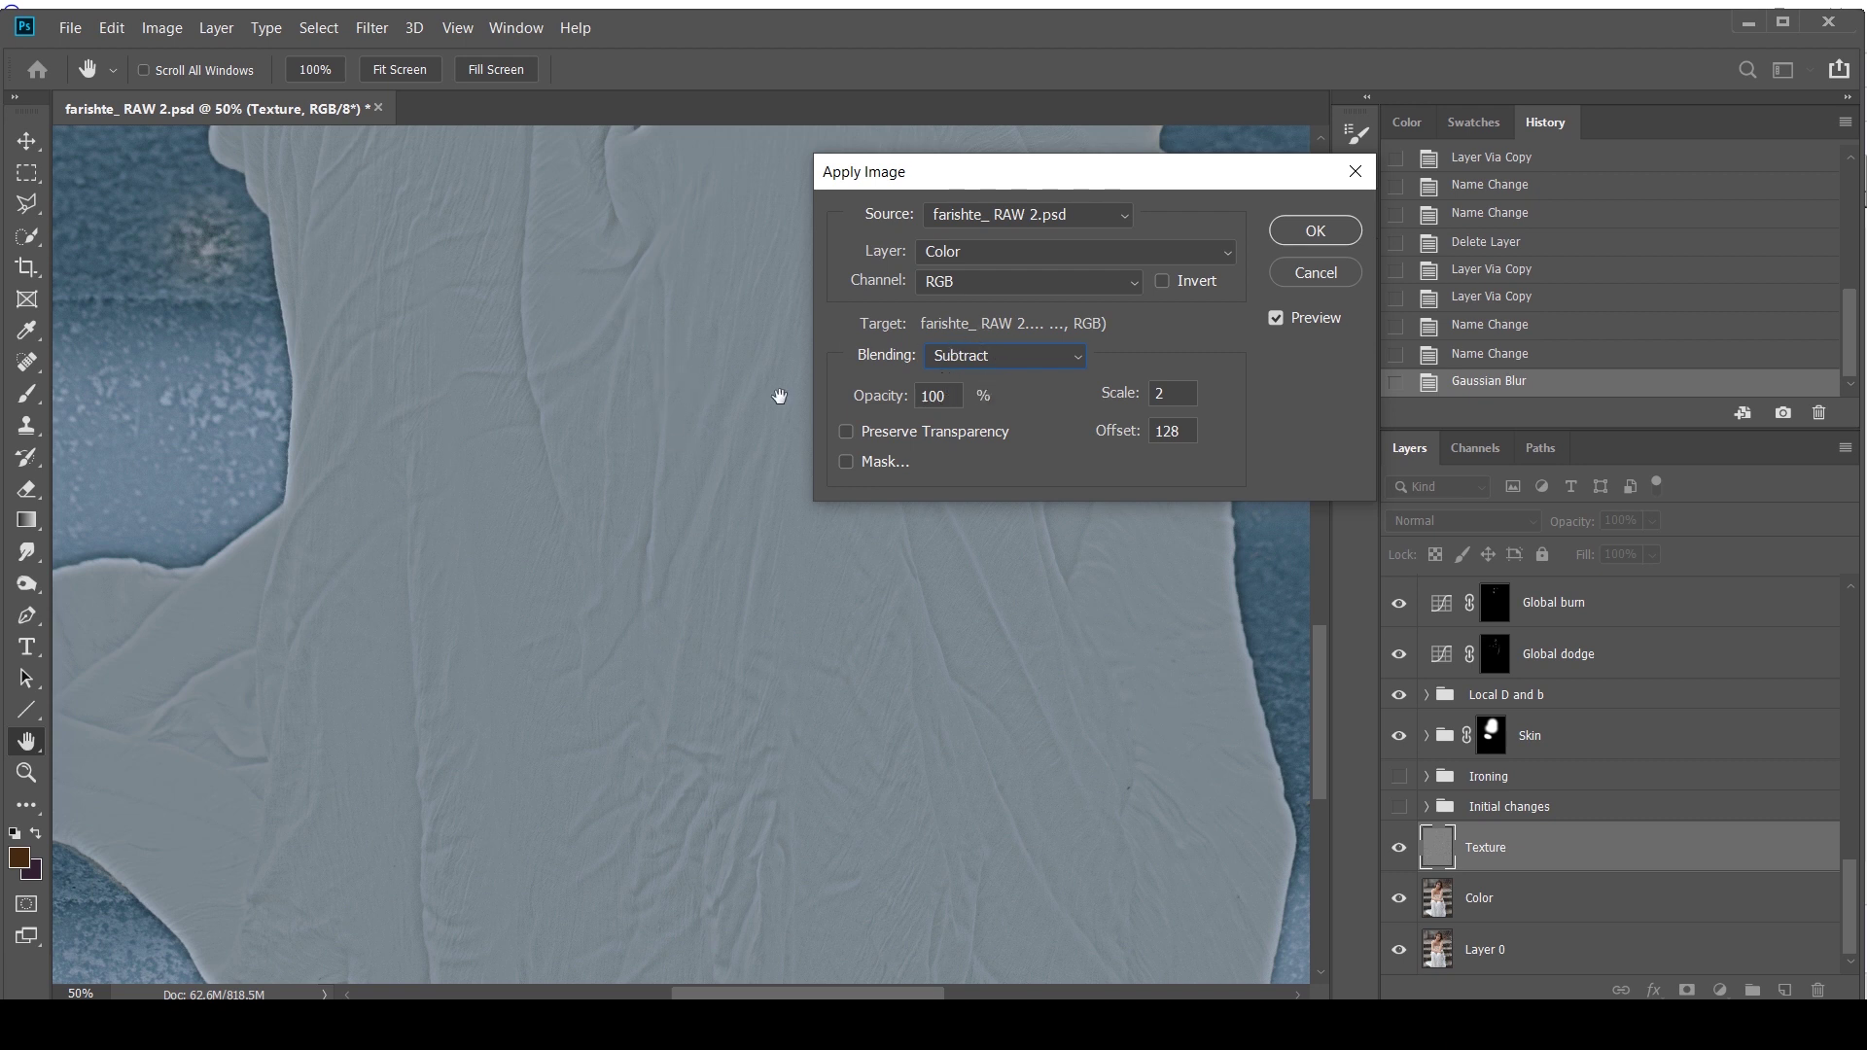
click(1317, 232)
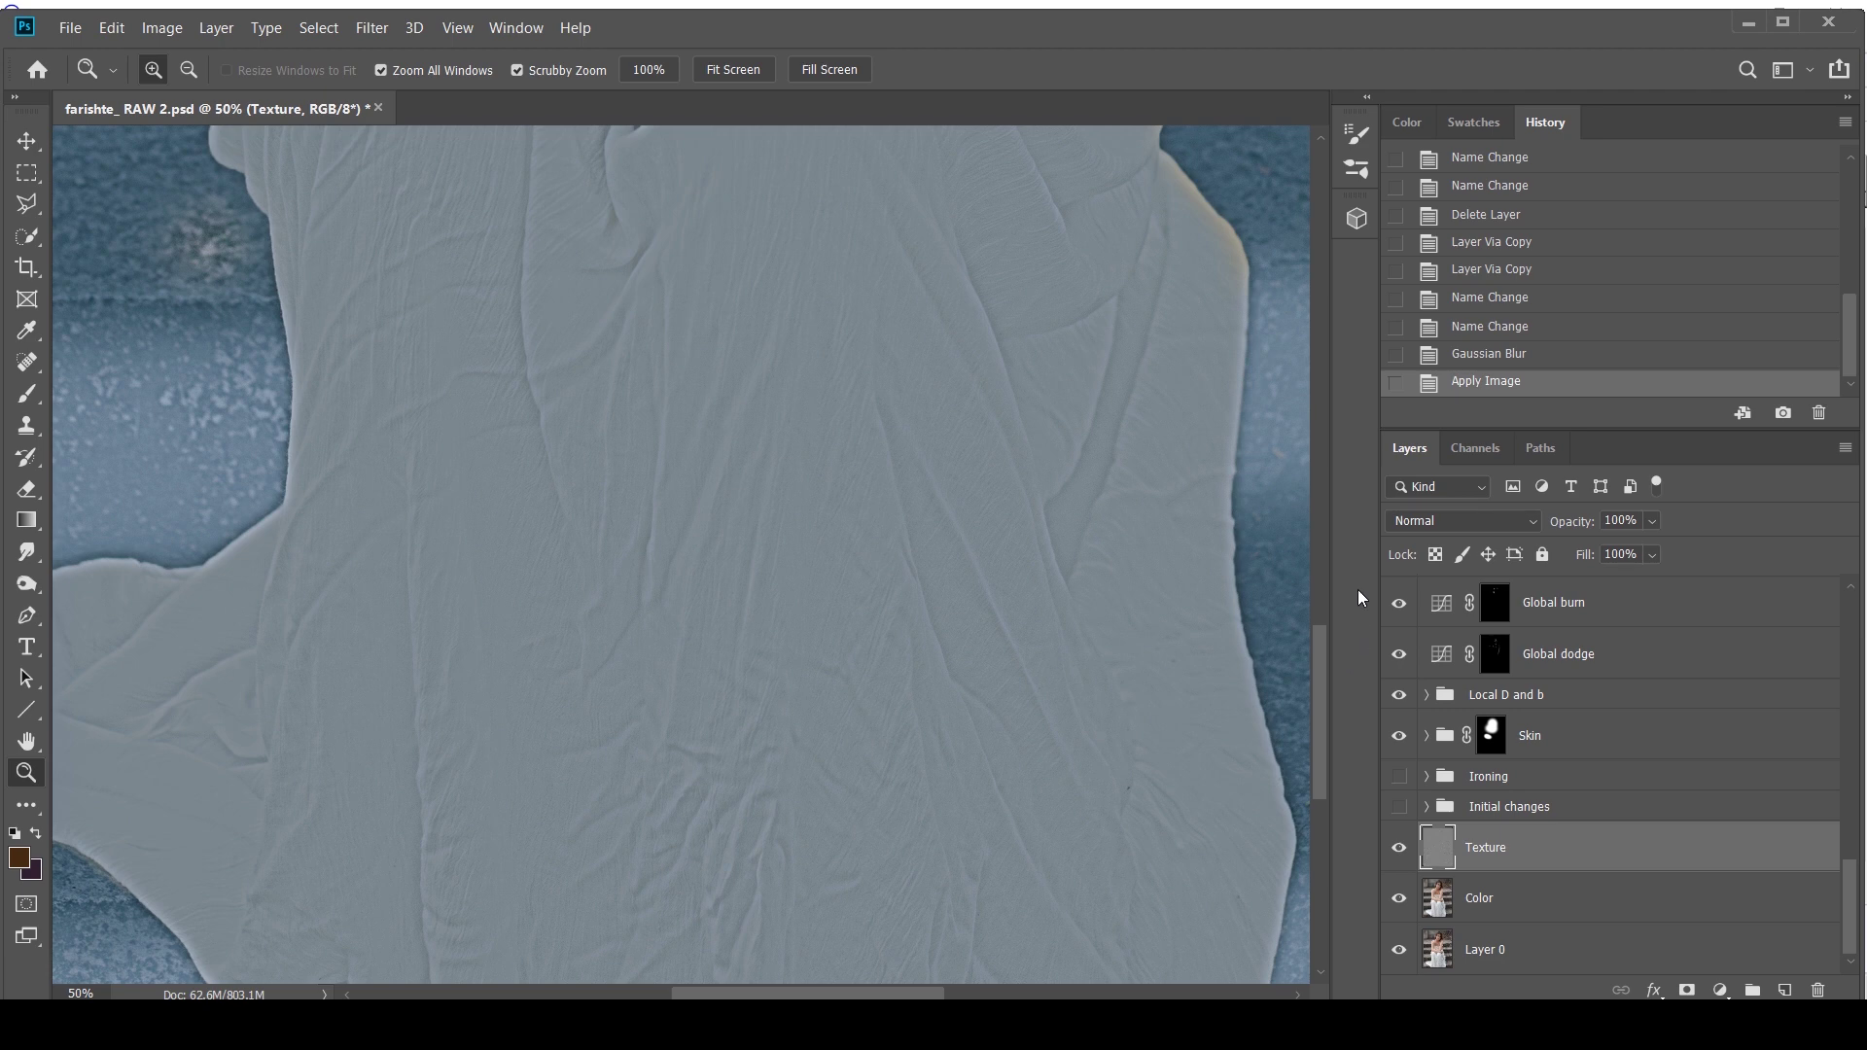
Set the Texture layer's blend mode to Linear Light
click(1467, 521)
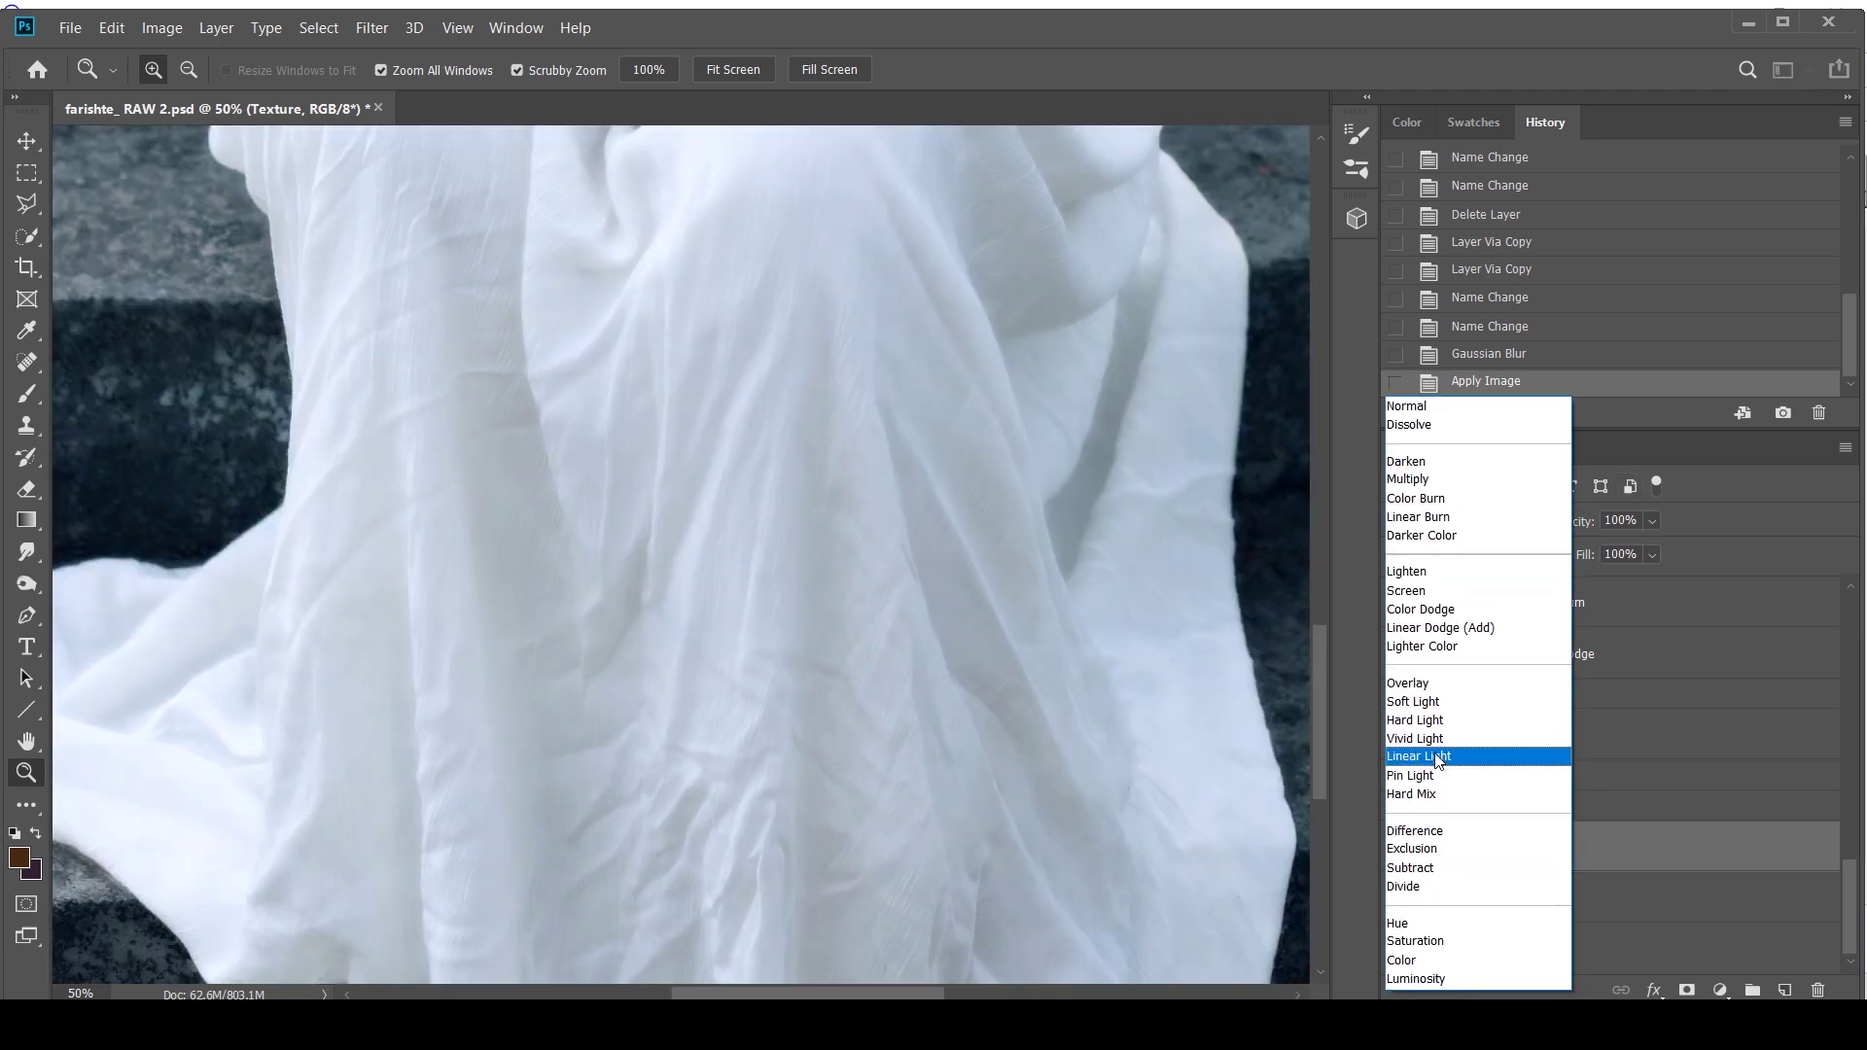
click(1438, 755)
alt+click(897, 616)
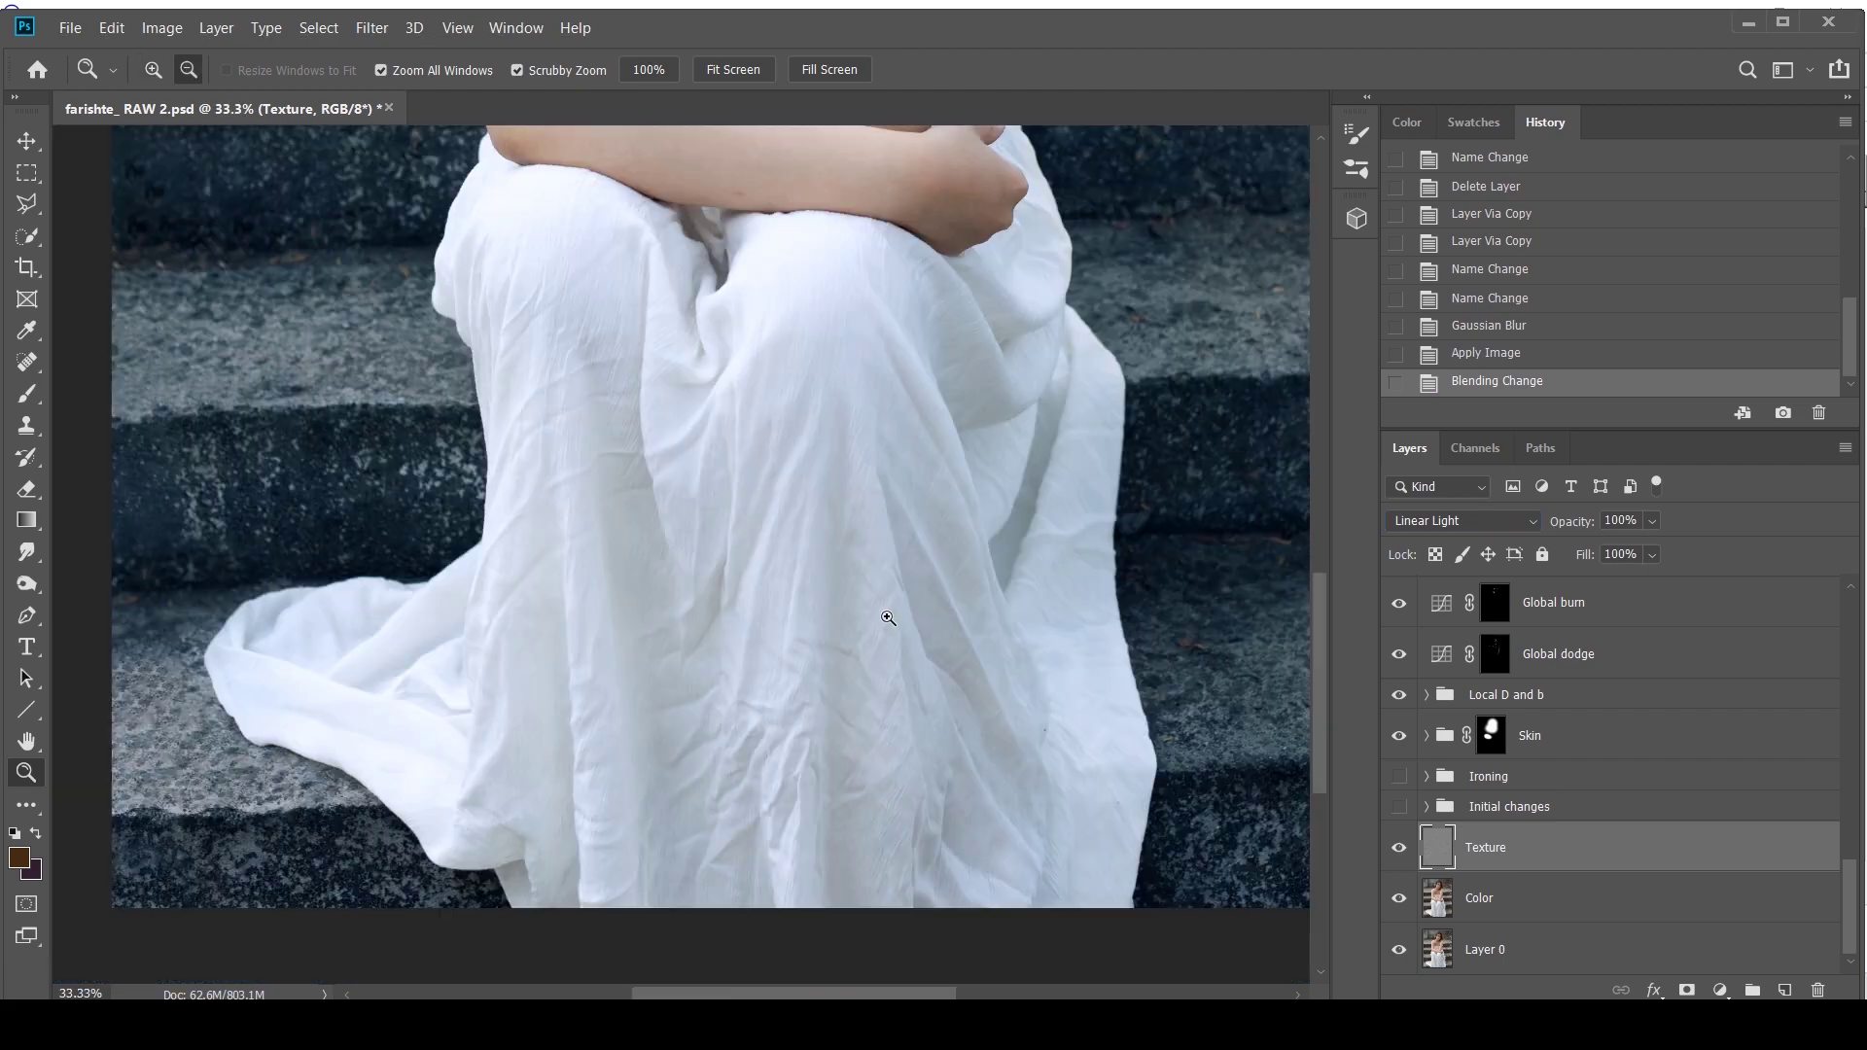
Toggle the Texture and Color layers to compare, ending with Color selected and both visible
click(1399, 848)
click(1399, 897)
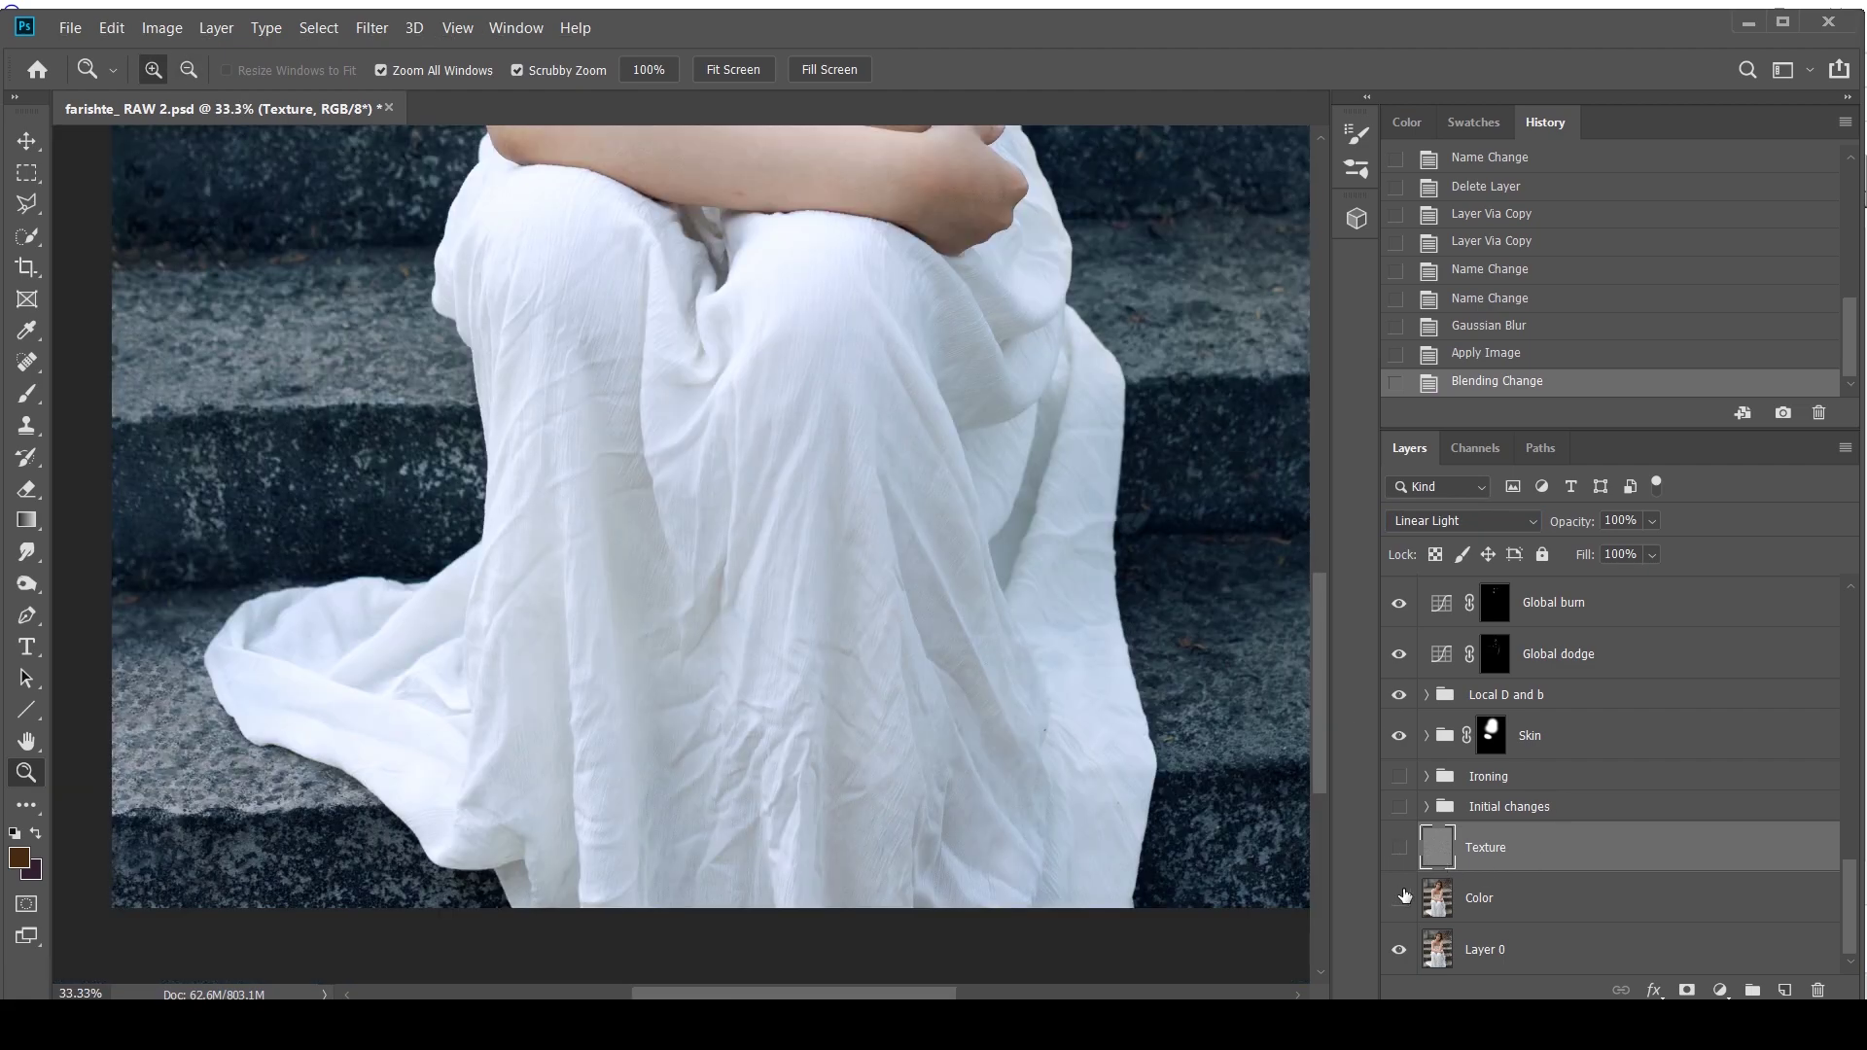
click(1399, 898)
click(1399, 848)
click(1400, 848)
click(1537, 899)
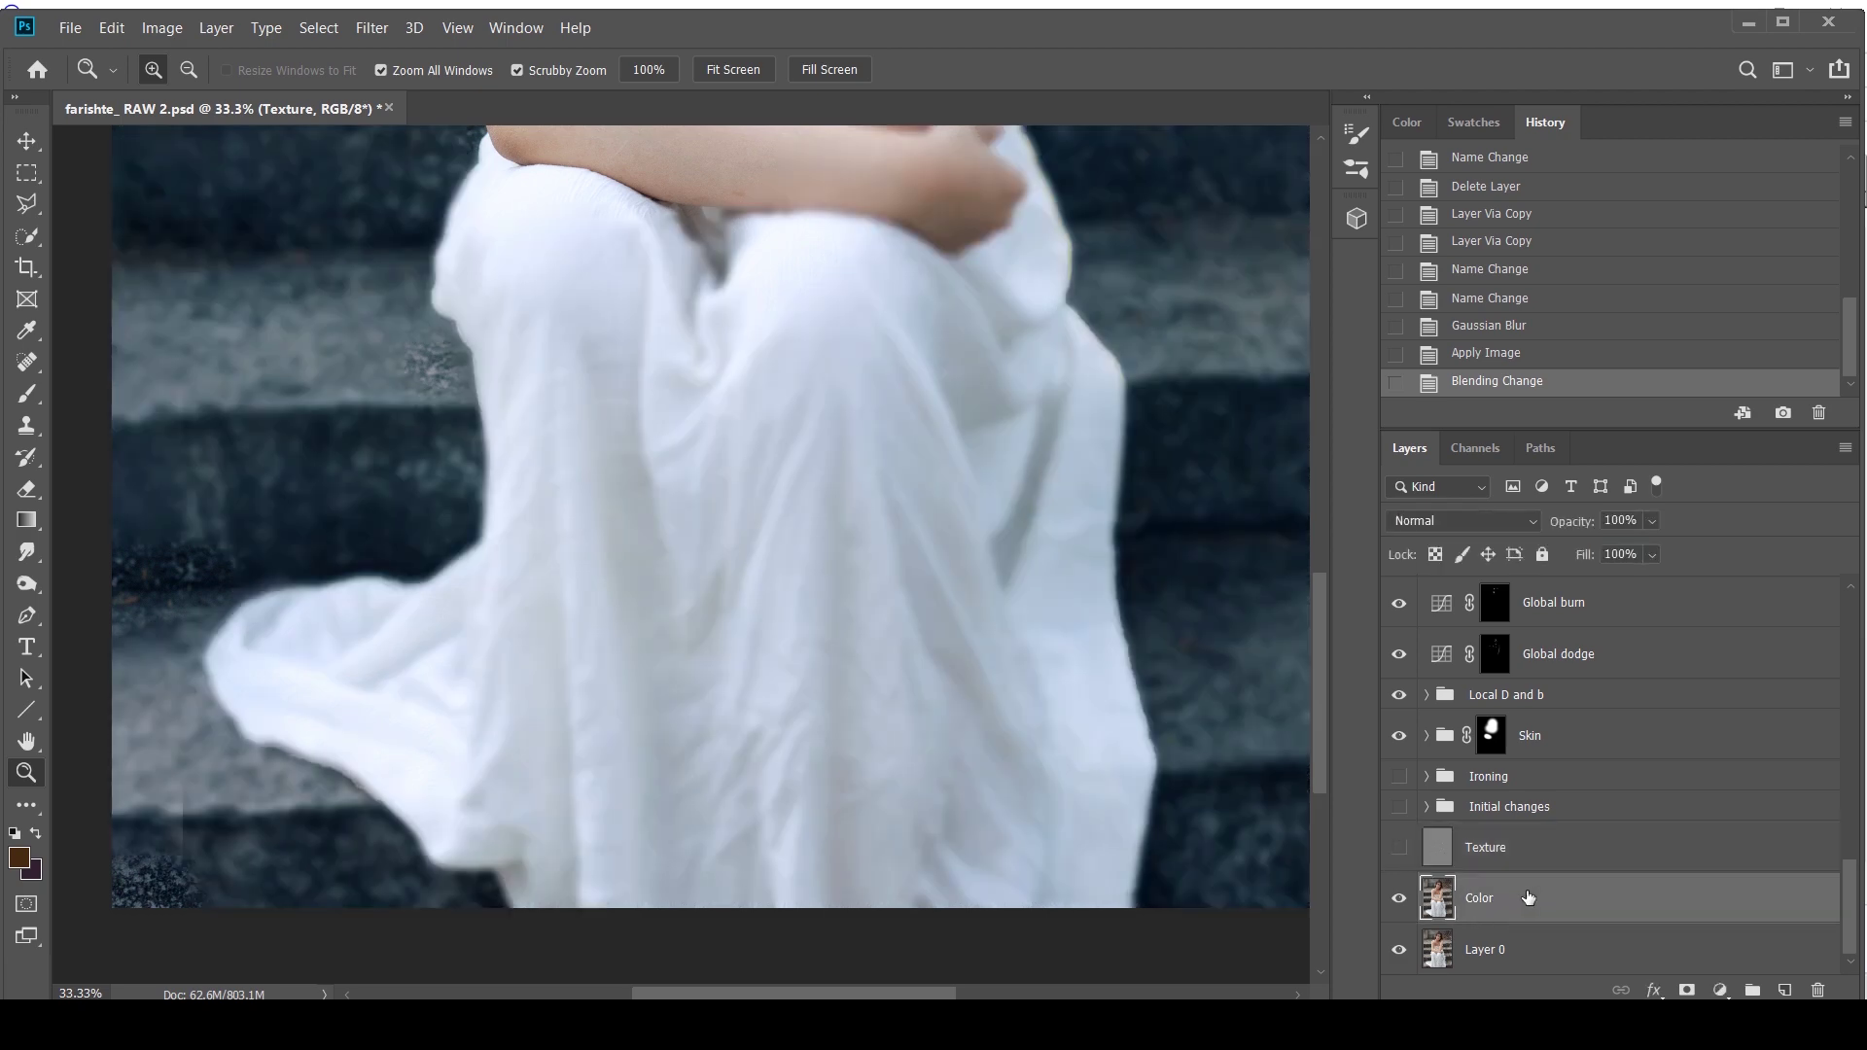
click(1400, 848)
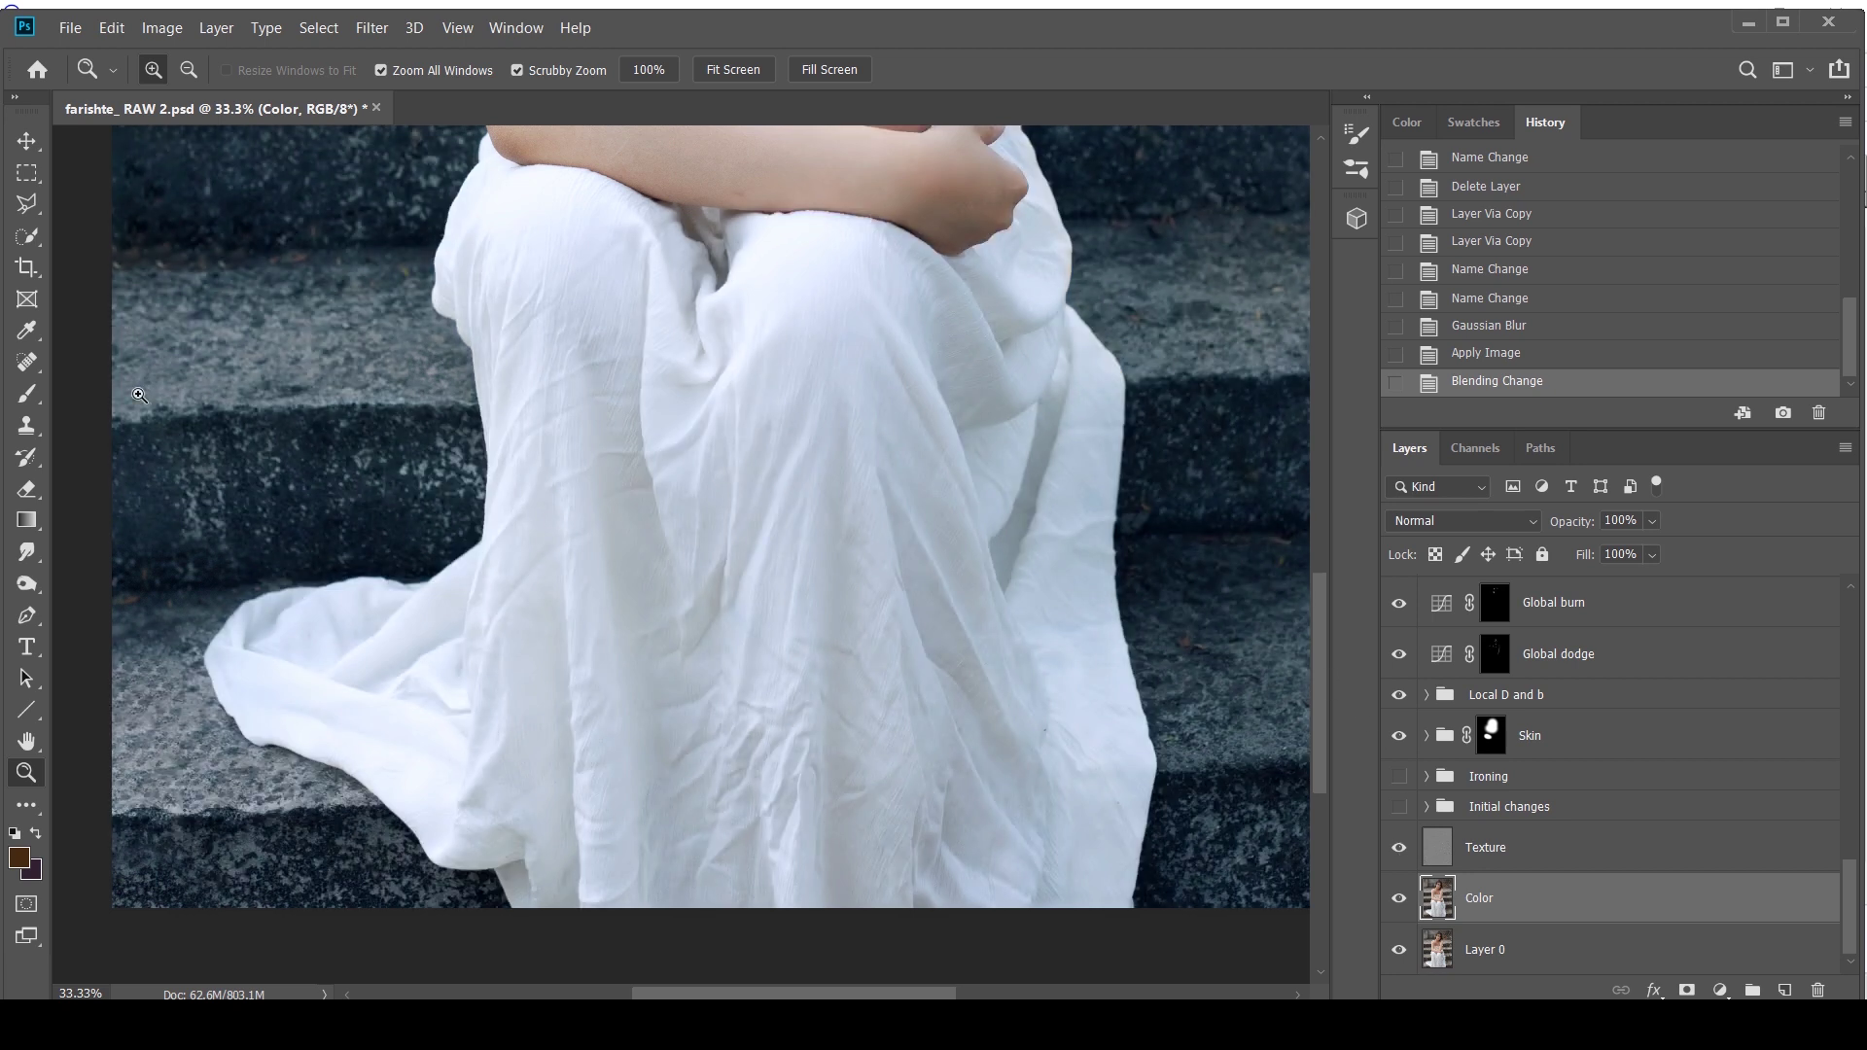
Select the Mixer Brush with Wet 10% and a 300-pixel brush size
click(27, 394)
right_click(32, 400)
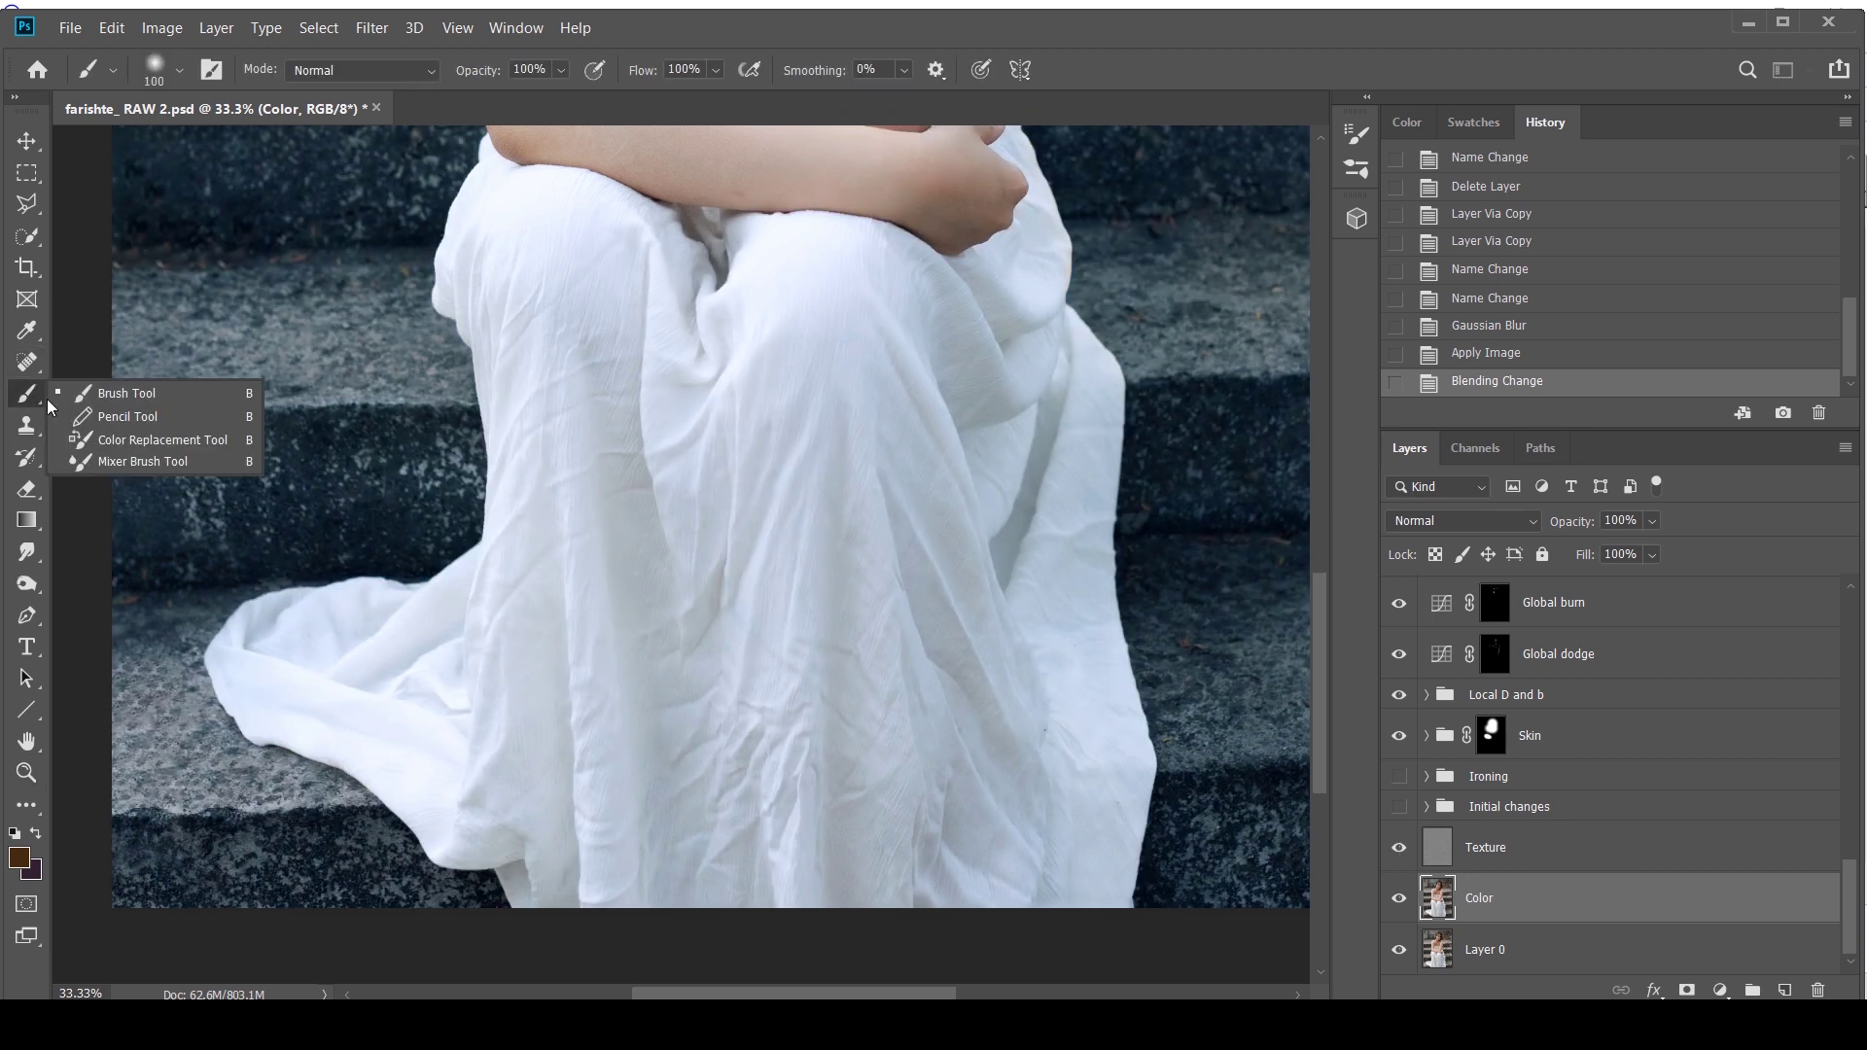
click(142, 462)
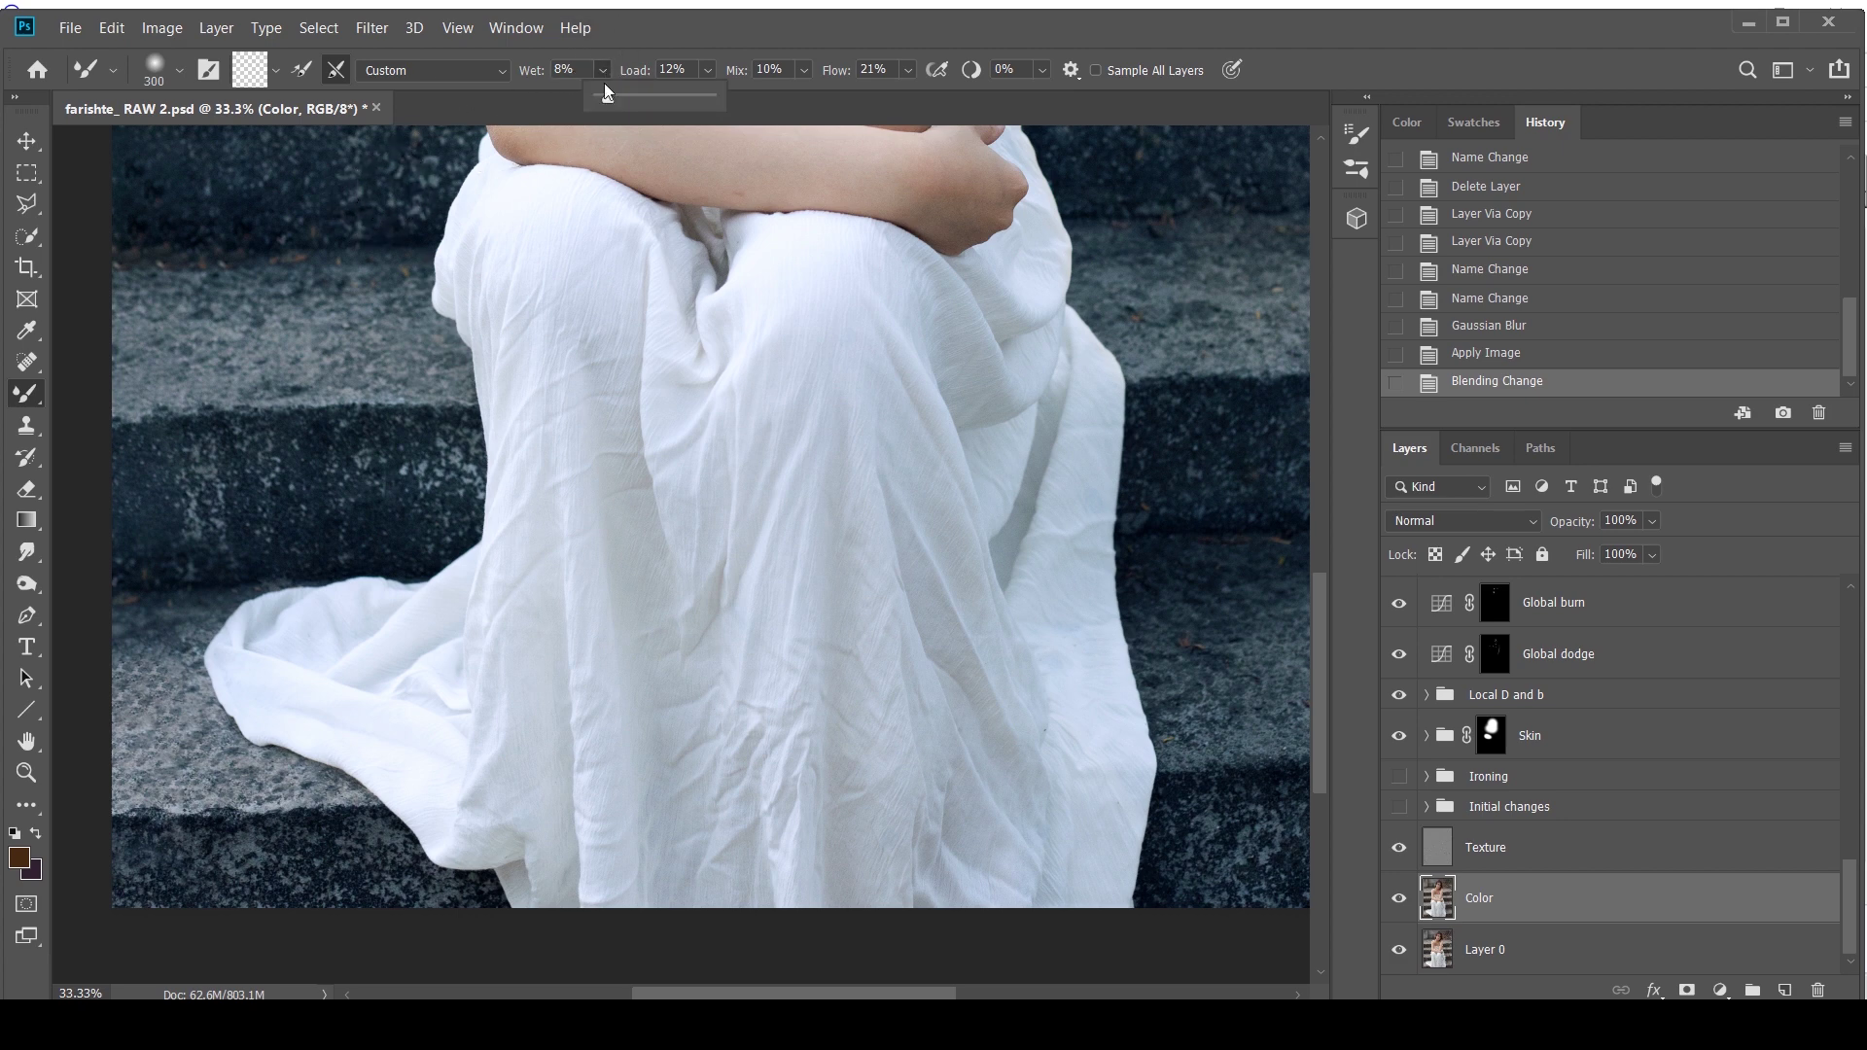
drag(610, 101, 611, 100)
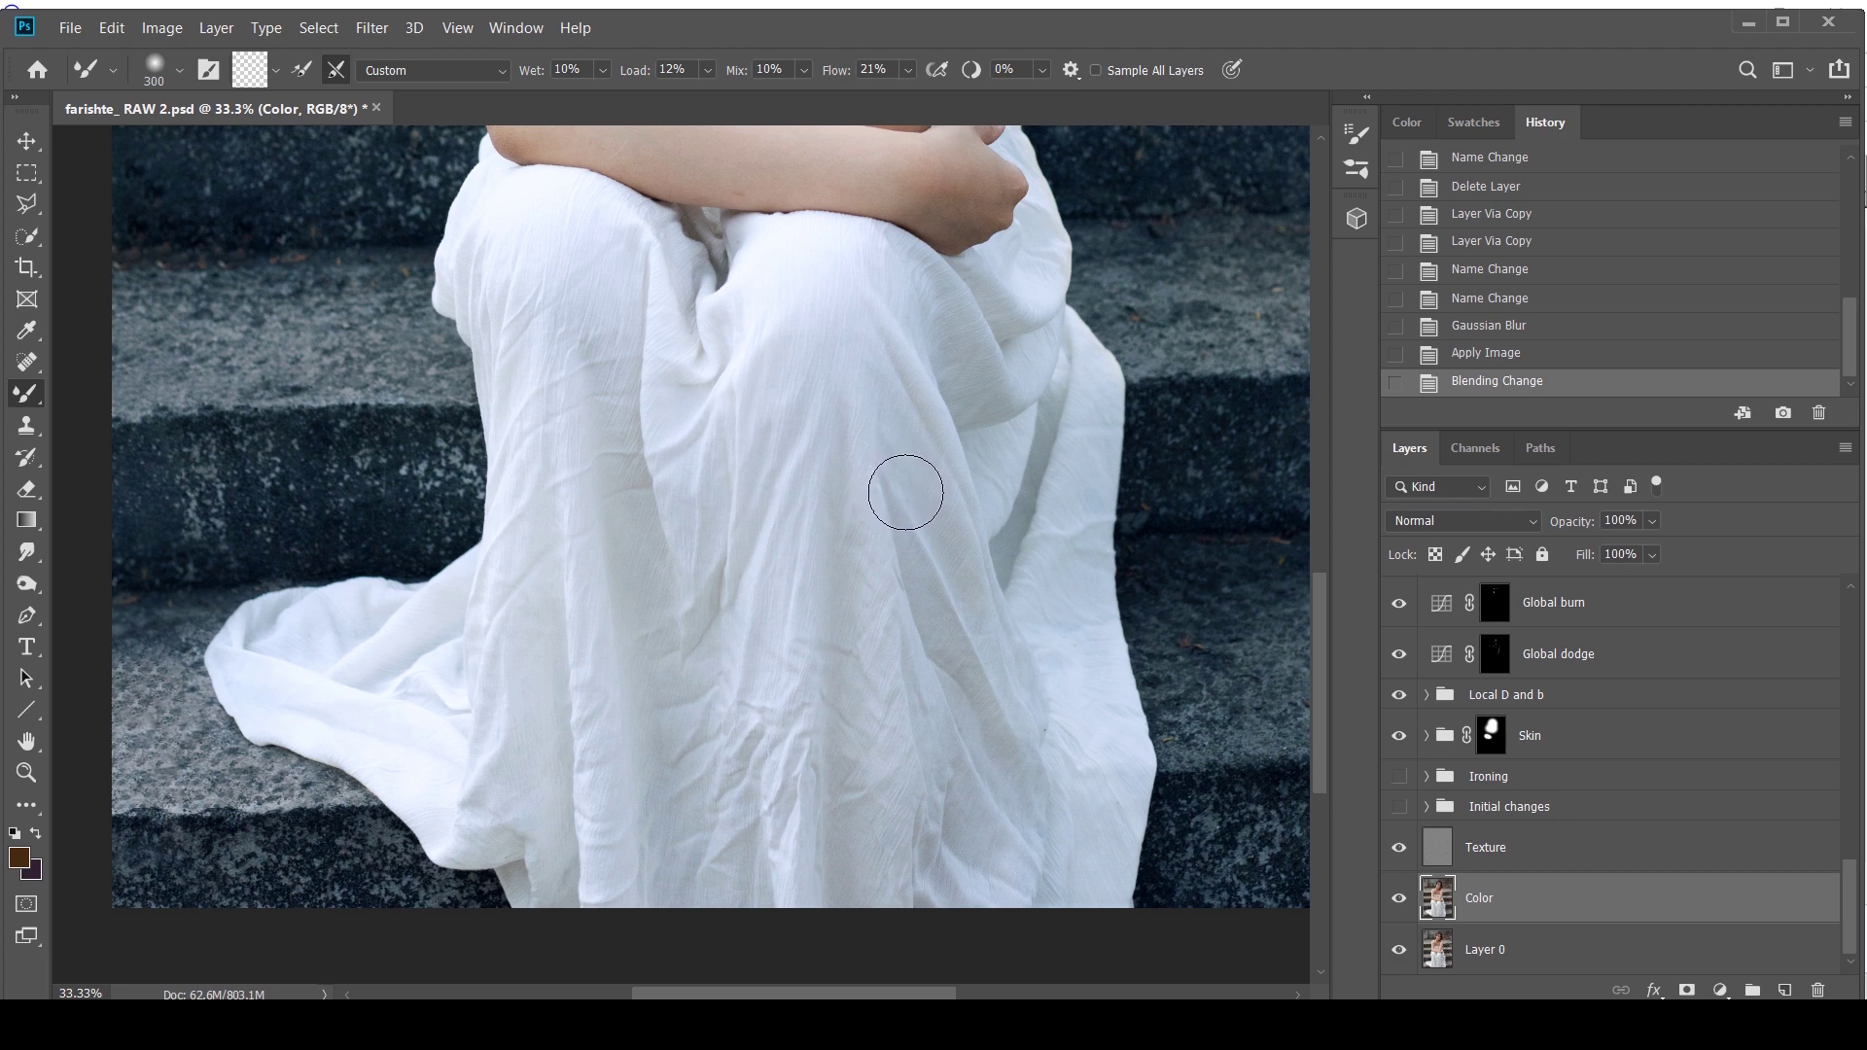
key(bracketright)
key(bracketleft)
Blend away the blotchy shading across the dress on the Color layer
mouse_move(763, 592)
mouse_down()
mouse_move(788, 651)
mouse_move(855, 661)
mouse_up()
mouse_move(730, 660)
mouse_down()
mouse_move(663, 791)
mouse_move(853, 759)
mouse_up()
drag(792, 486, 804, 434)
drag(791, 550, 600, 371)
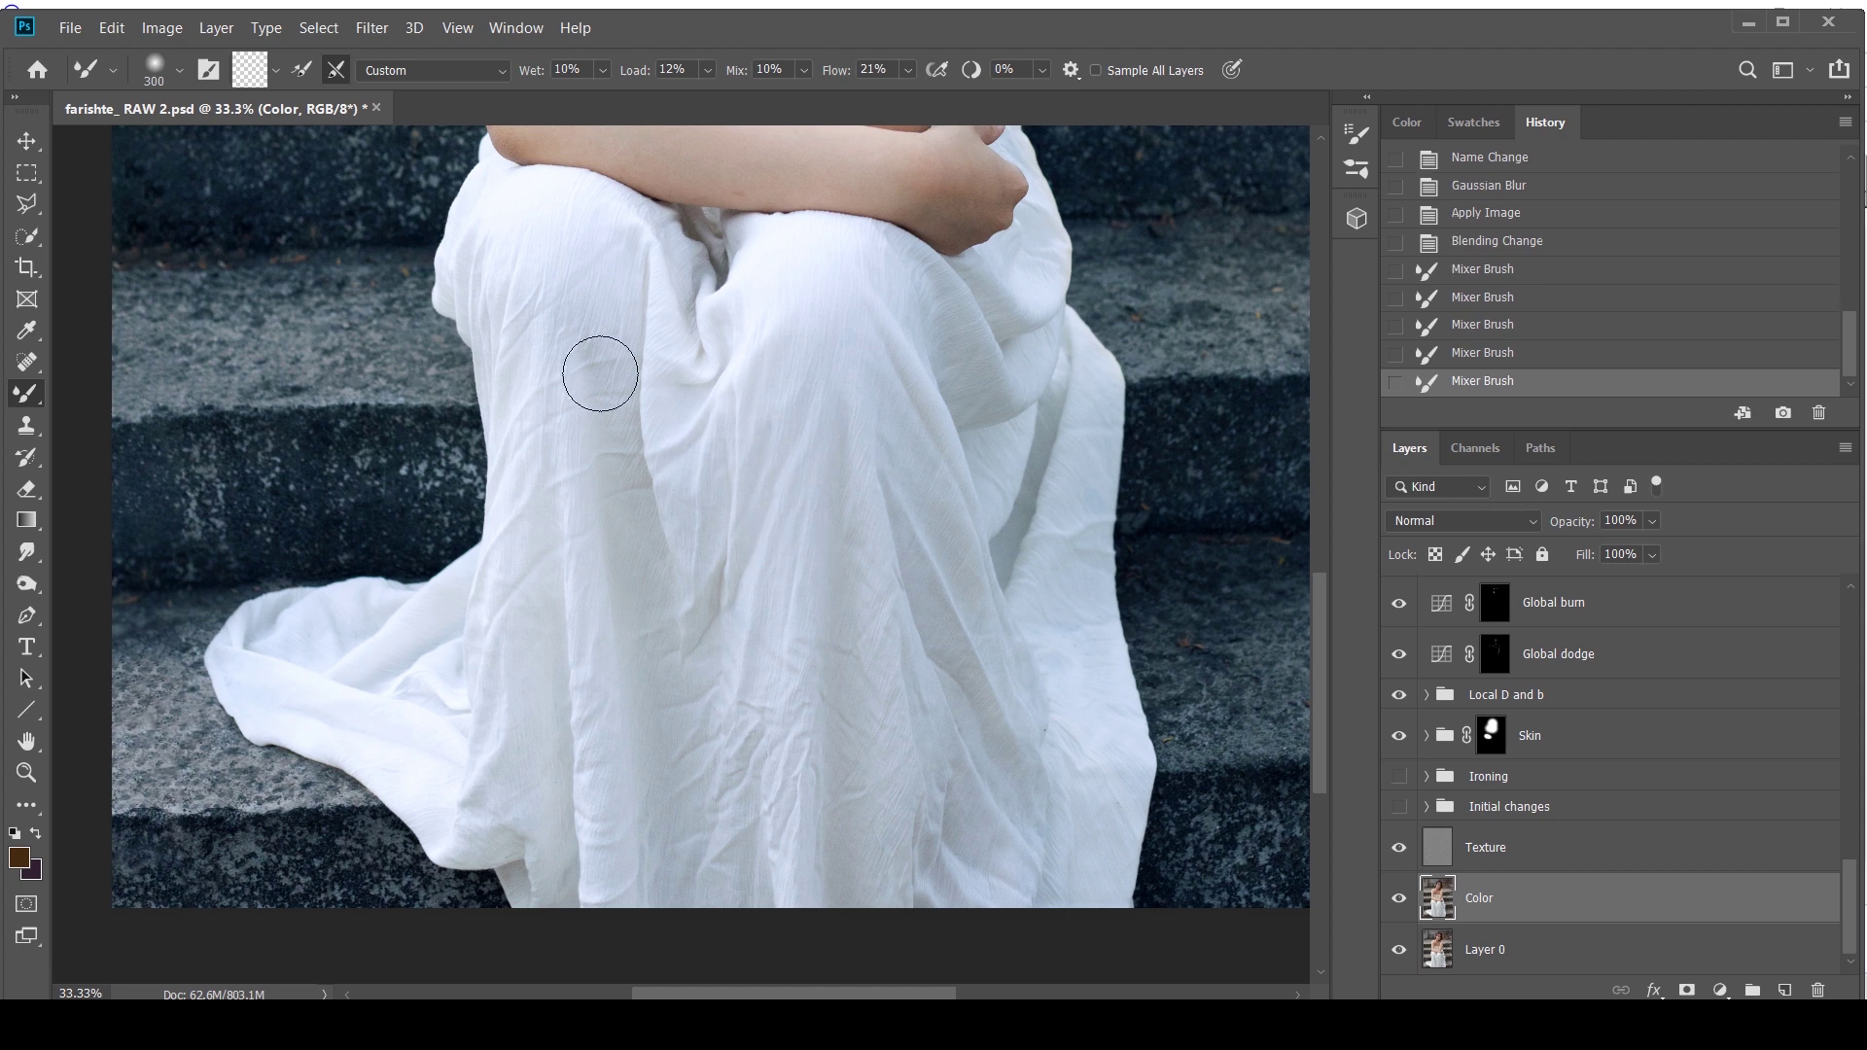
mouse_move(614, 474)
mouse_down()
mouse_move(542, 525)
mouse_move(804, 742)
mouse_up()
click(850, 821)
click(856, 826)
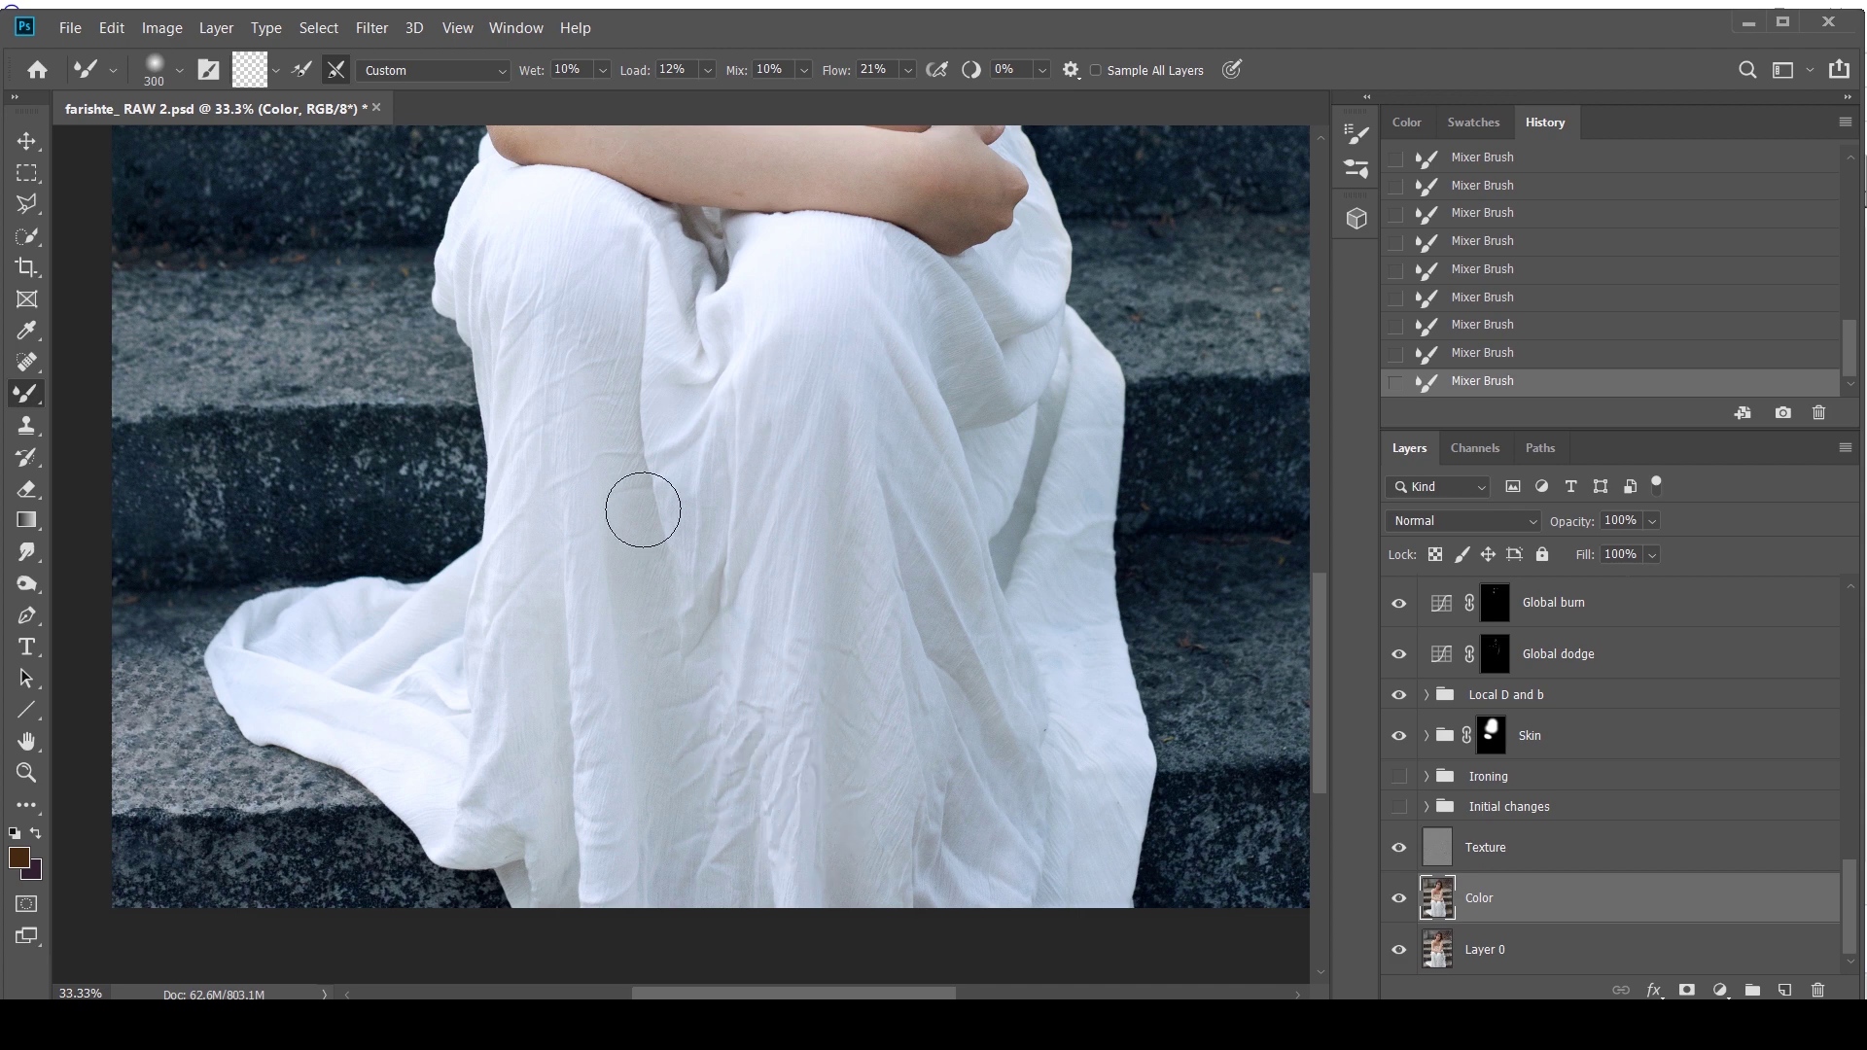
Select the Texture layer and the Clone Stamp, sampling from the current layer only
click(1501, 853)
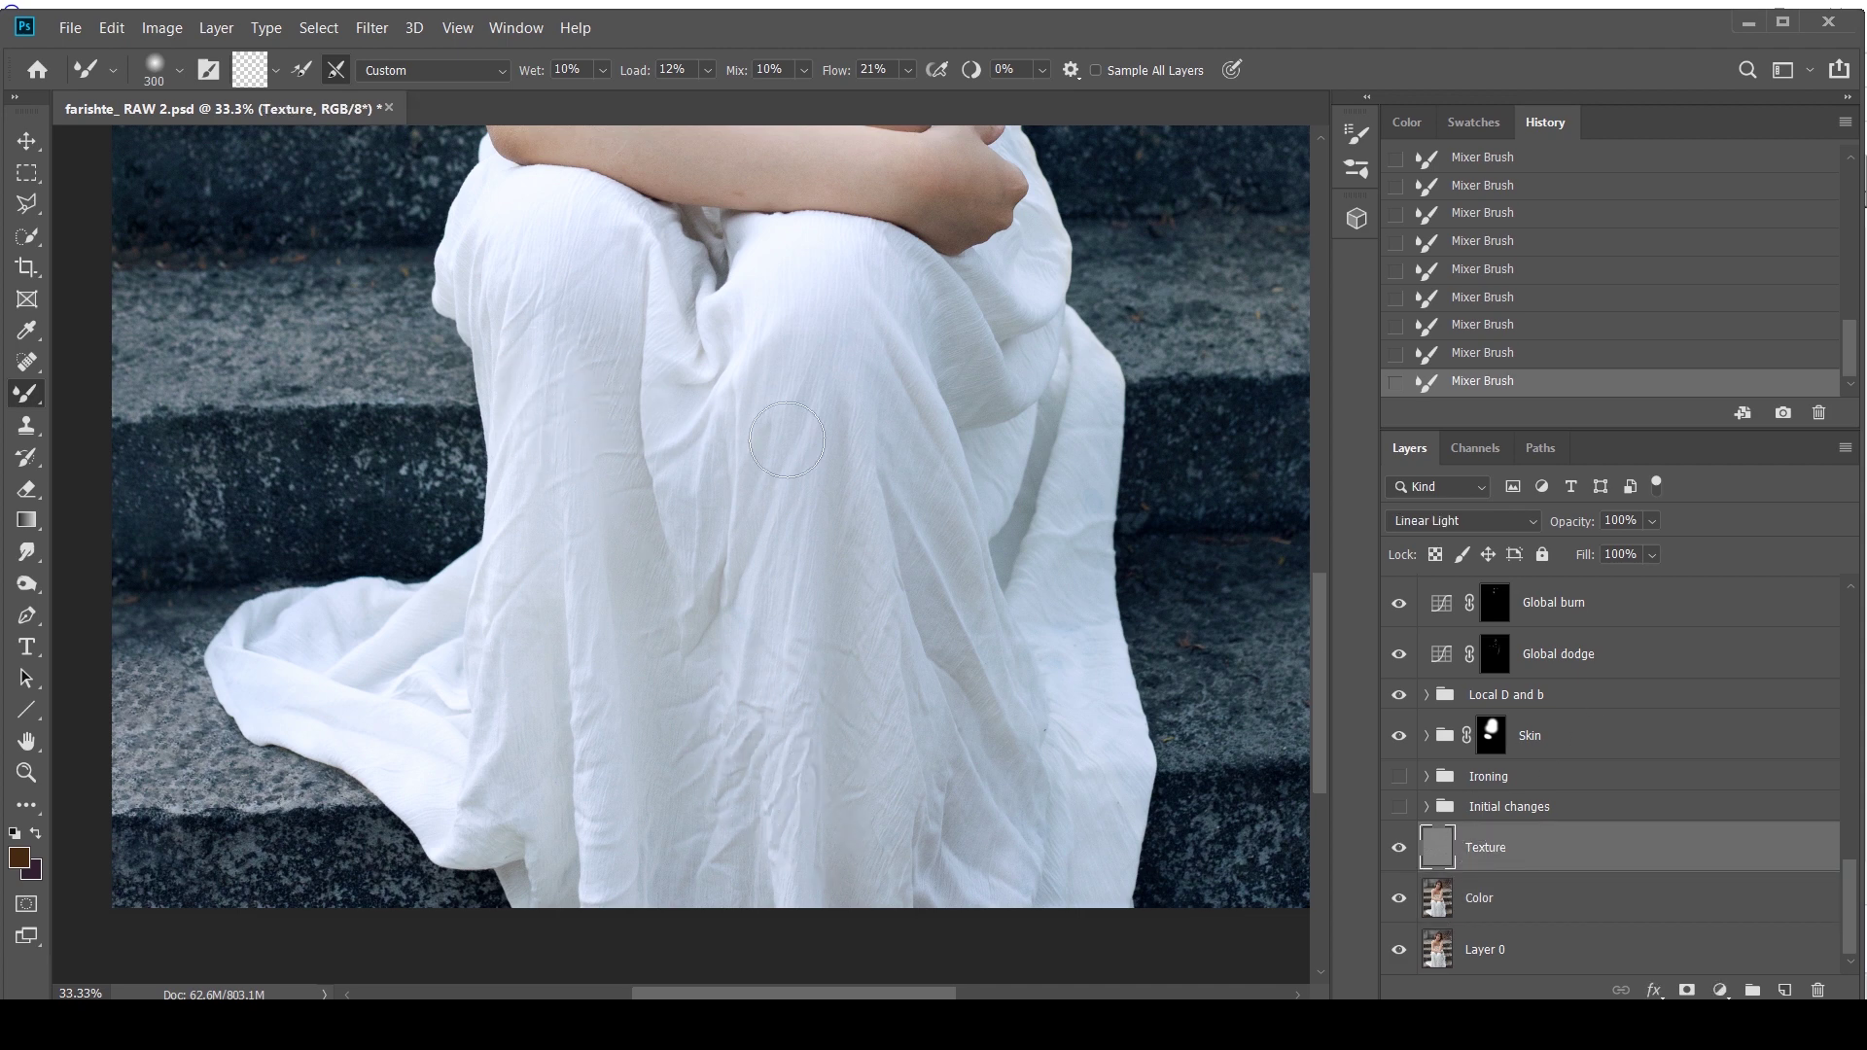
click(29, 425)
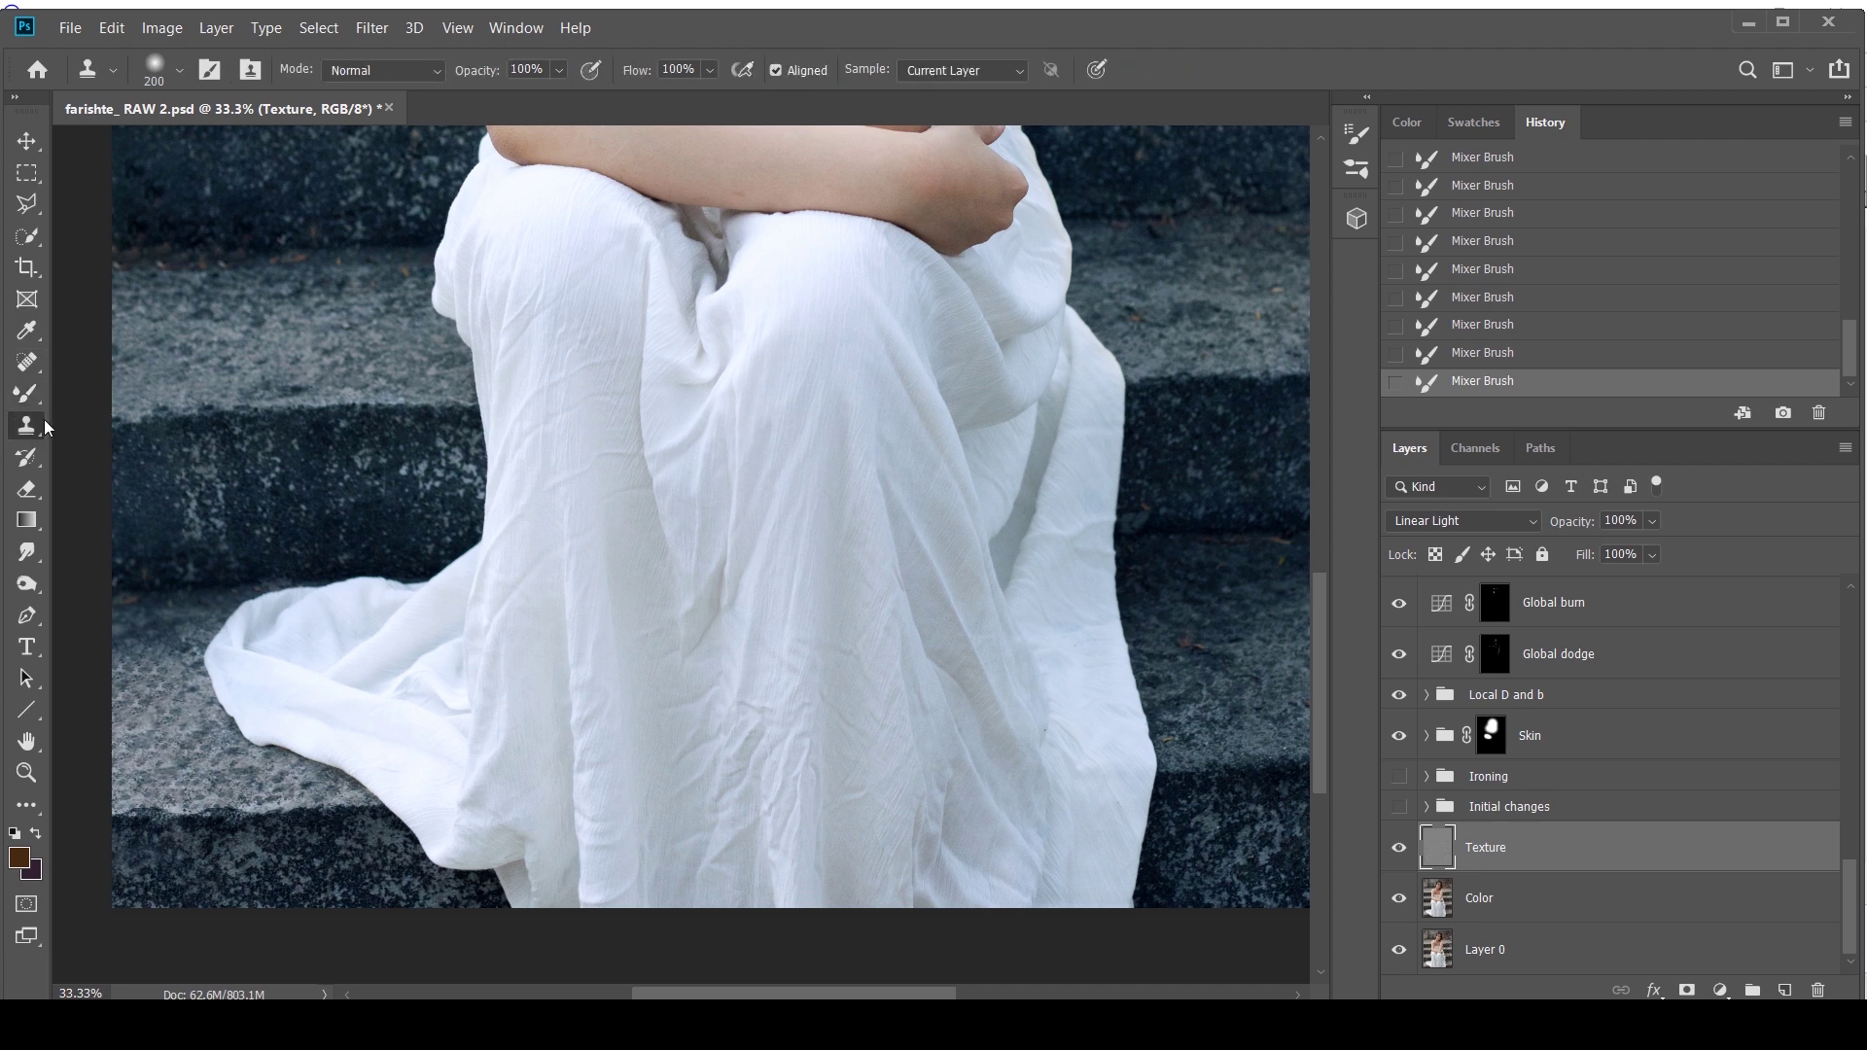
click(959, 70)
click(946, 69)
alt+click(1401, 847)
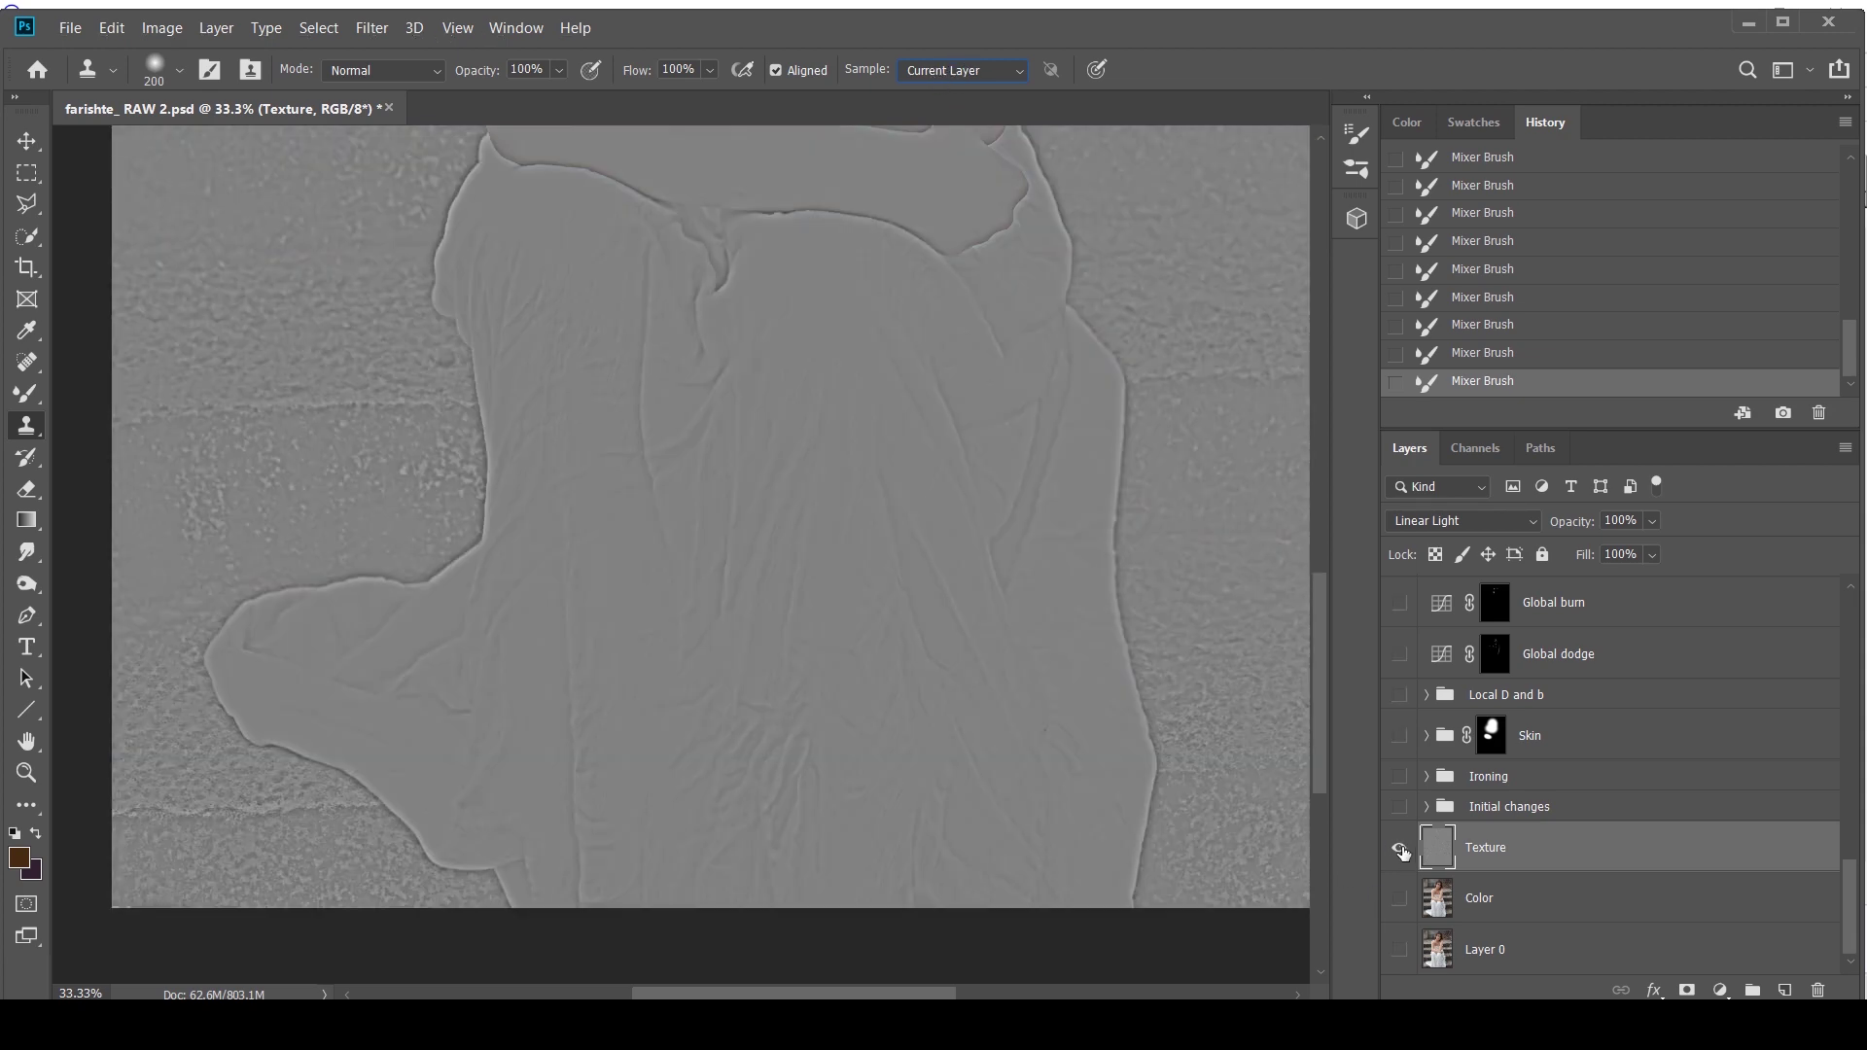
alt+click(1401, 847)
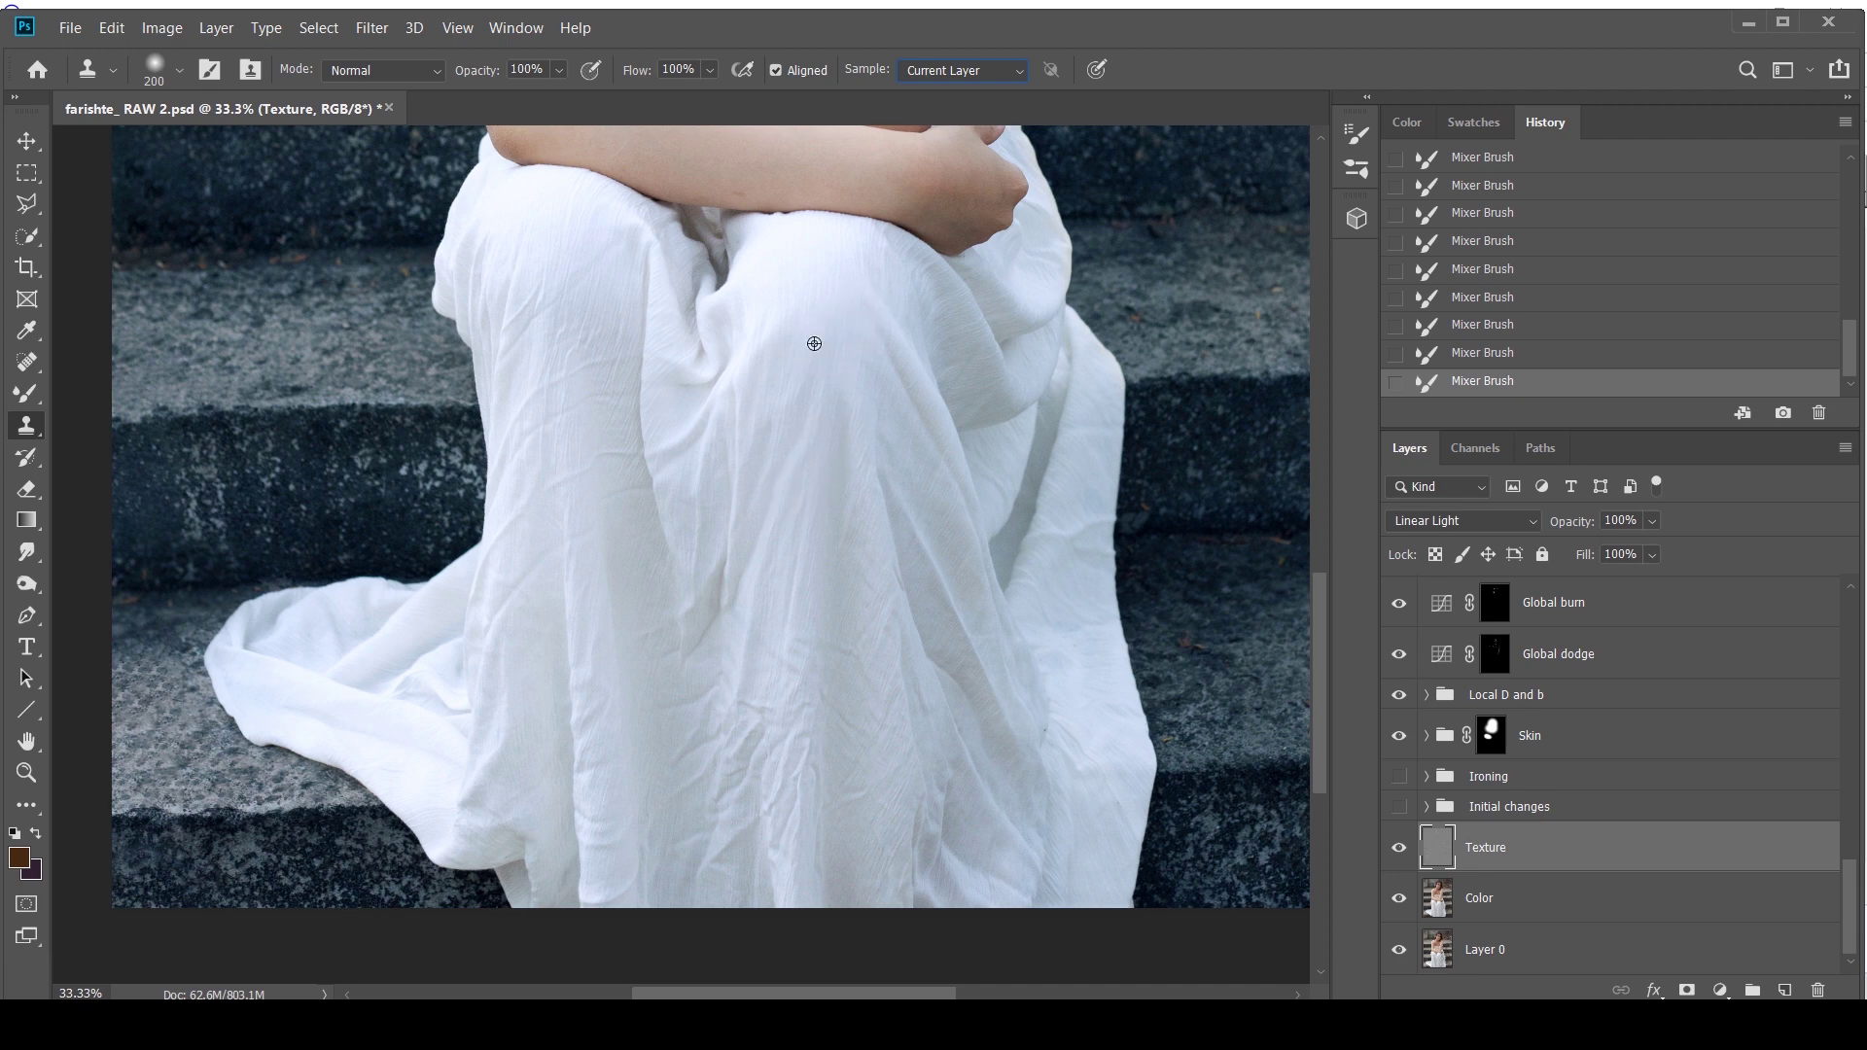
Clone clean fabric over creases near the knee, thigh and down the dress
drag(770, 695, 776, 817)
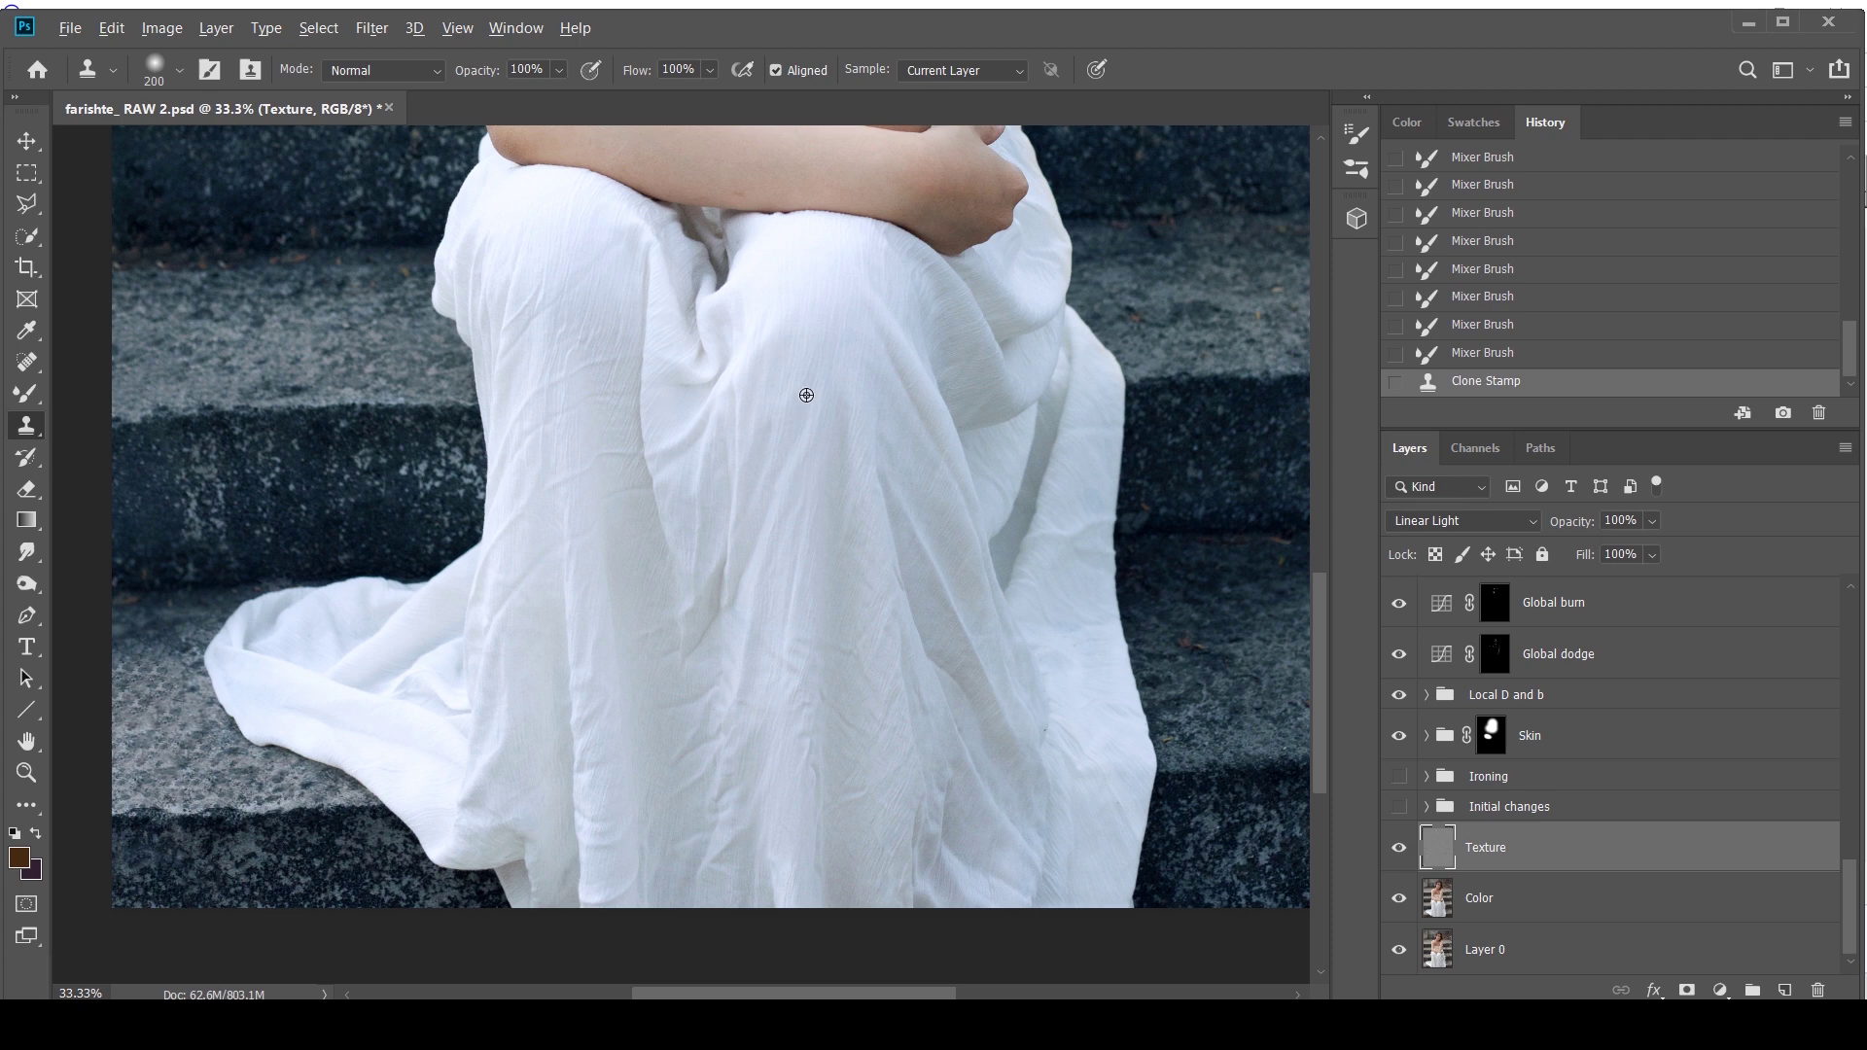
click(790, 445)
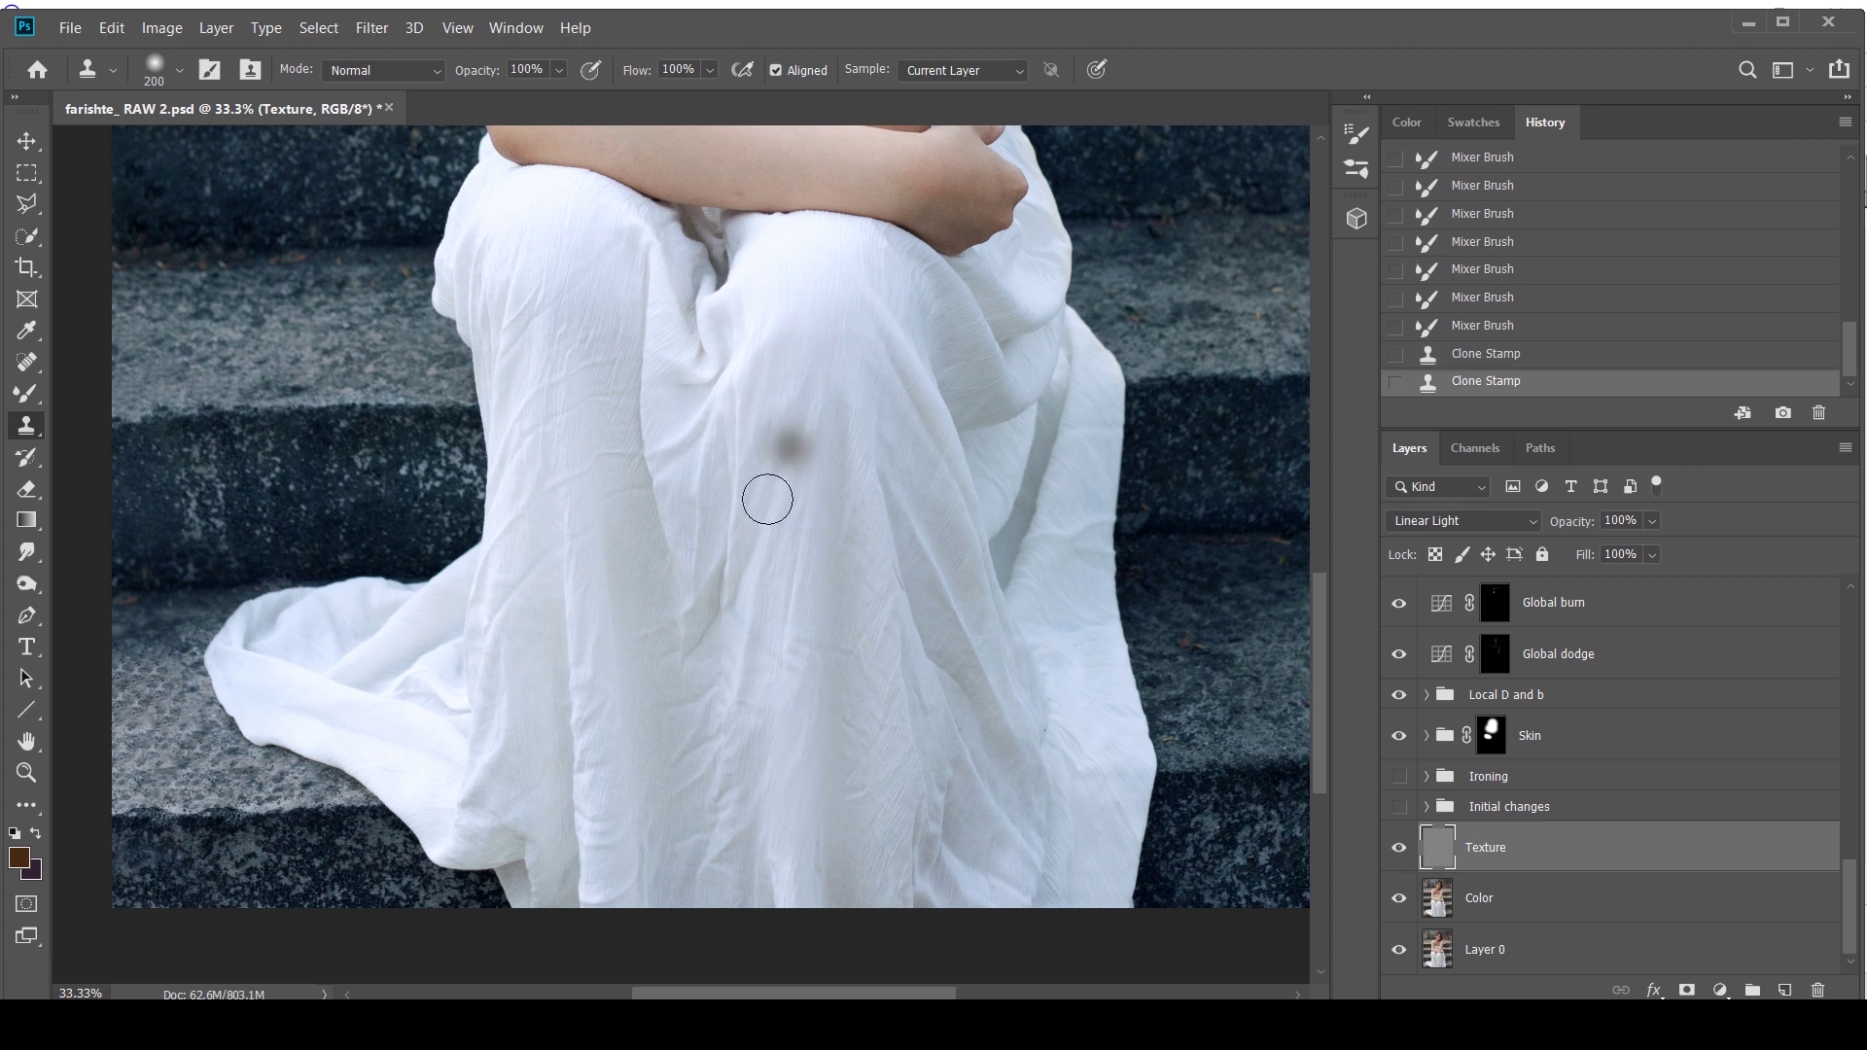
alt+click(808, 354)
drag(720, 323, 765, 350)
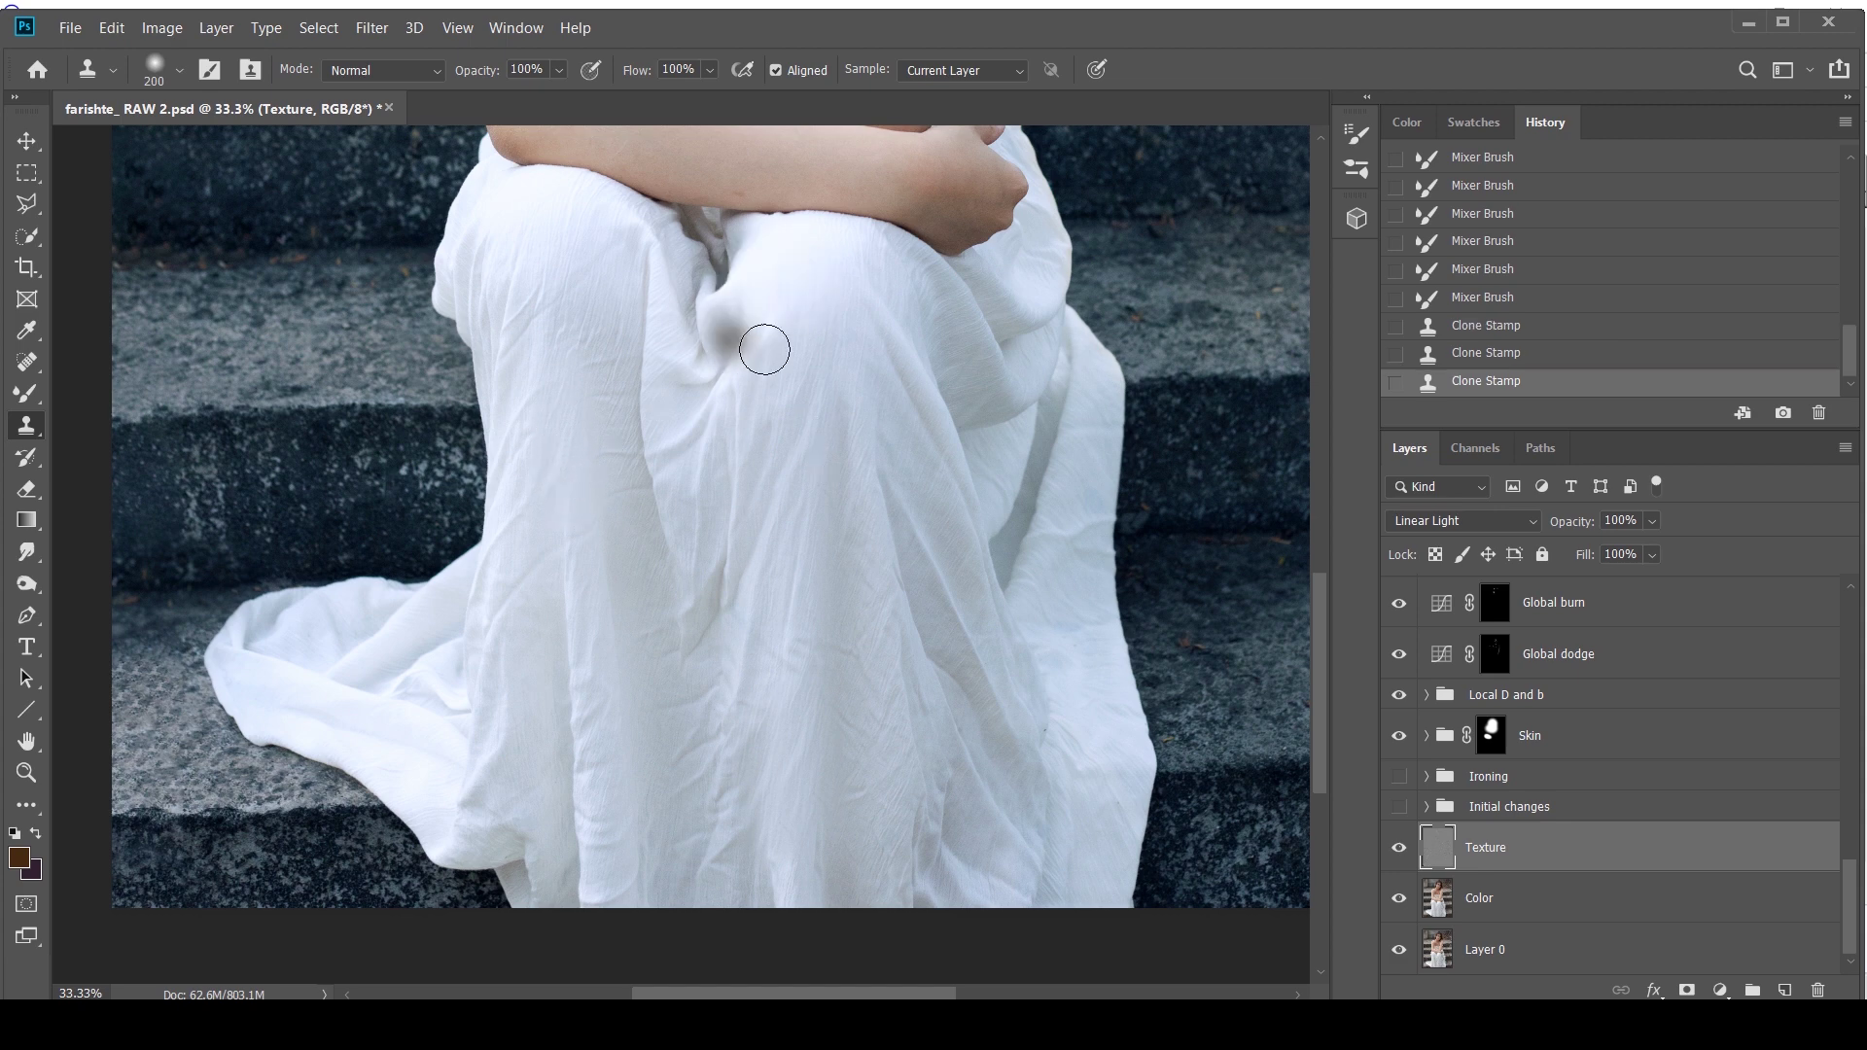
alt+click(804, 388)
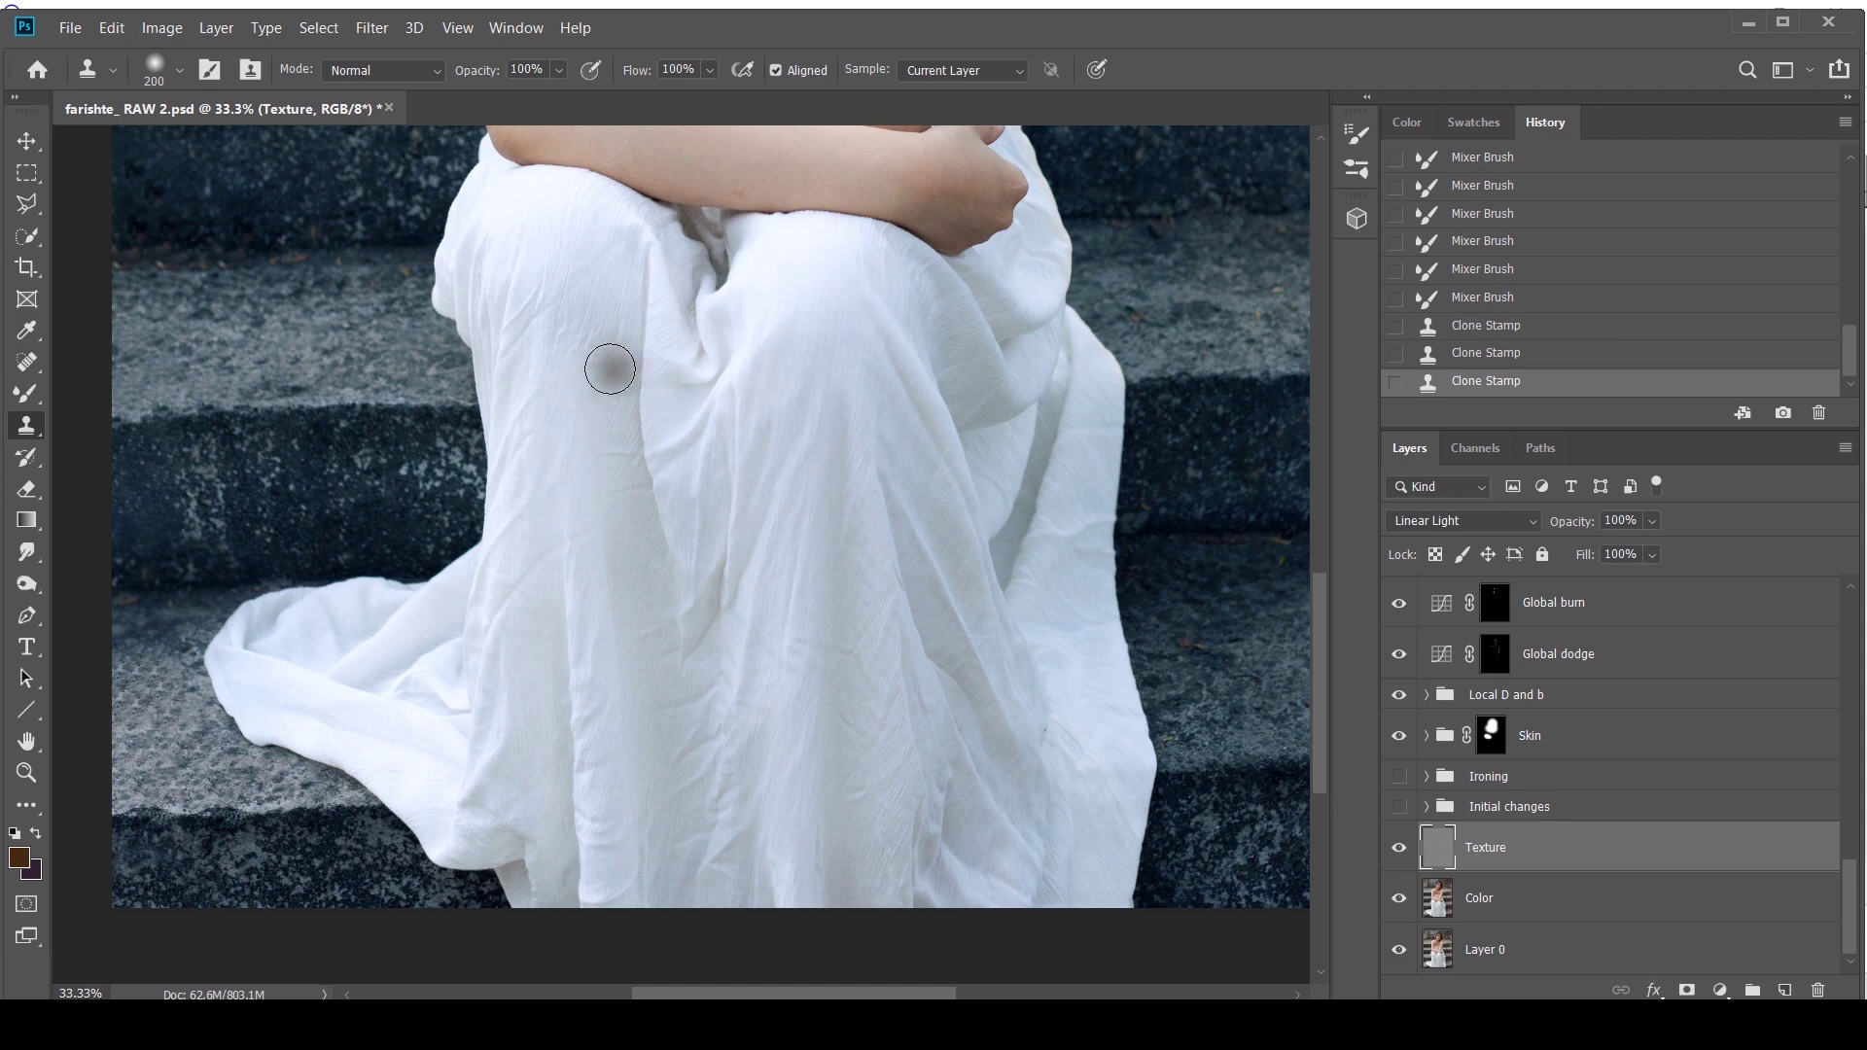
click(617, 507)
alt+click(804, 363)
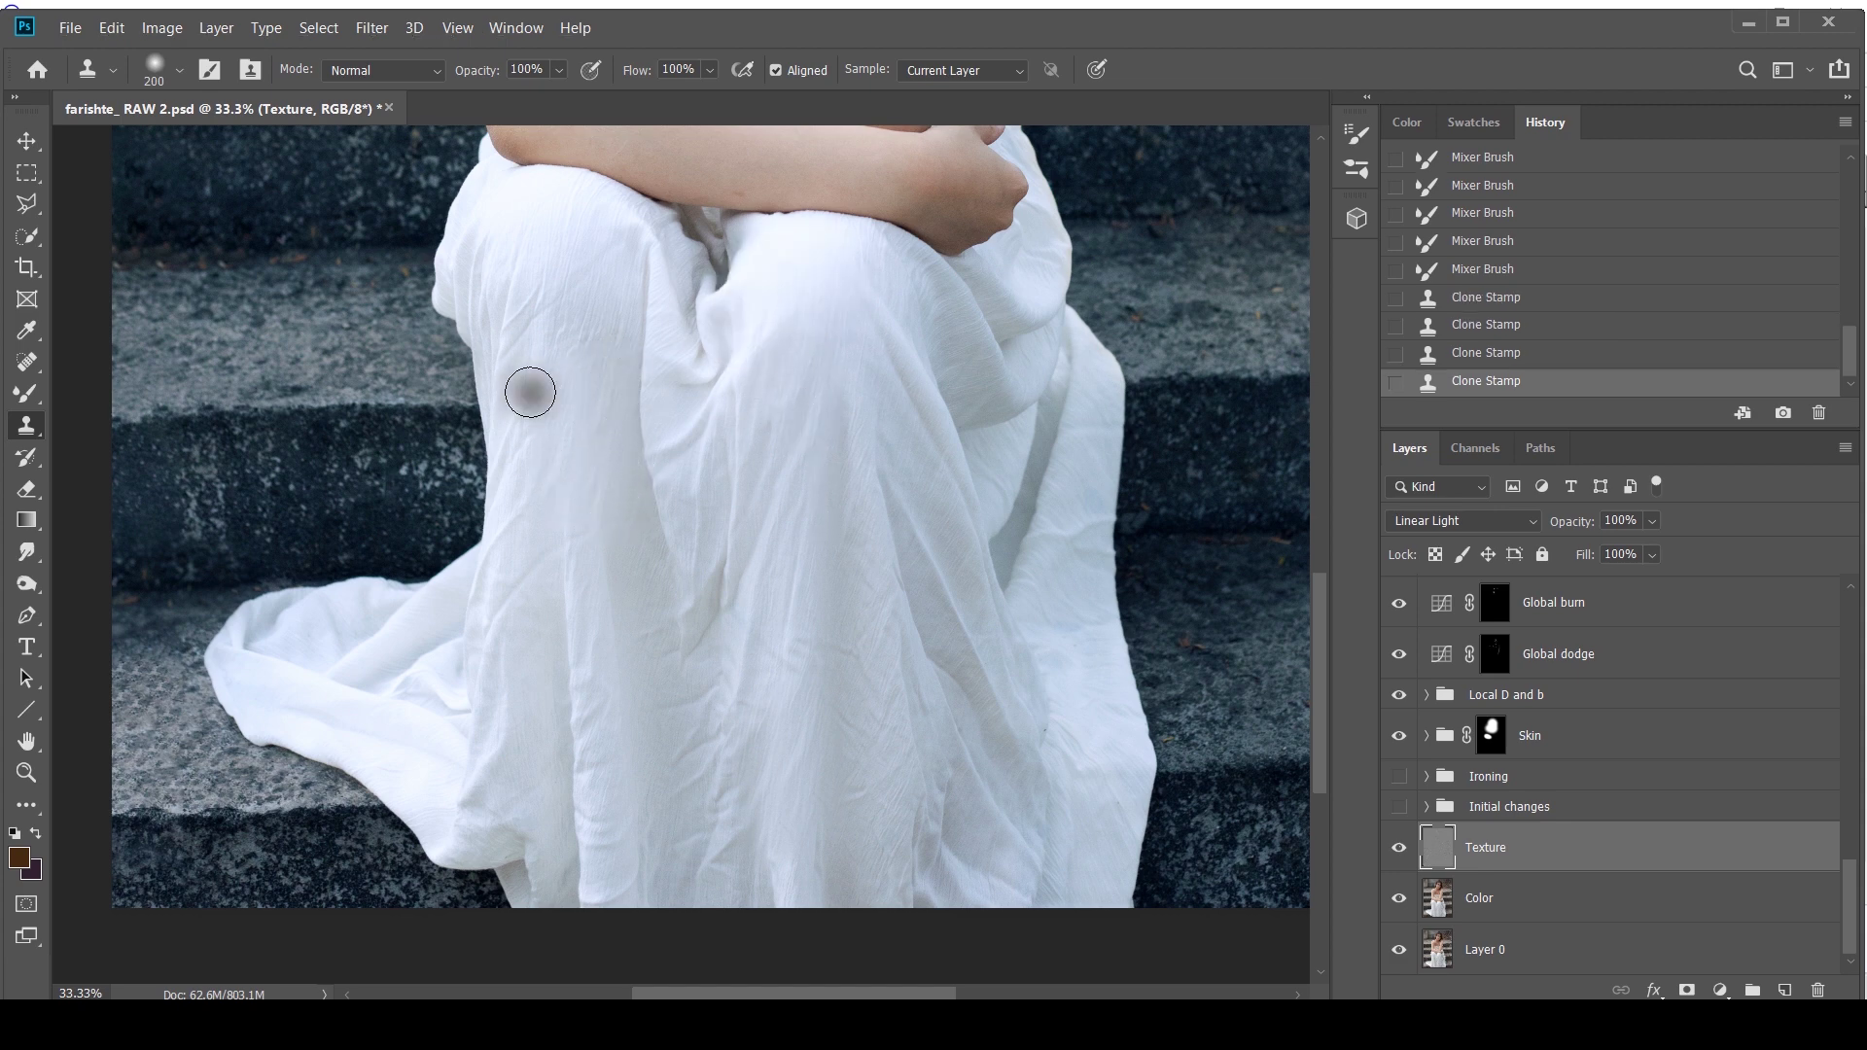
mouse_move(529, 390)
mouse_down()
mouse_move(531, 523)
mouse_move(560, 467)
mouse_move(586, 698)
mouse_up()
drag(604, 548, 617, 856)
drag(824, 559, 861, 851)
drag(720, 706, 724, 893)
Stamp out the remaining wrinkles on the lower dress, thigh, knee and right edge
alt+click(838, 522)
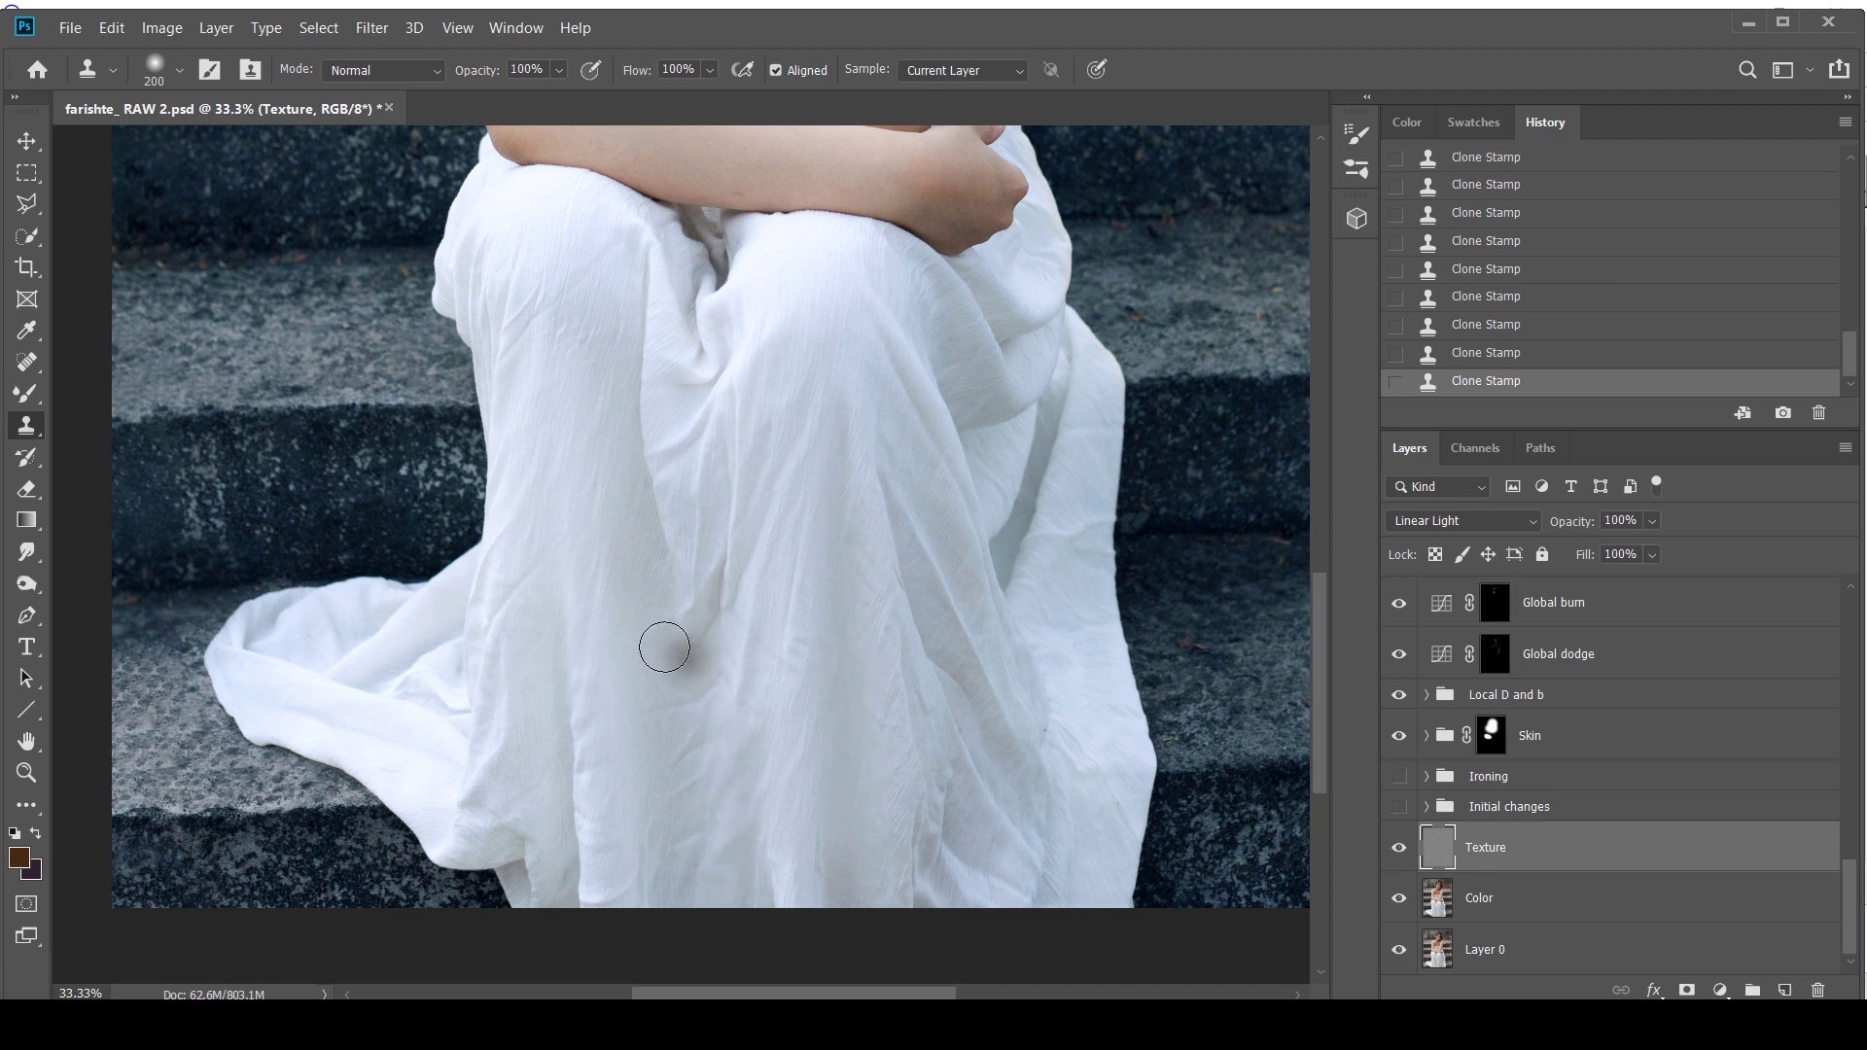
drag(659, 646, 688, 900)
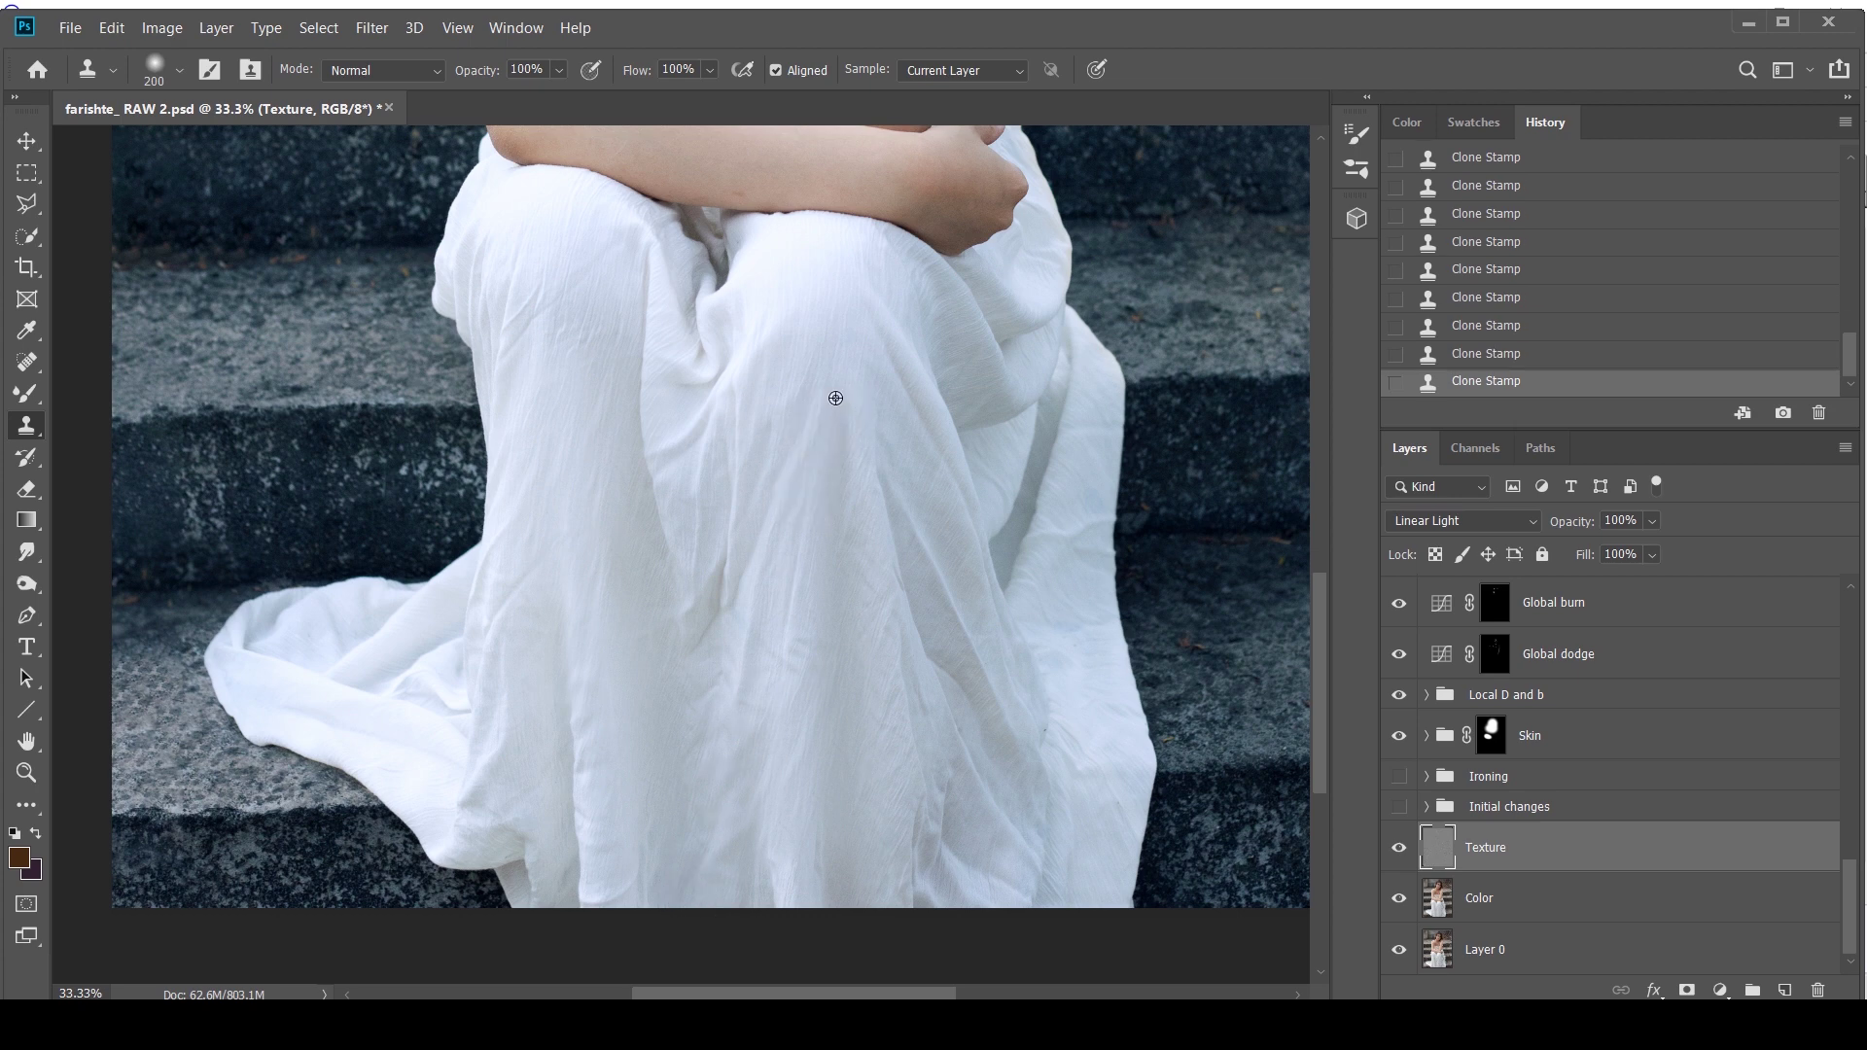
drag(808, 646, 817, 784)
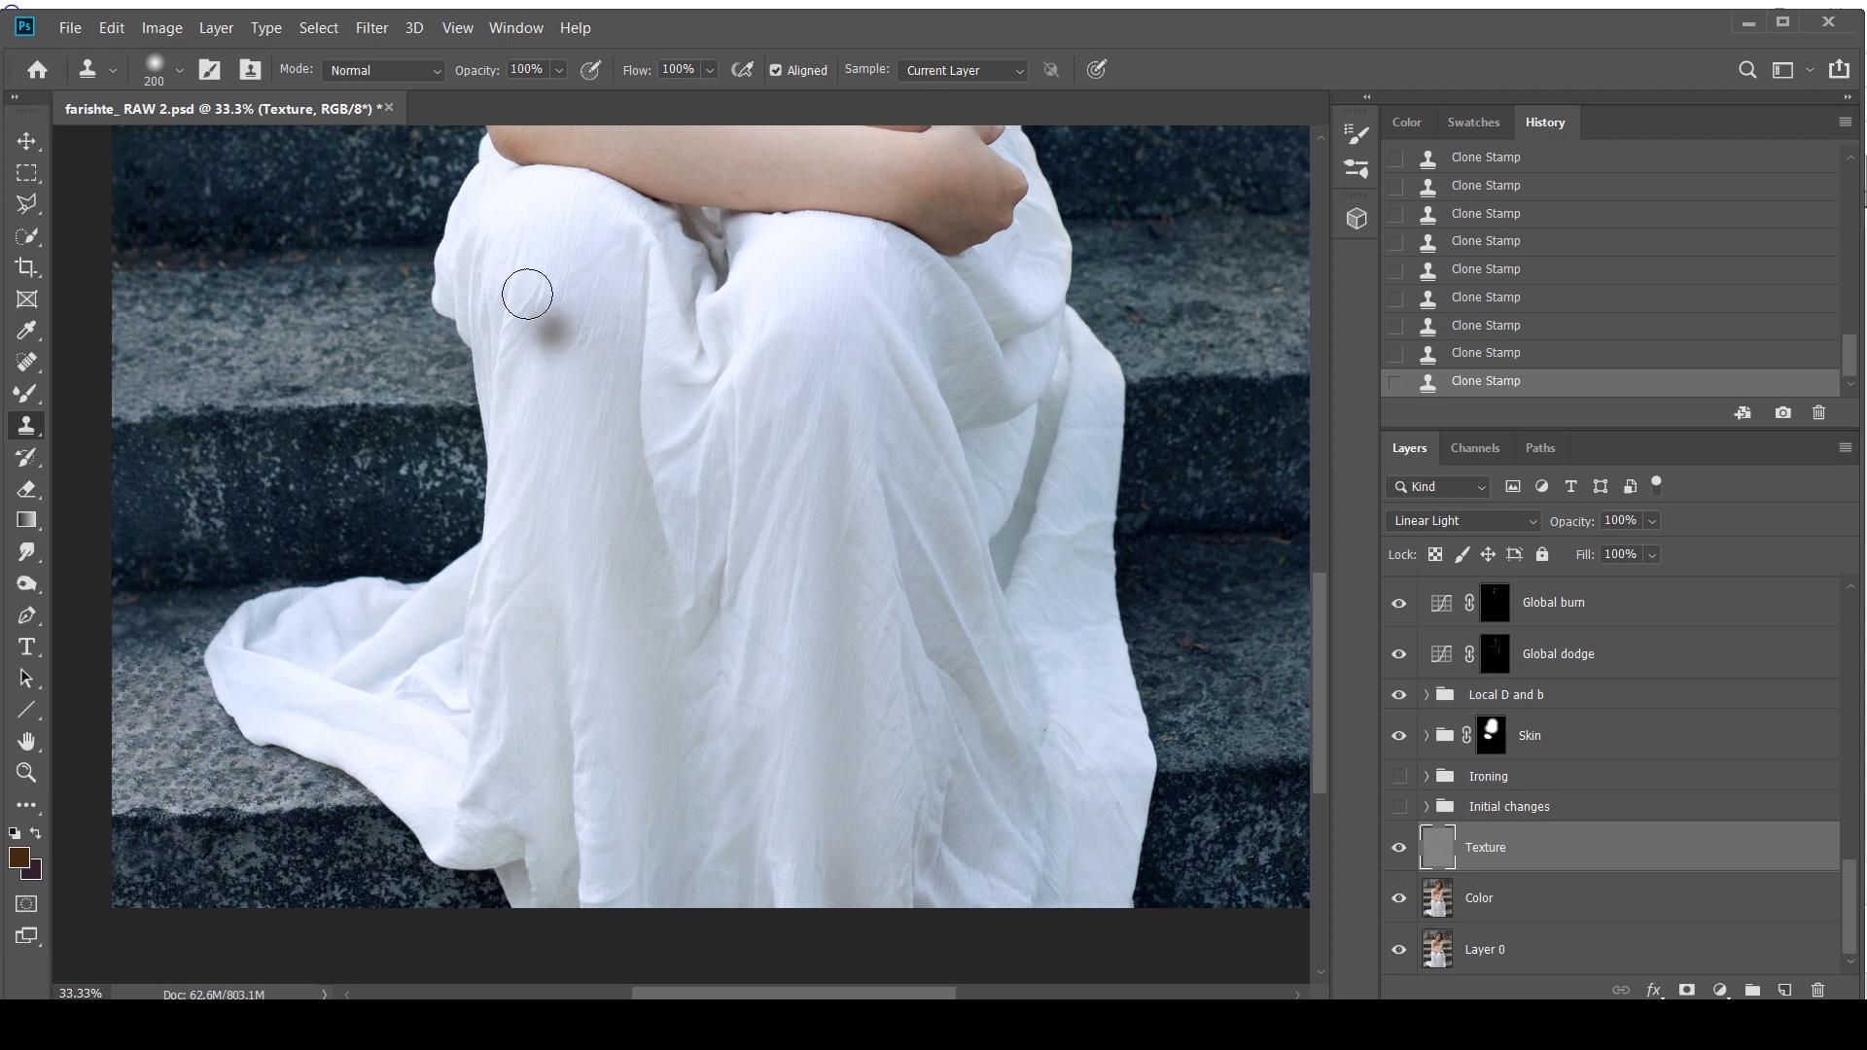
click(616, 280)
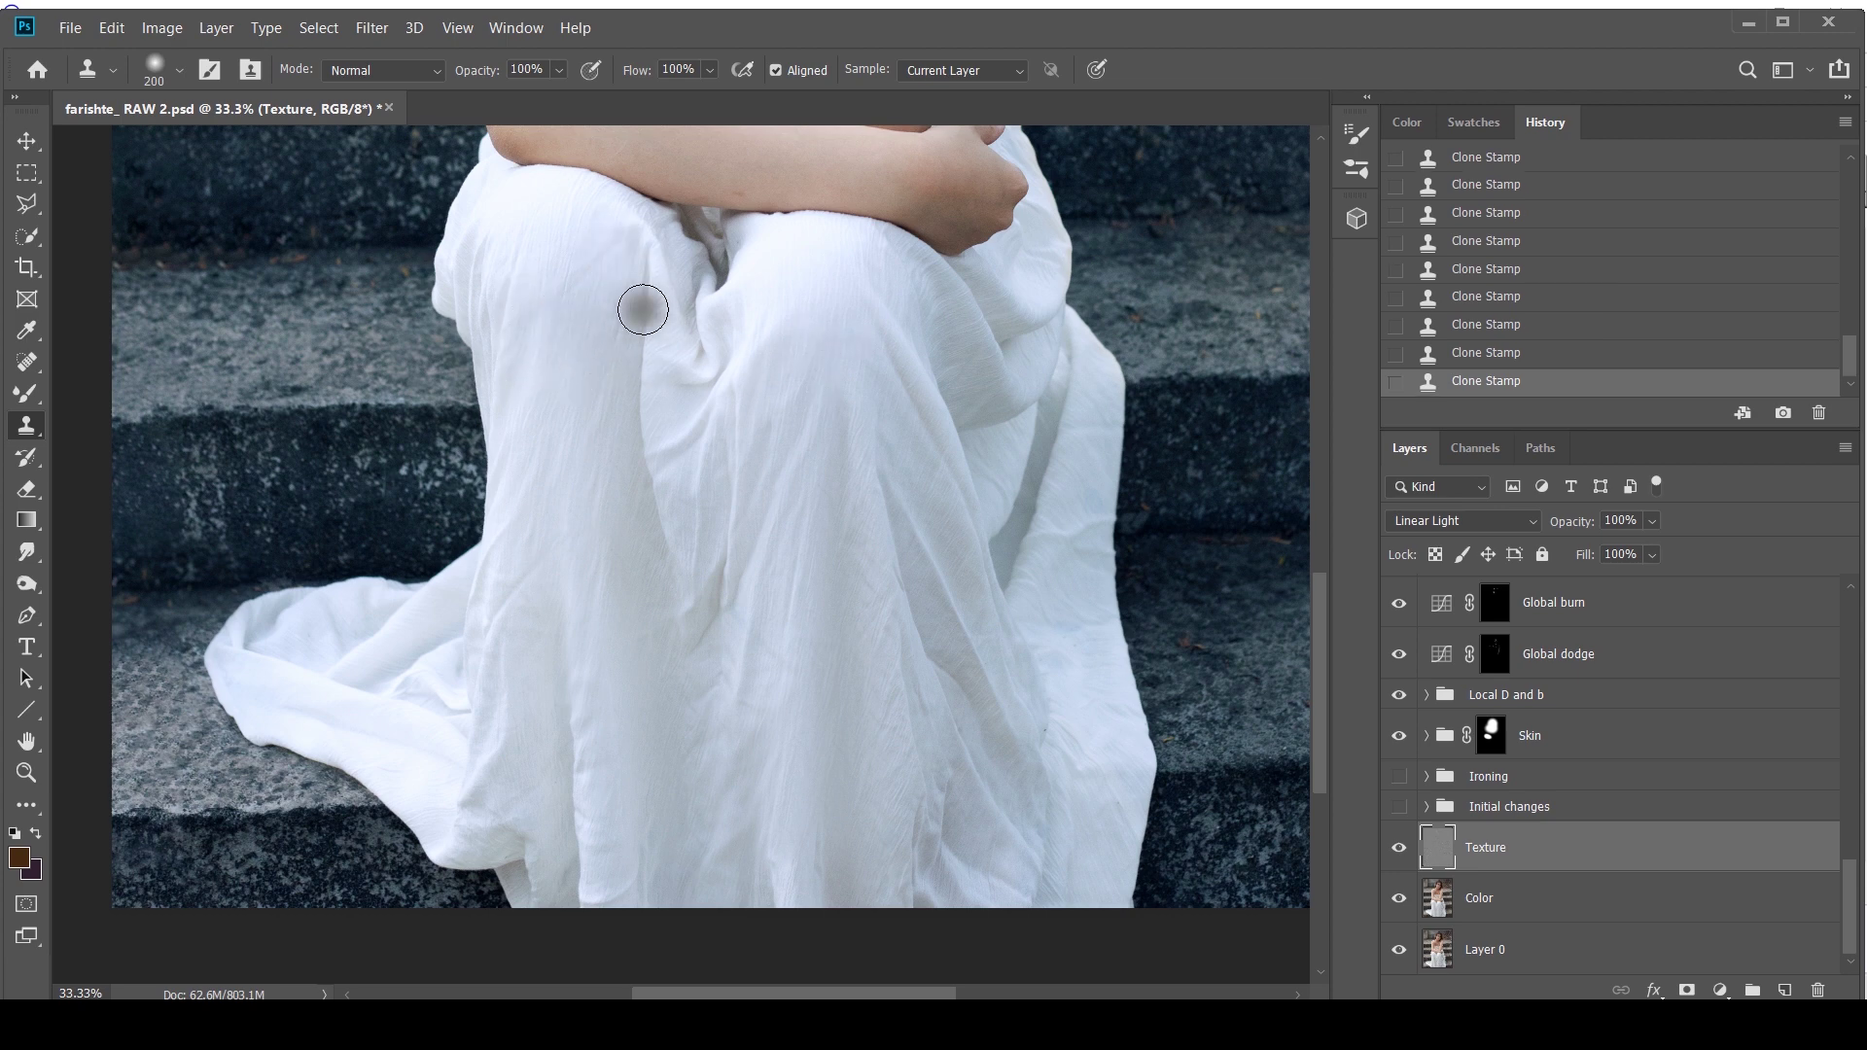
click(942, 554)
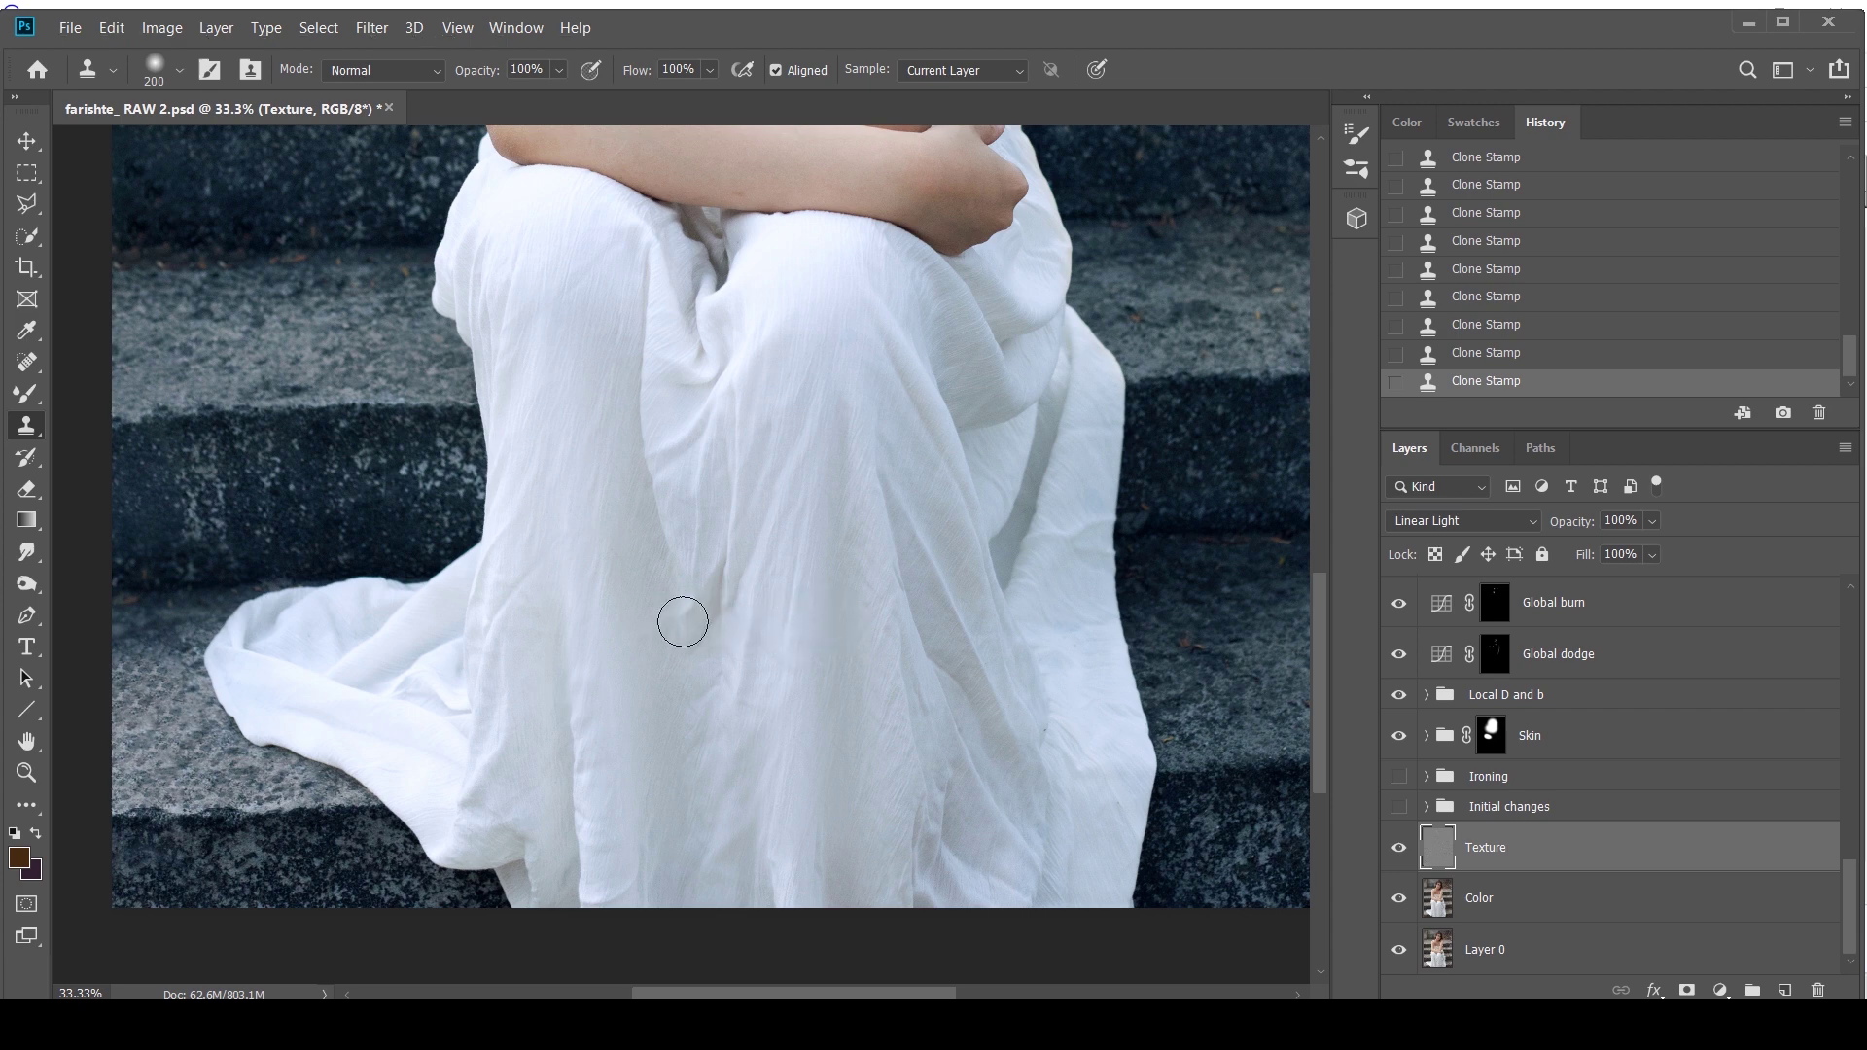
click(694, 832)
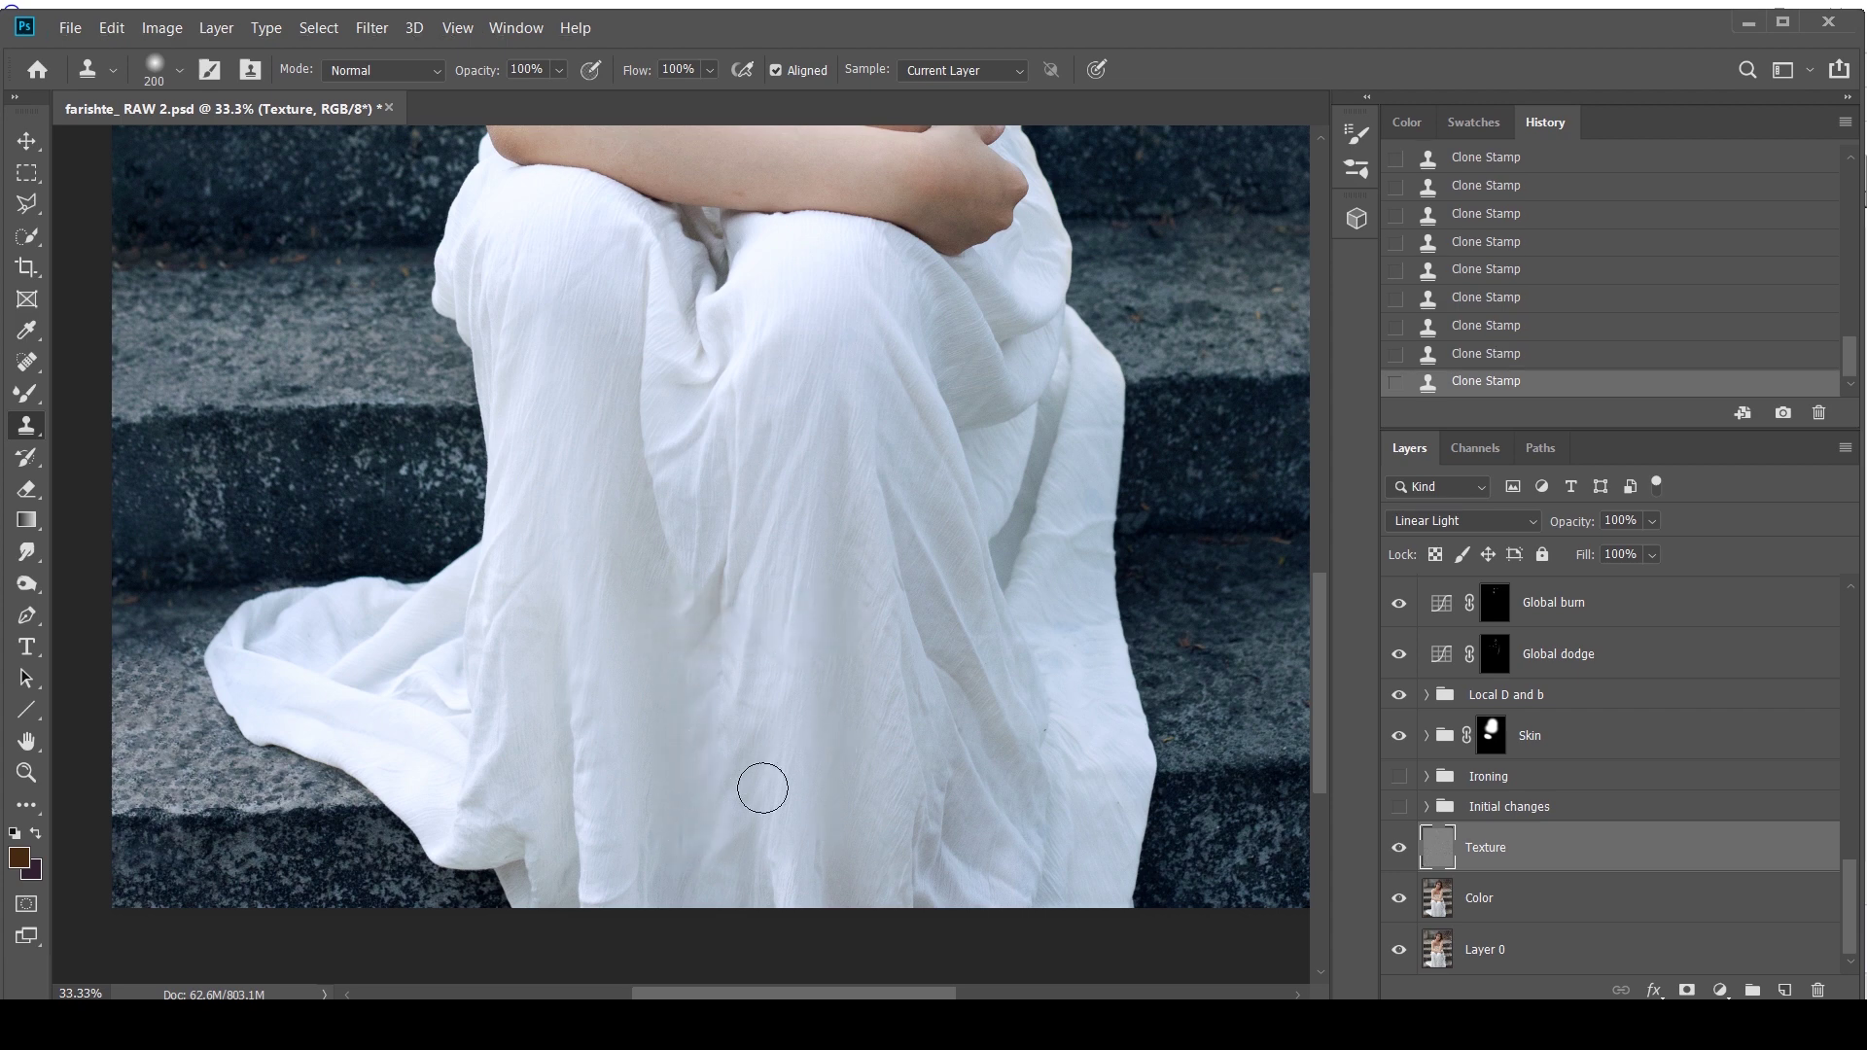
click(698, 794)
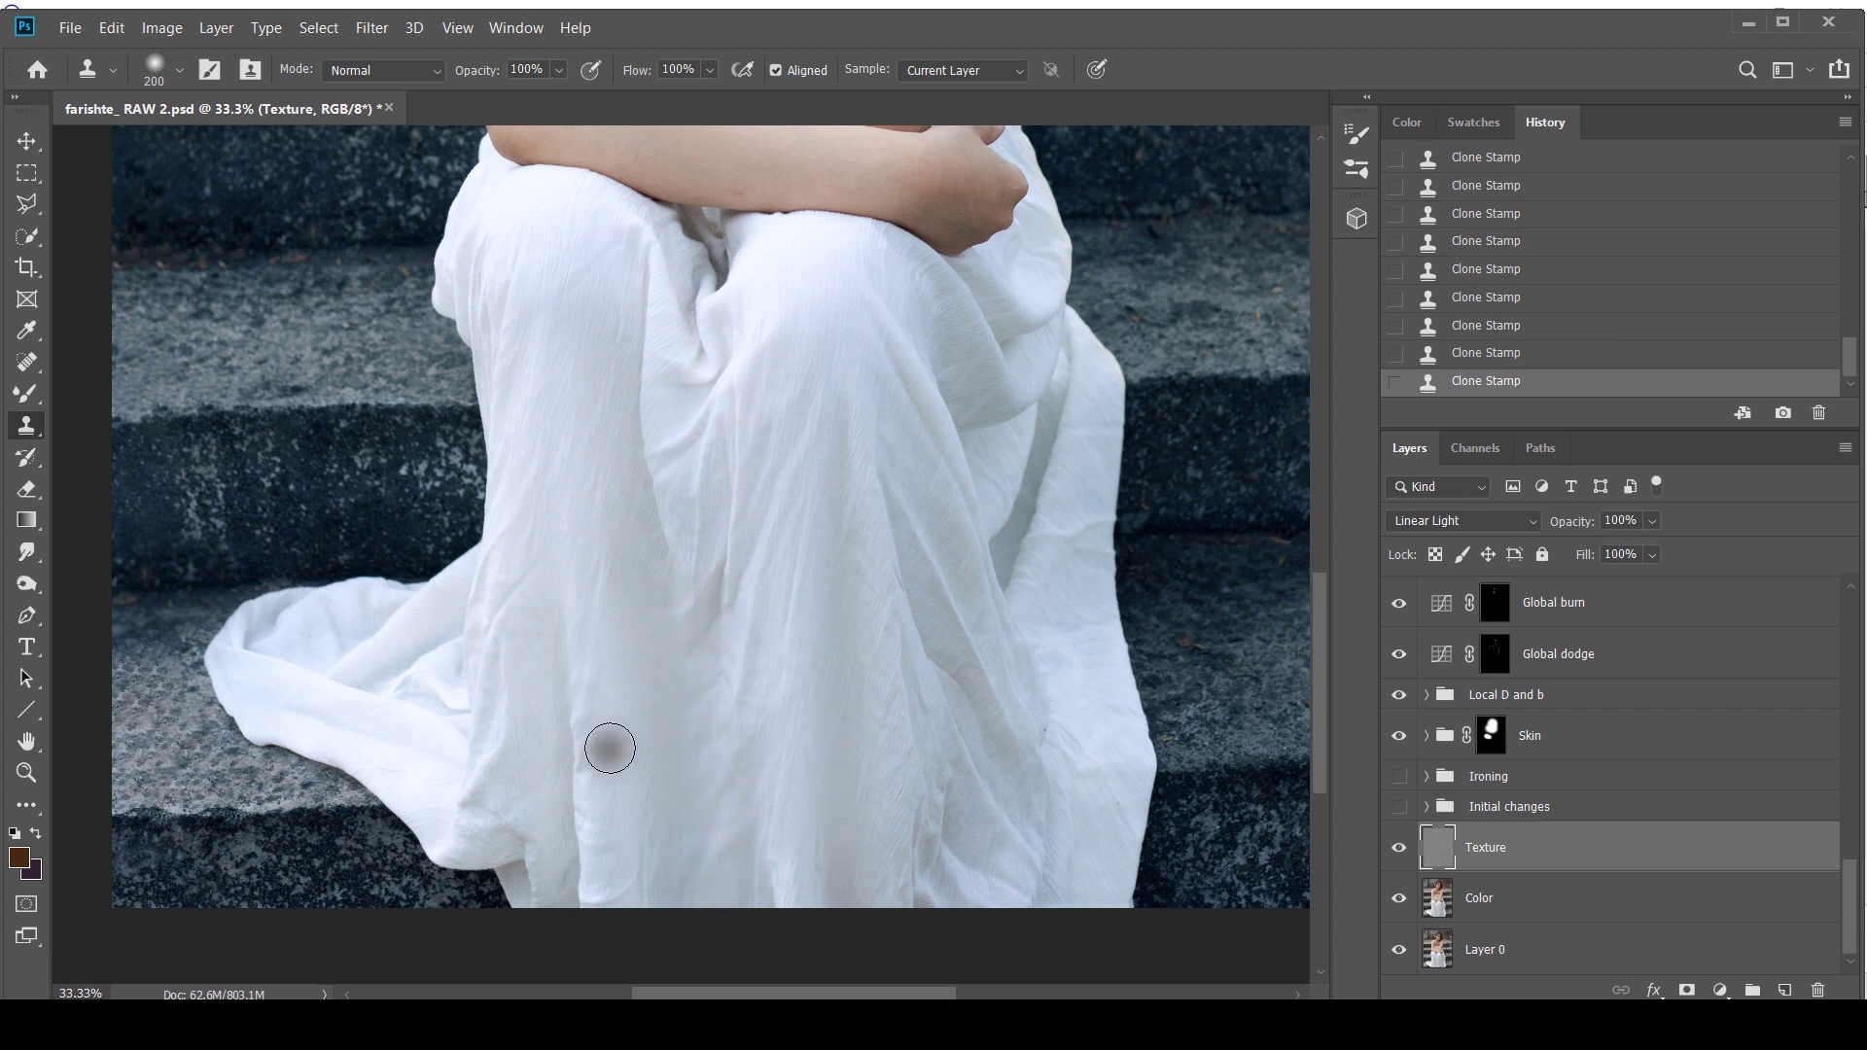
click(723, 699)
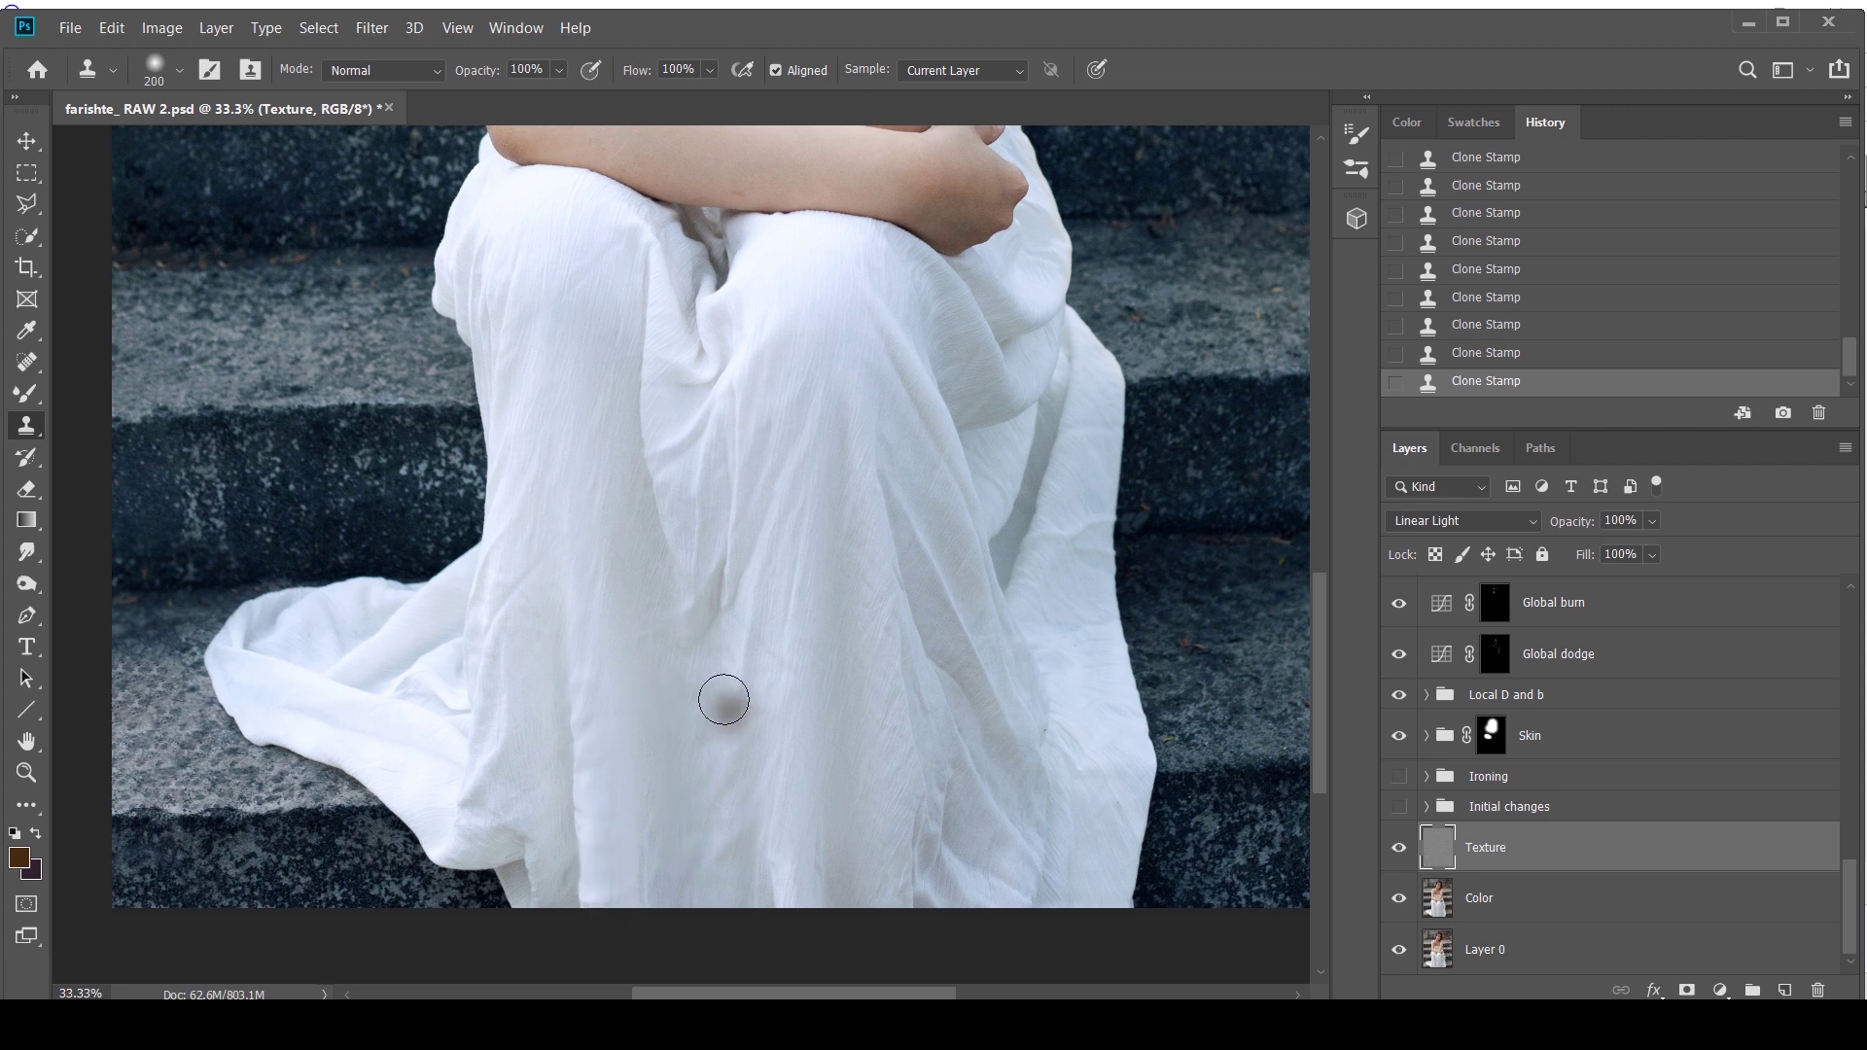
click(853, 754)
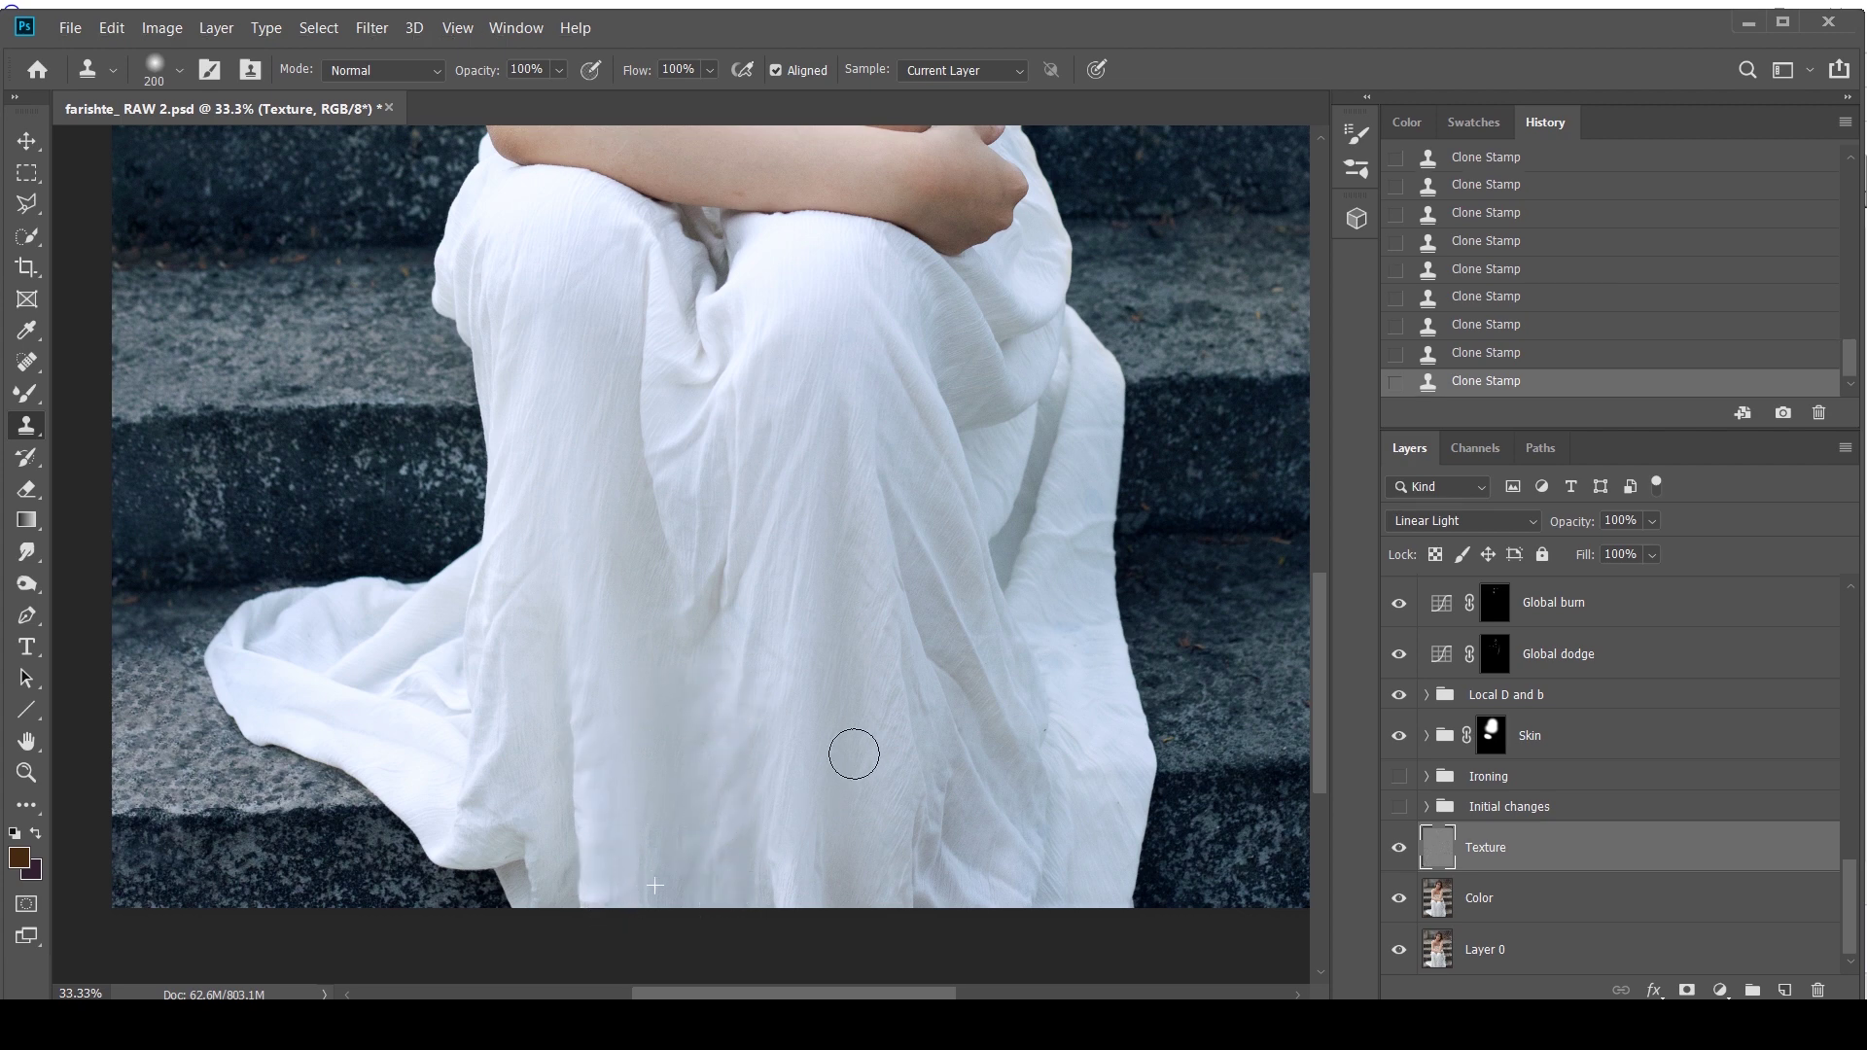
click(866, 845)
click(749, 775)
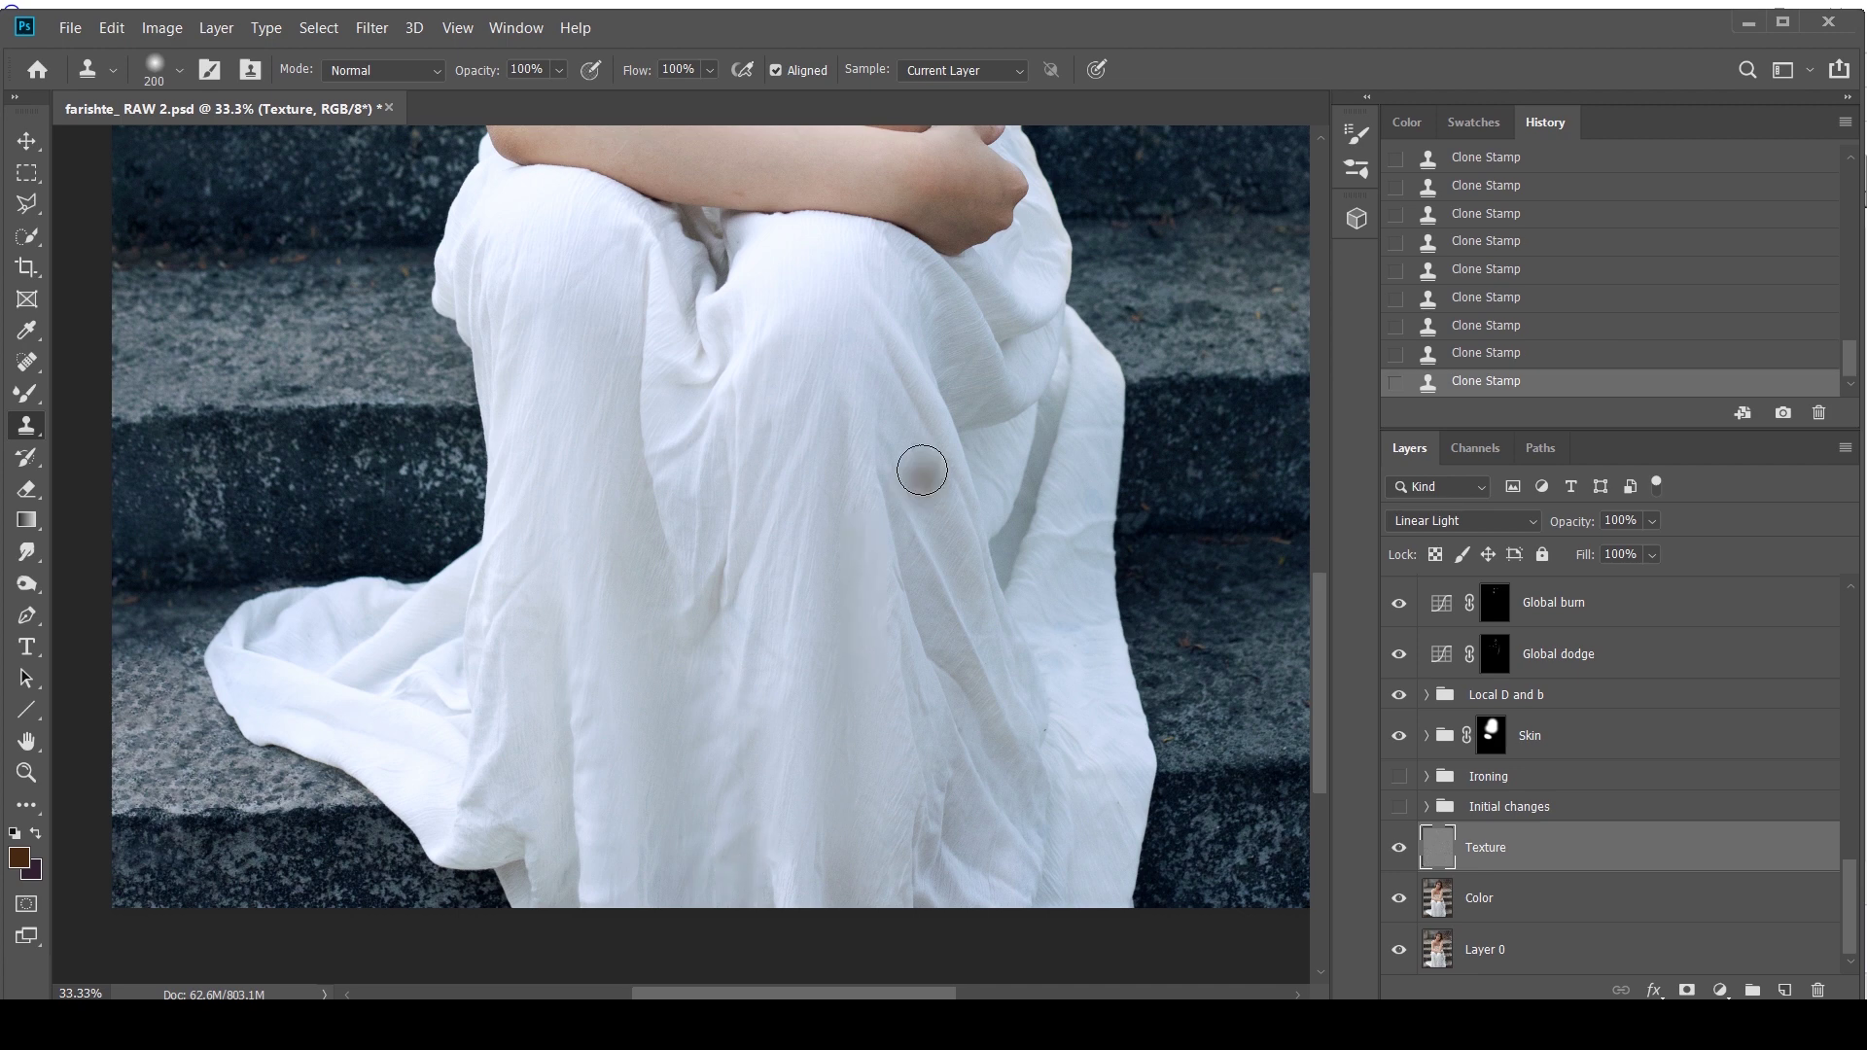
drag(837, 527, 831, 625)
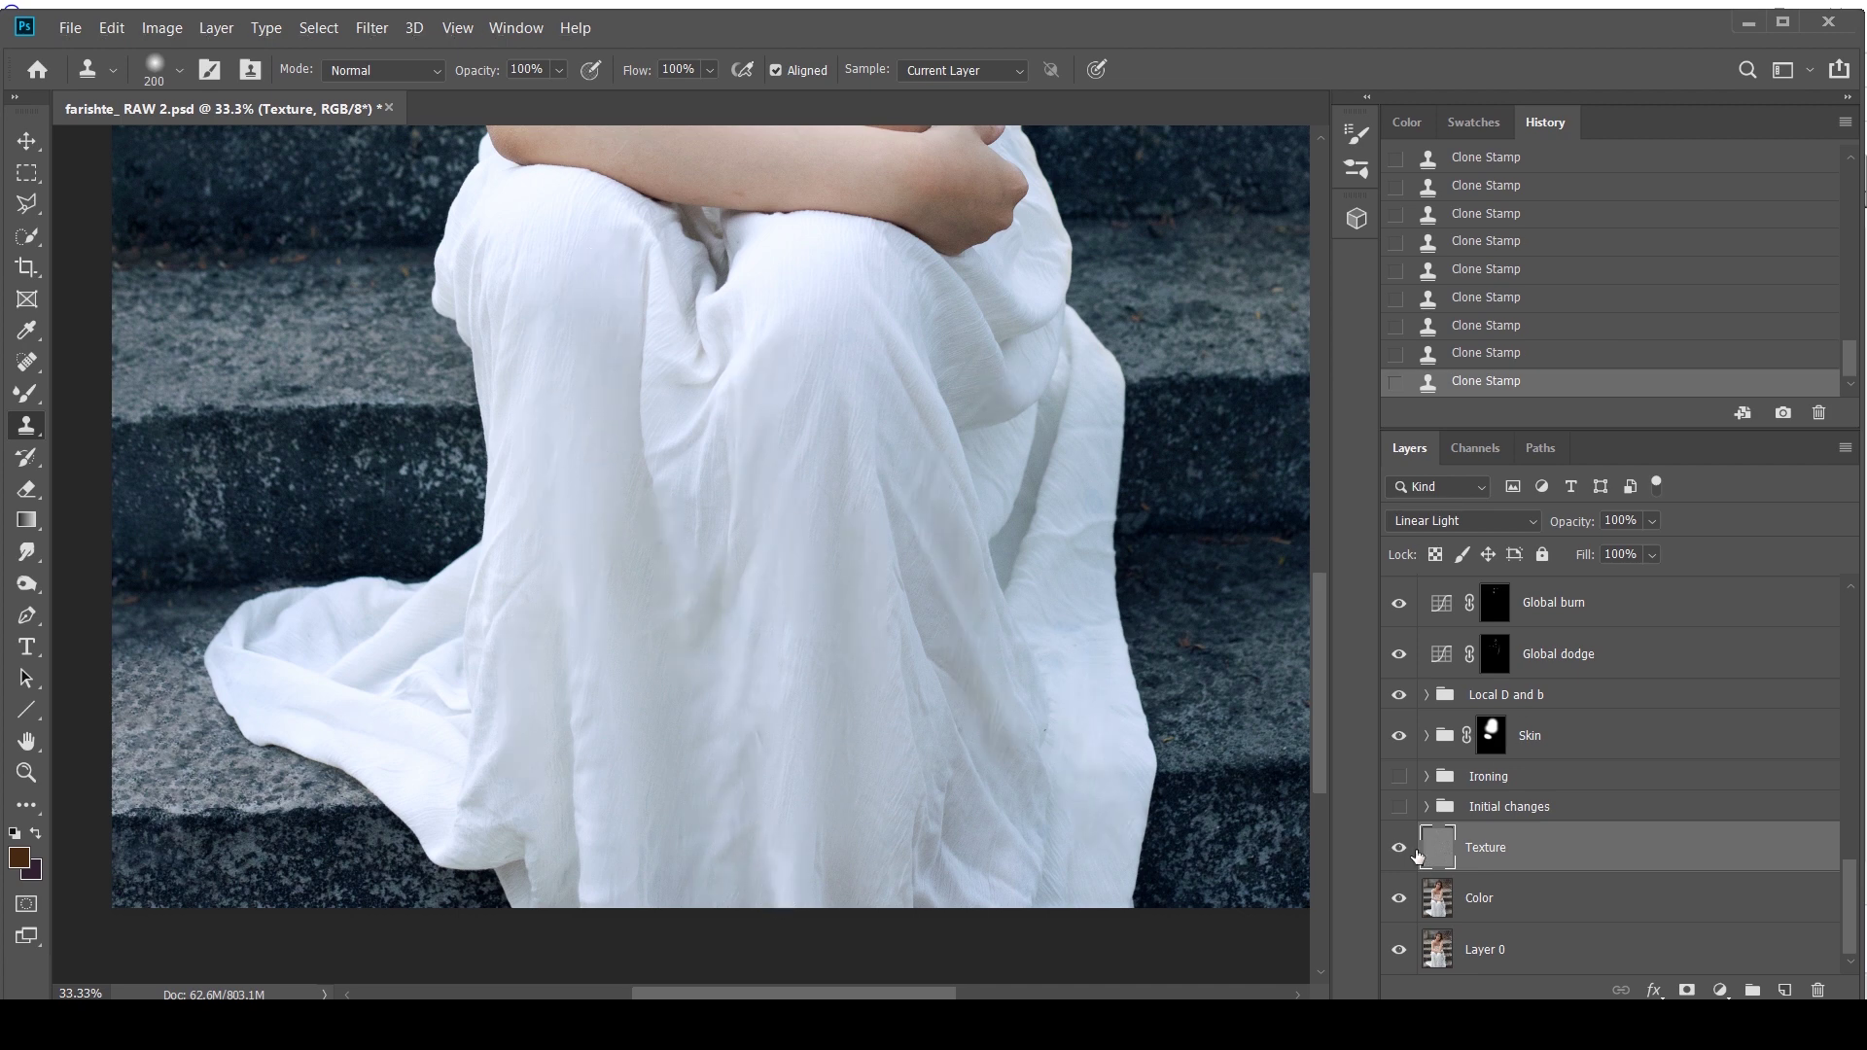
click(1399, 898)
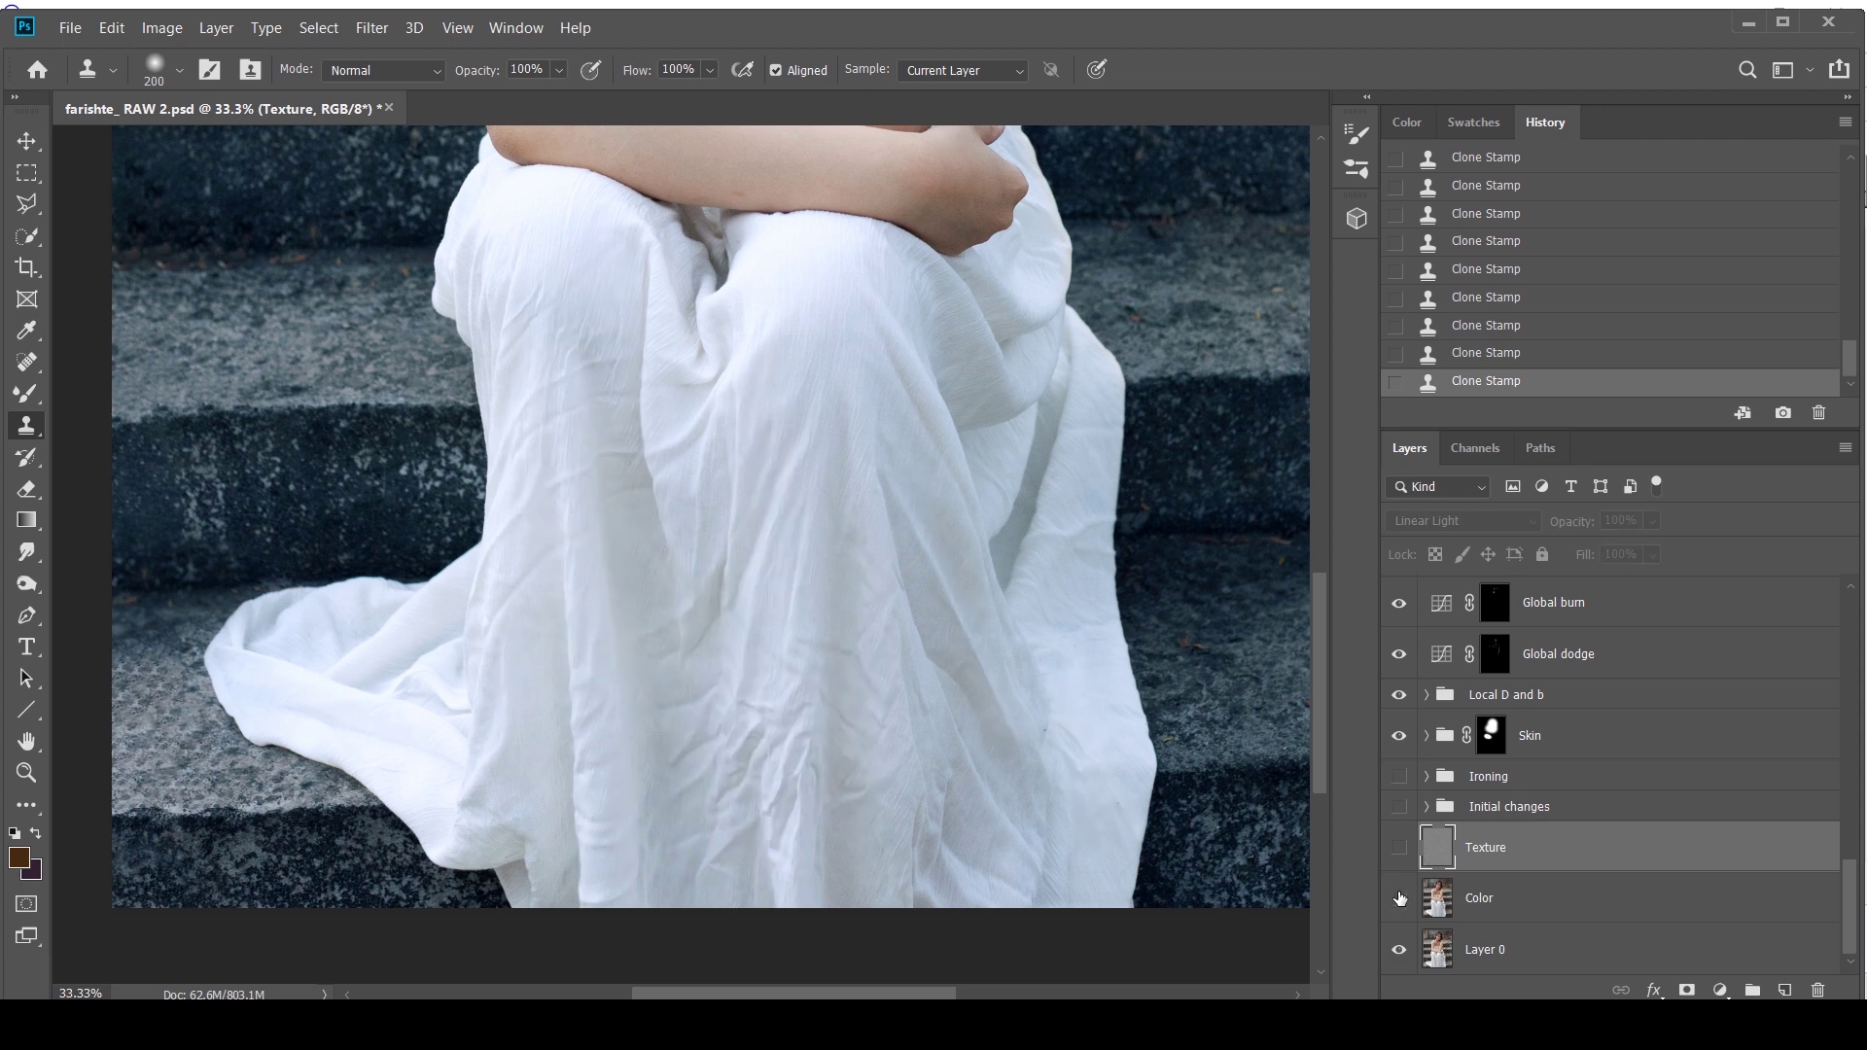
click(1405, 856)
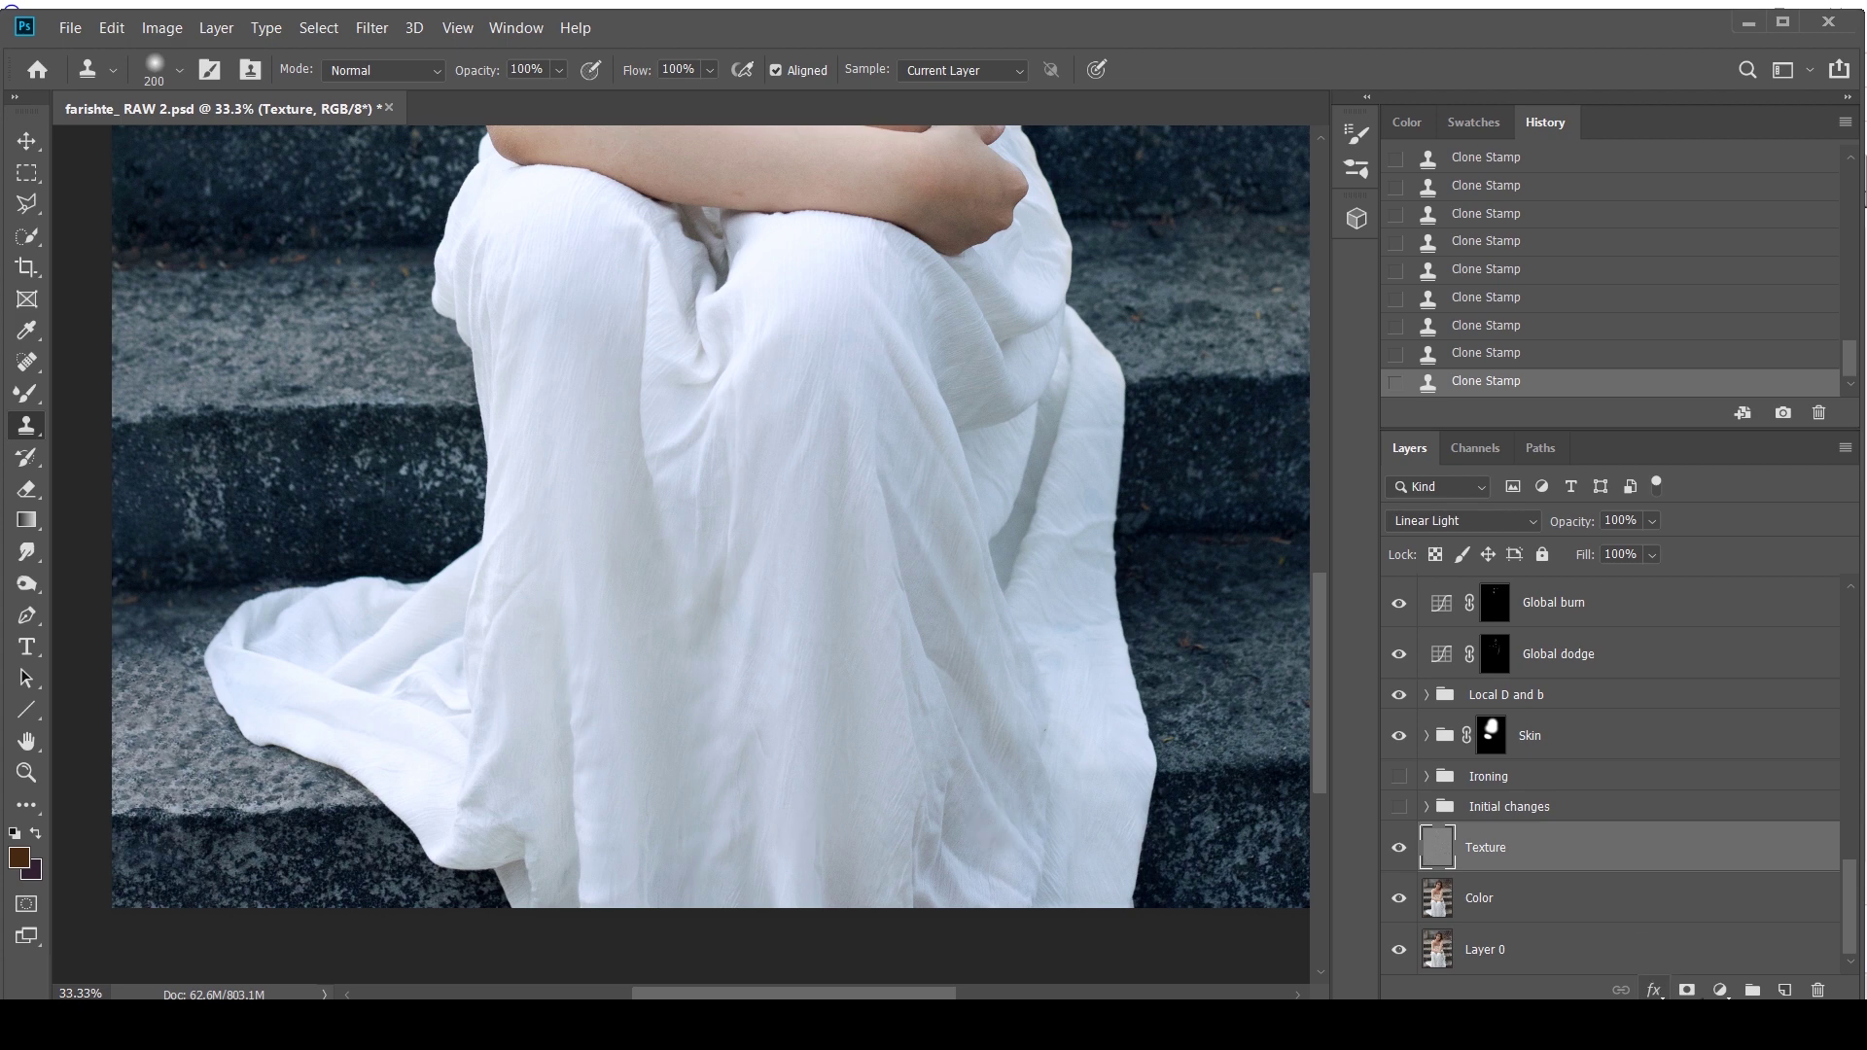
Add a Curves 14 layer with slightly darkened midtones and an inverted mask
click(1722, 992)
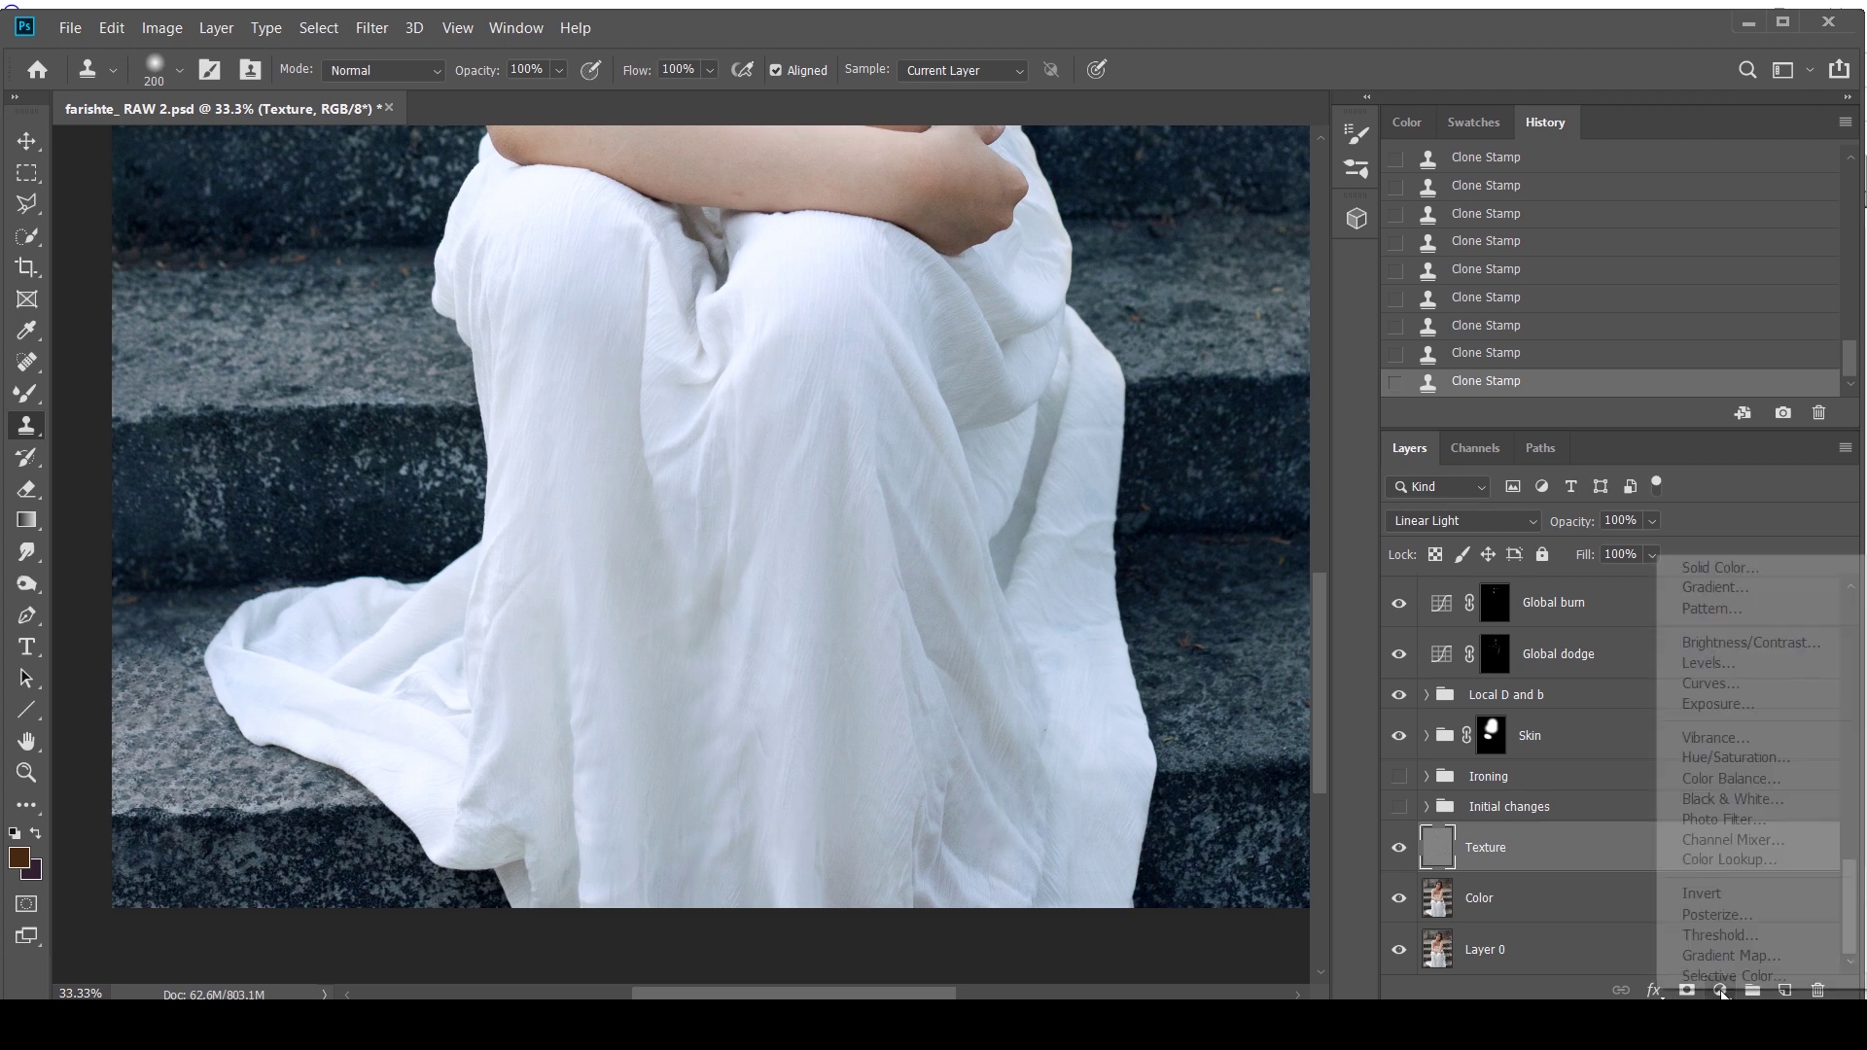
click(1706, 685)
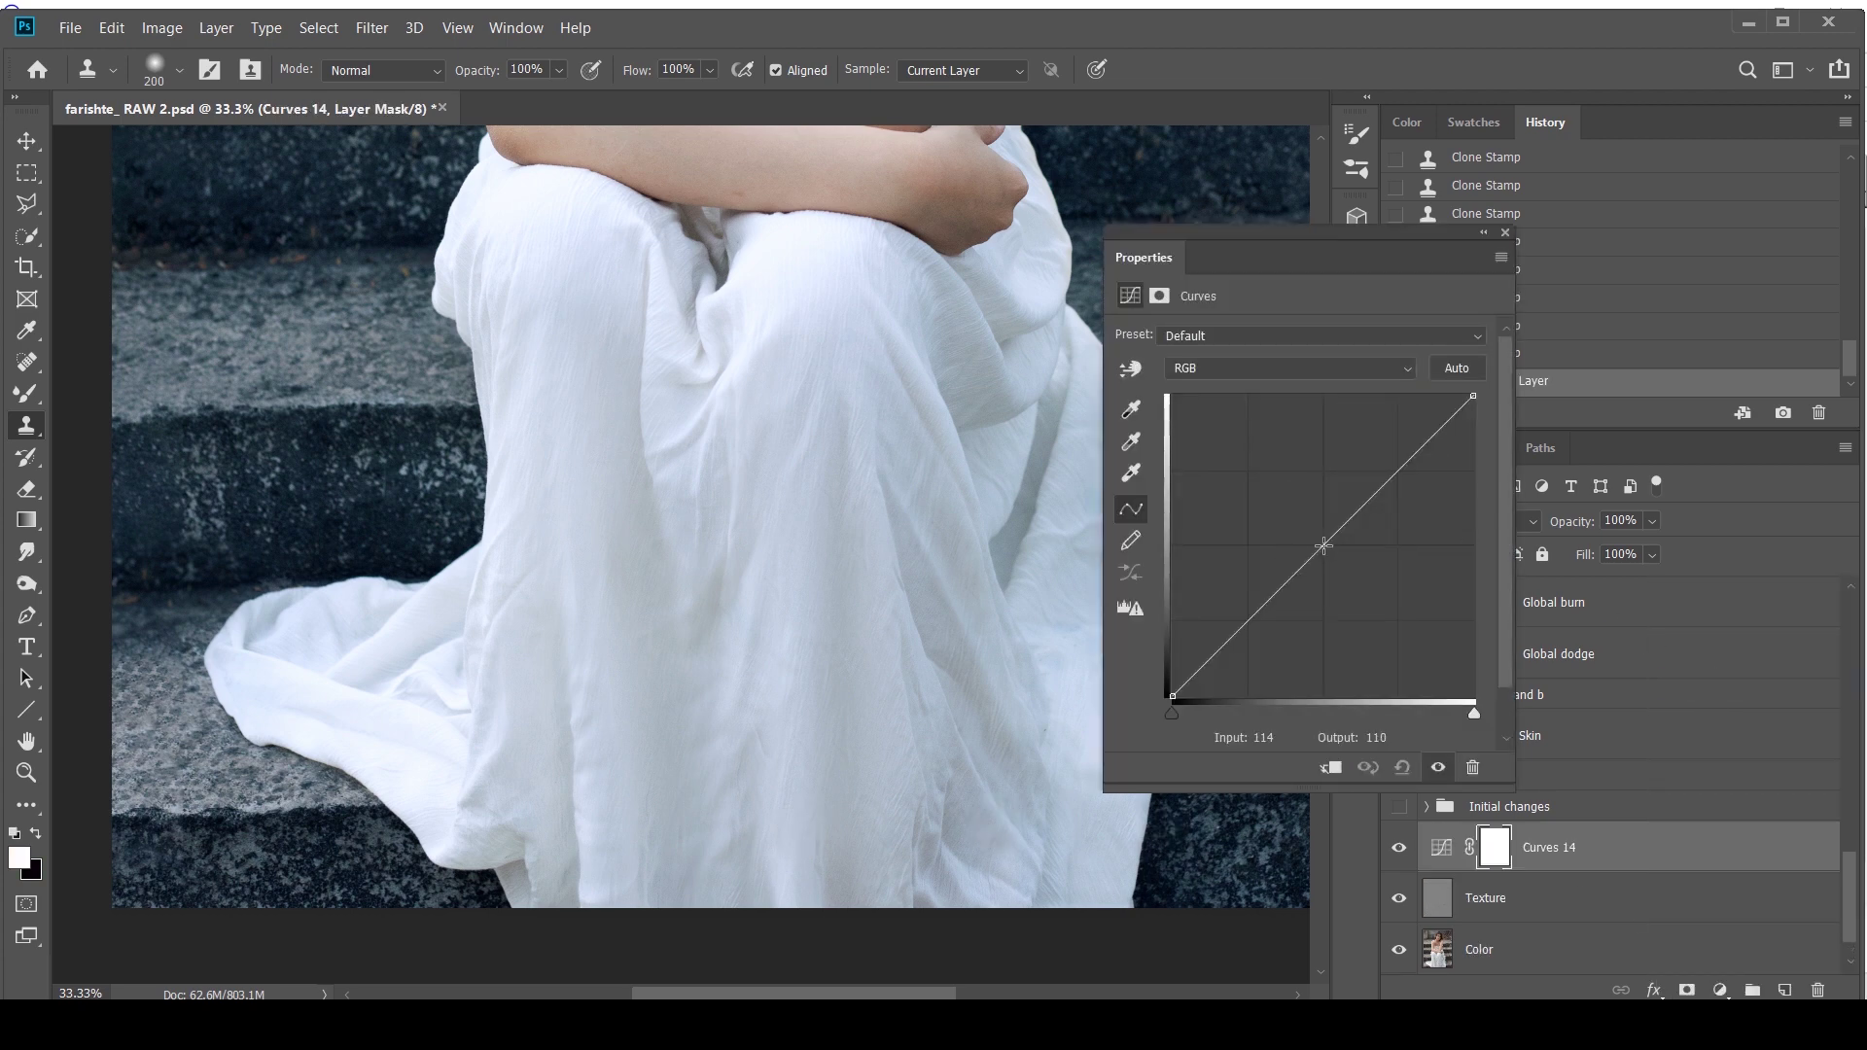
drag(1323, 546, 1327, 567)
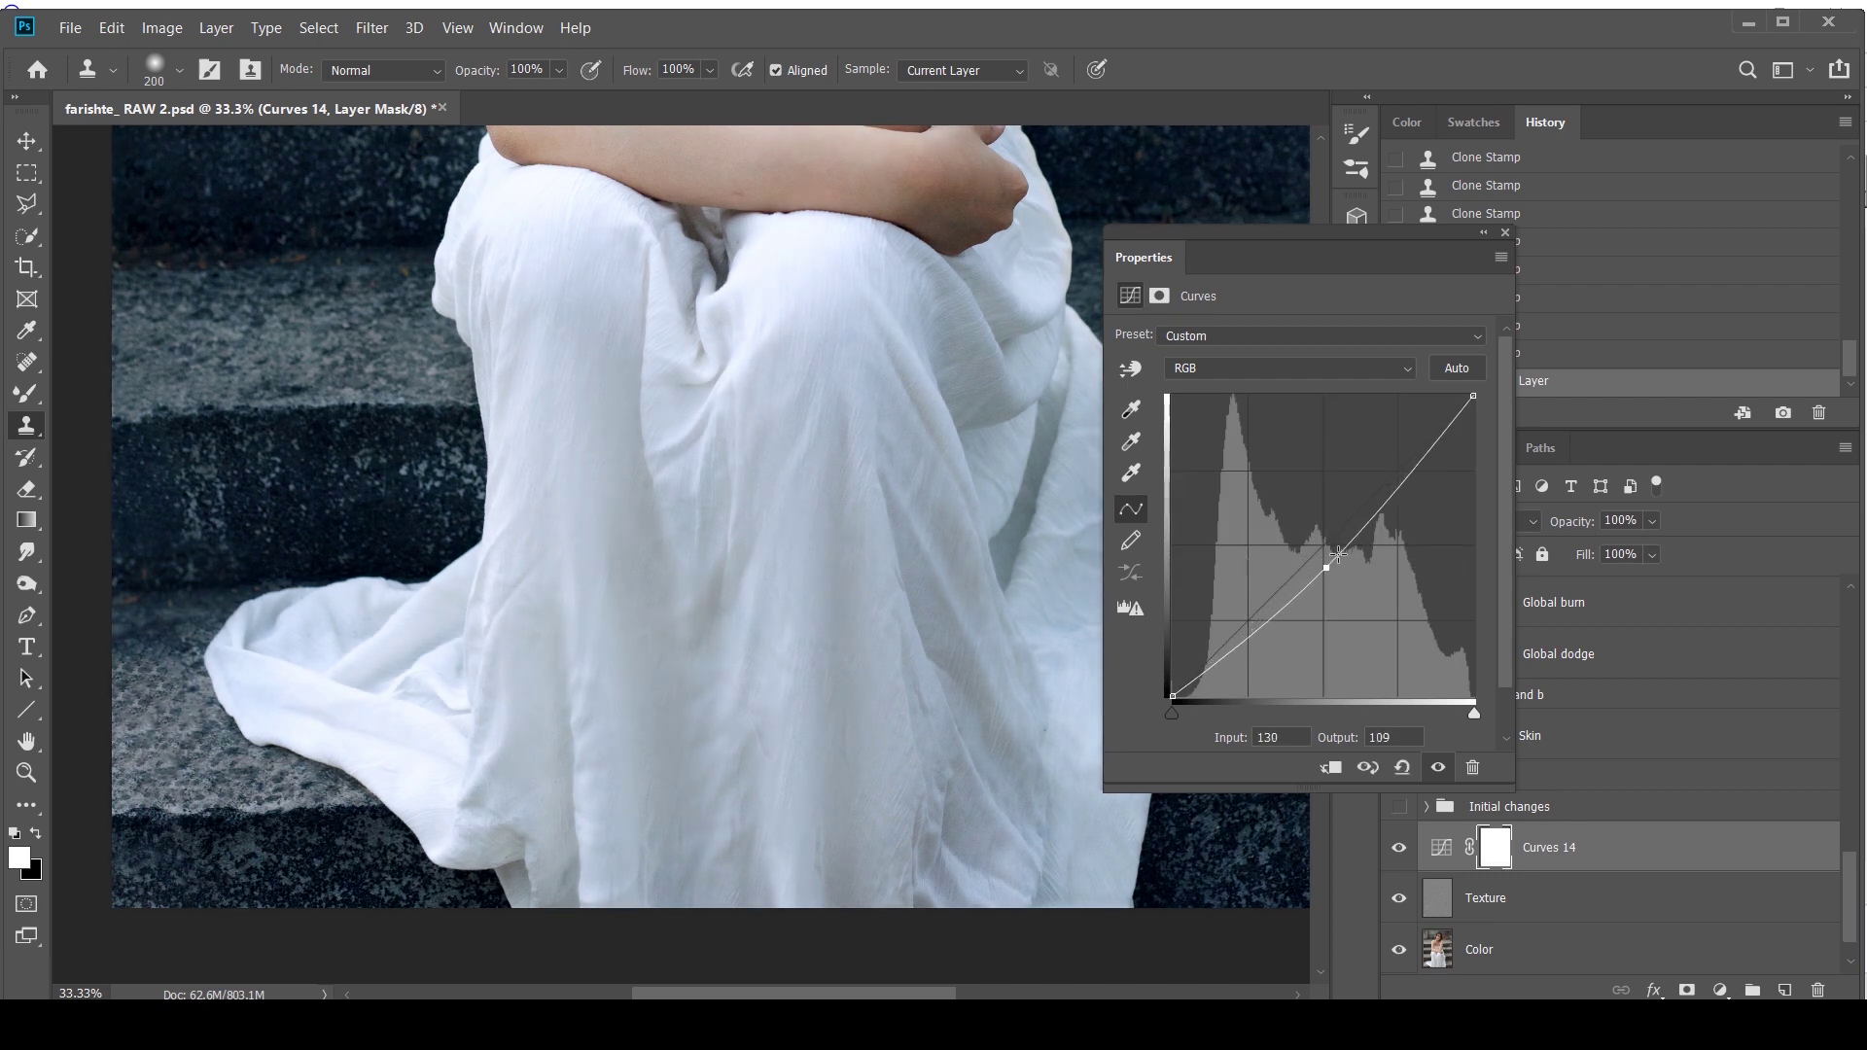
click(1504, 232)
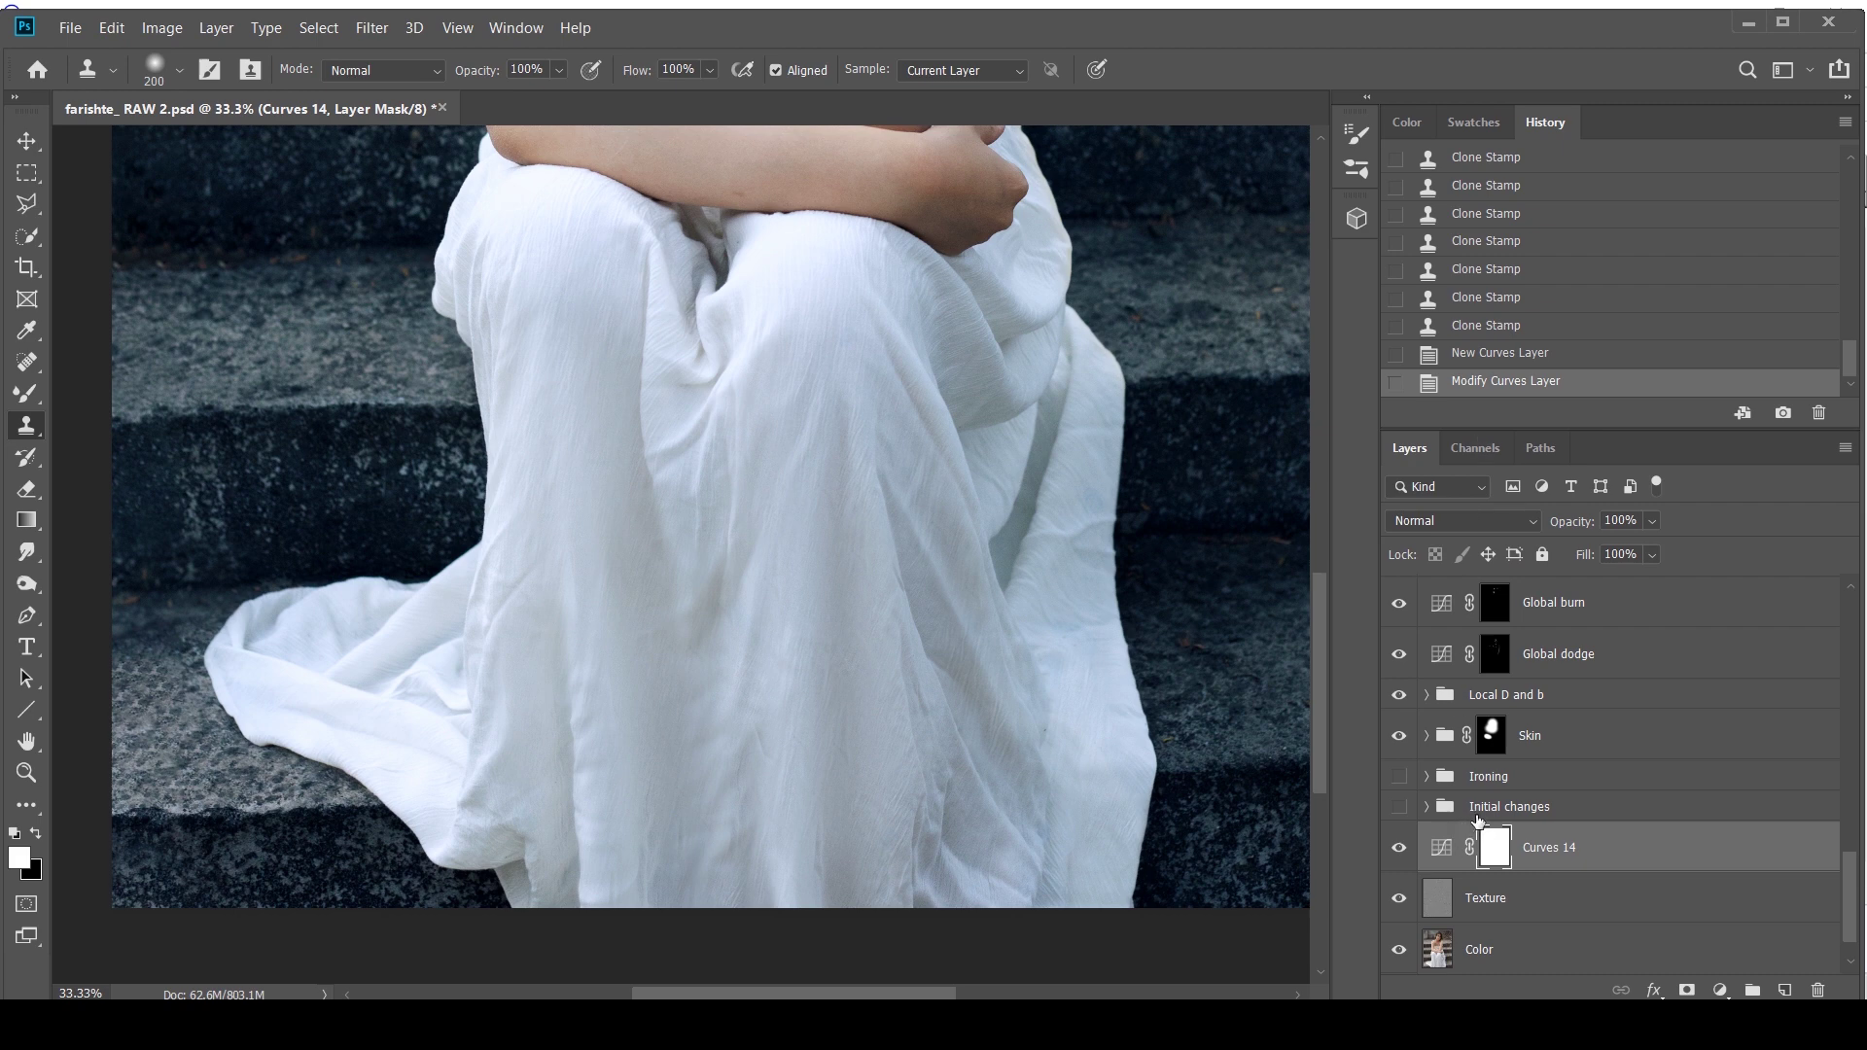
key(ctrl+i)
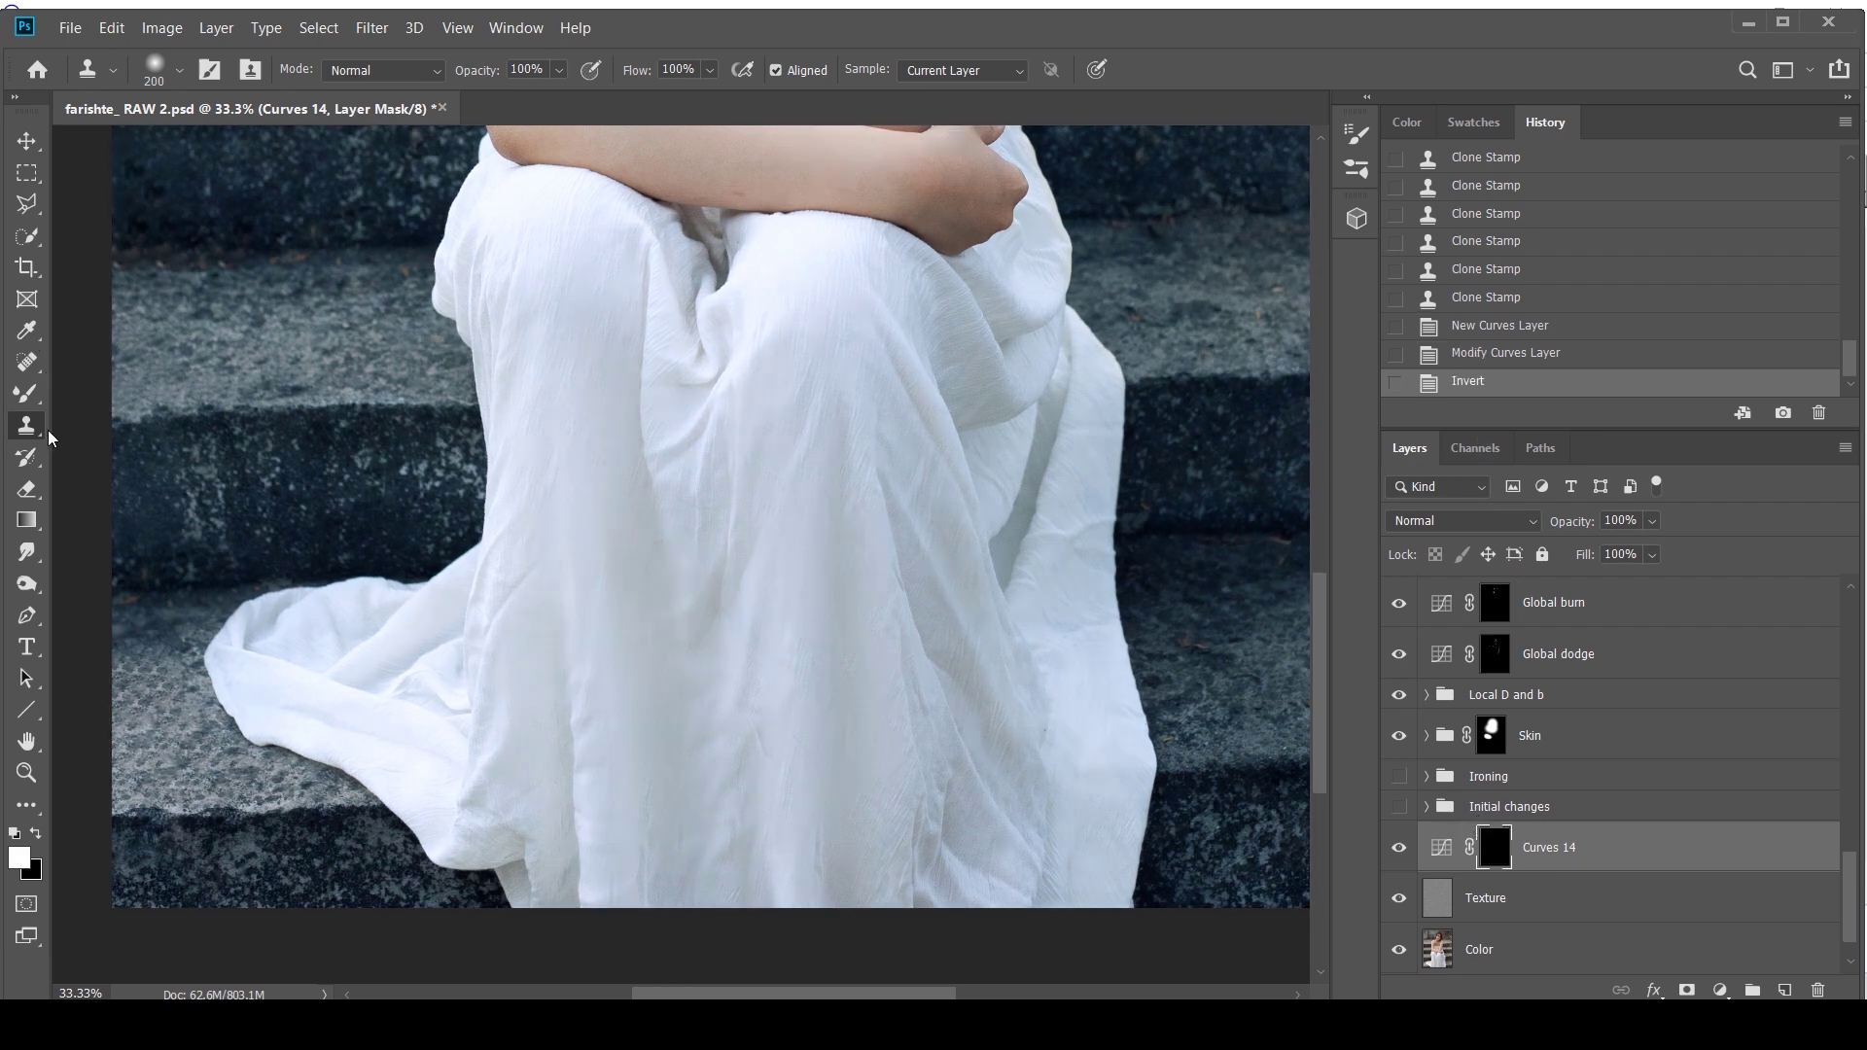
With the Brush, paint the darkening into two creases on the dress
right_click(43, 431)
click(26, 393)
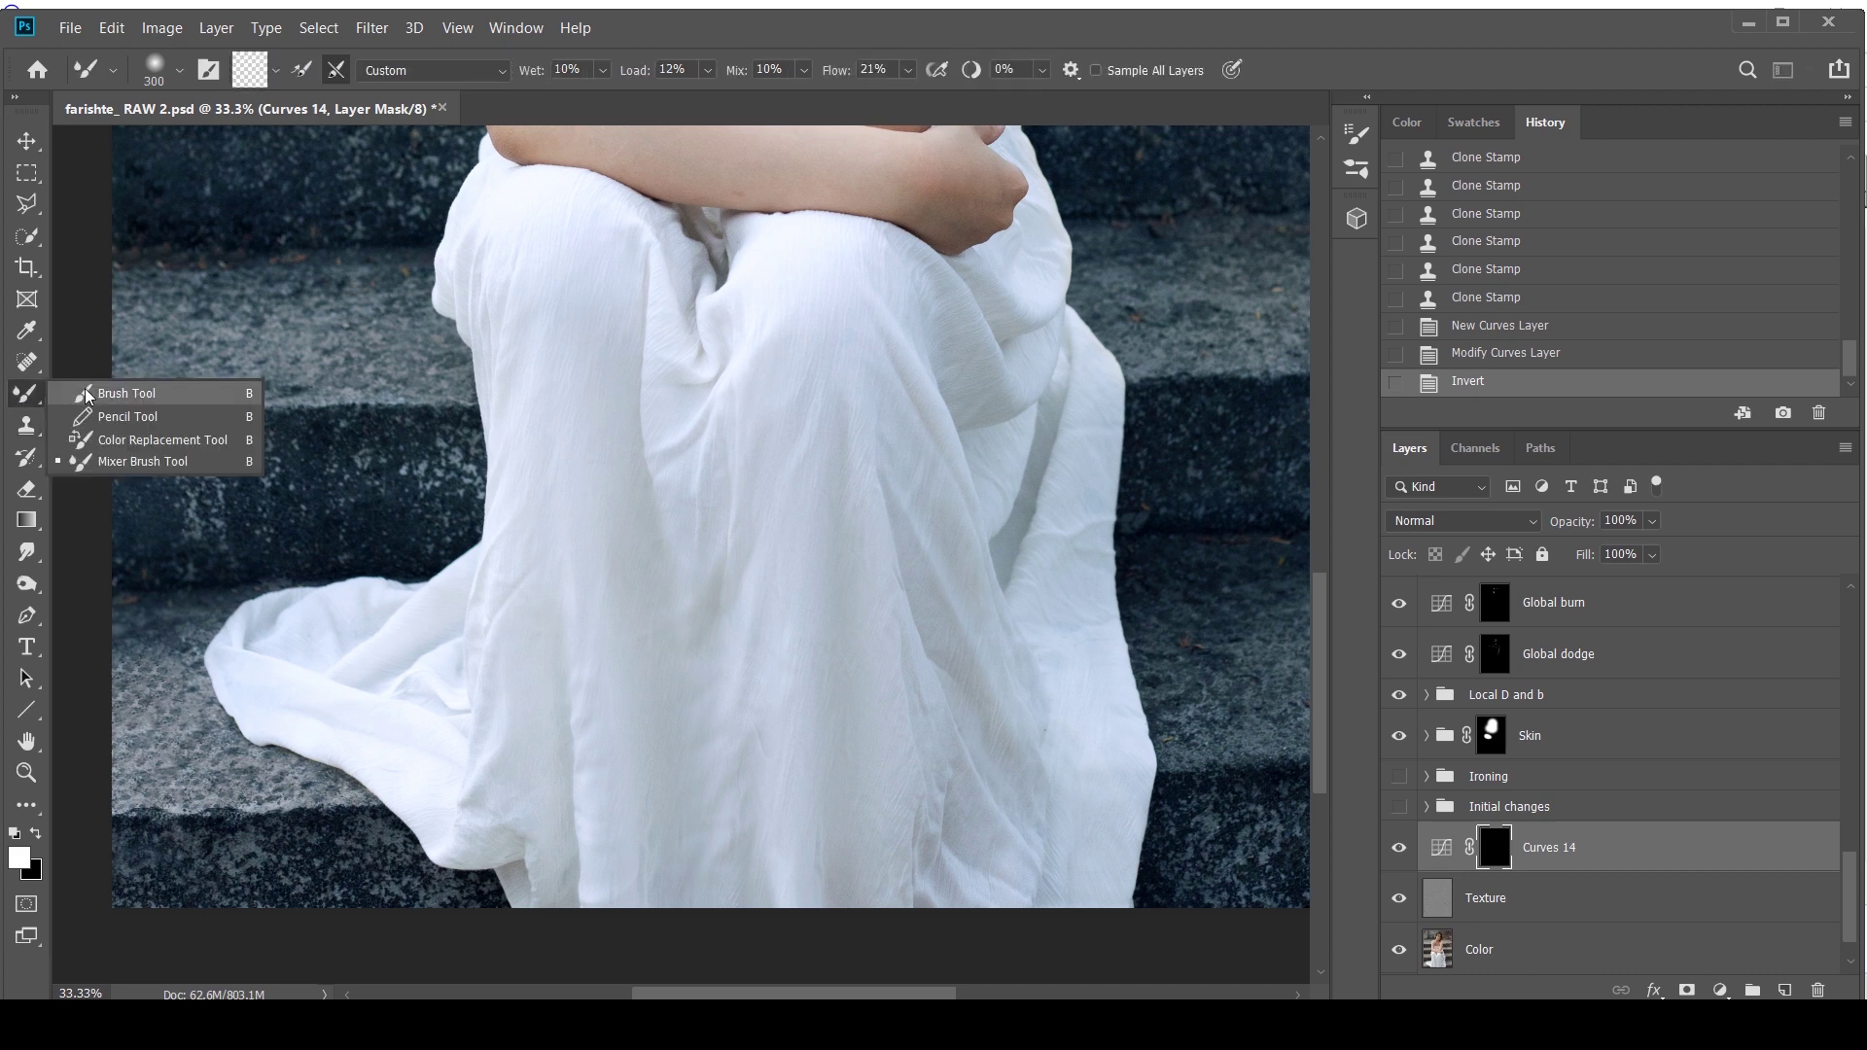
click(125, 393)
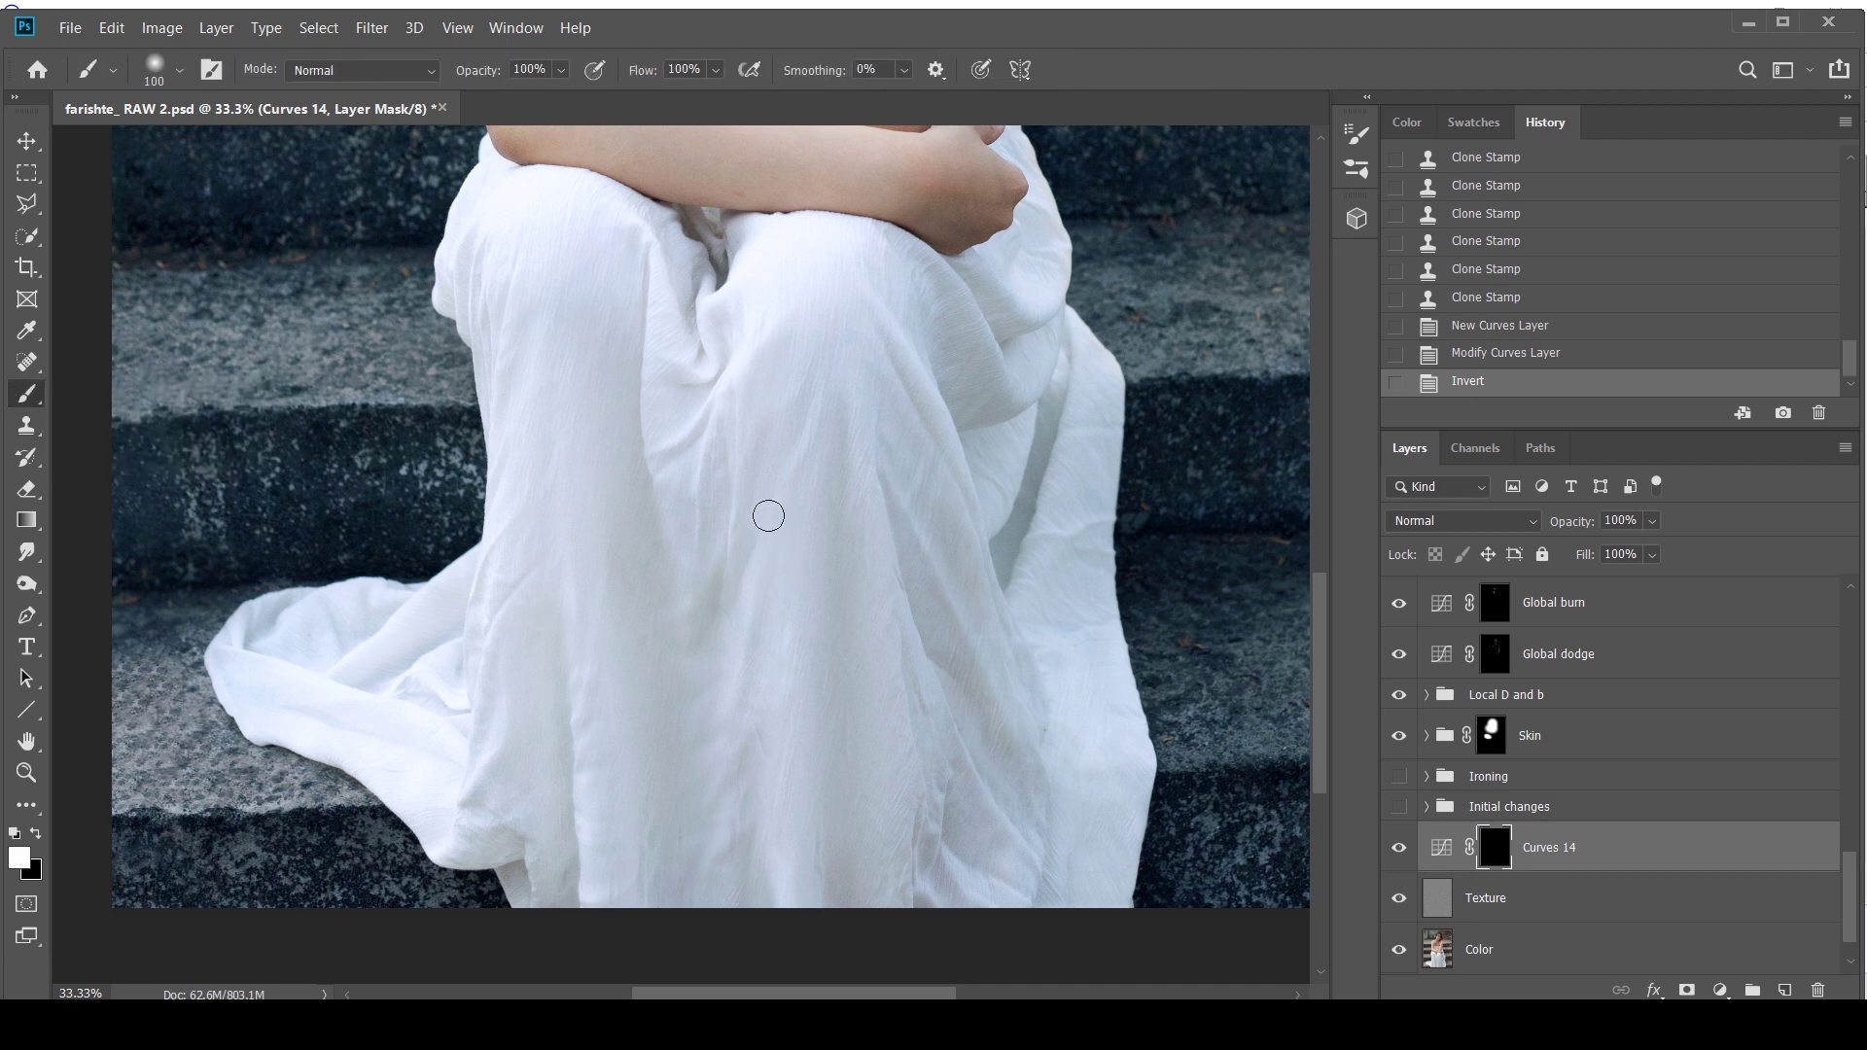
mouse_move(572, 556)
mouse_down()
mouse_move(604, 879)
mouse_move(620, 855)
mouse_up()
drag(690, 618, 705, 910)
Ease the Curves 14 darkening slightly and paint white along more lower-dress creases
double_click(1443, 852)
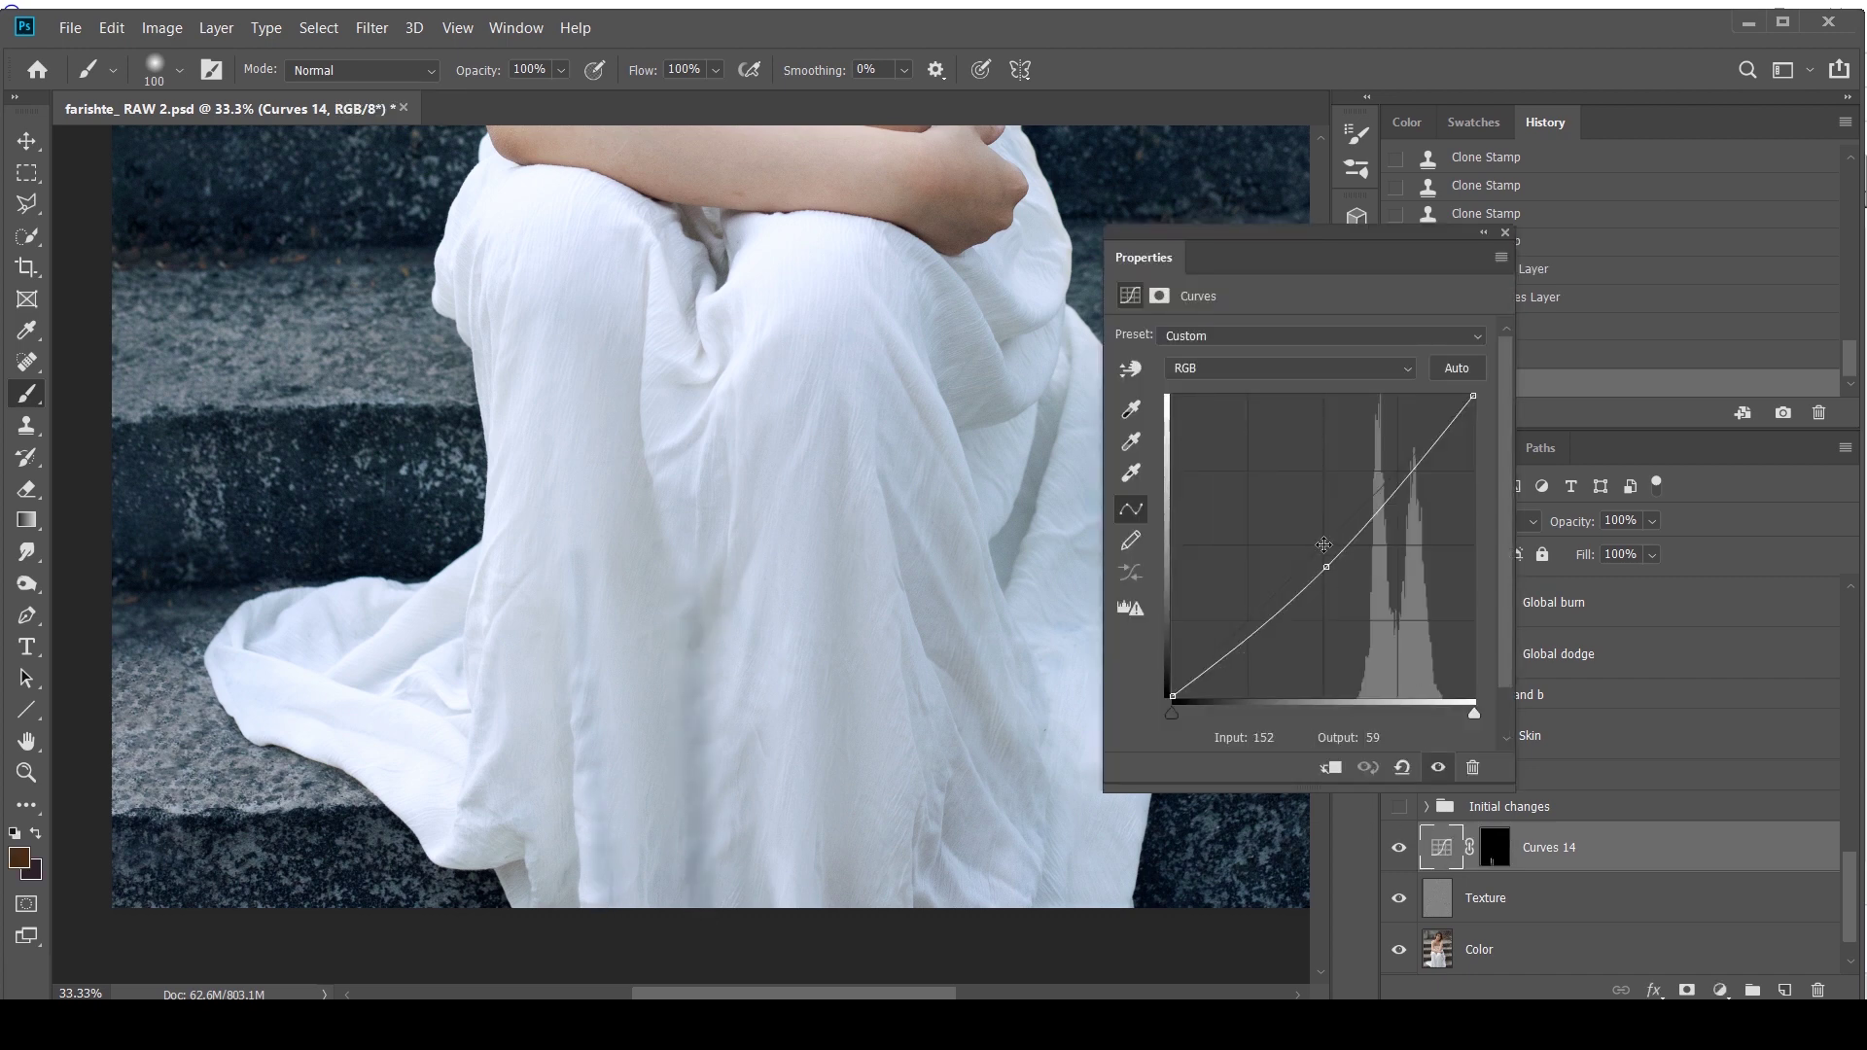
drag(1326, 568, 1319, 564)
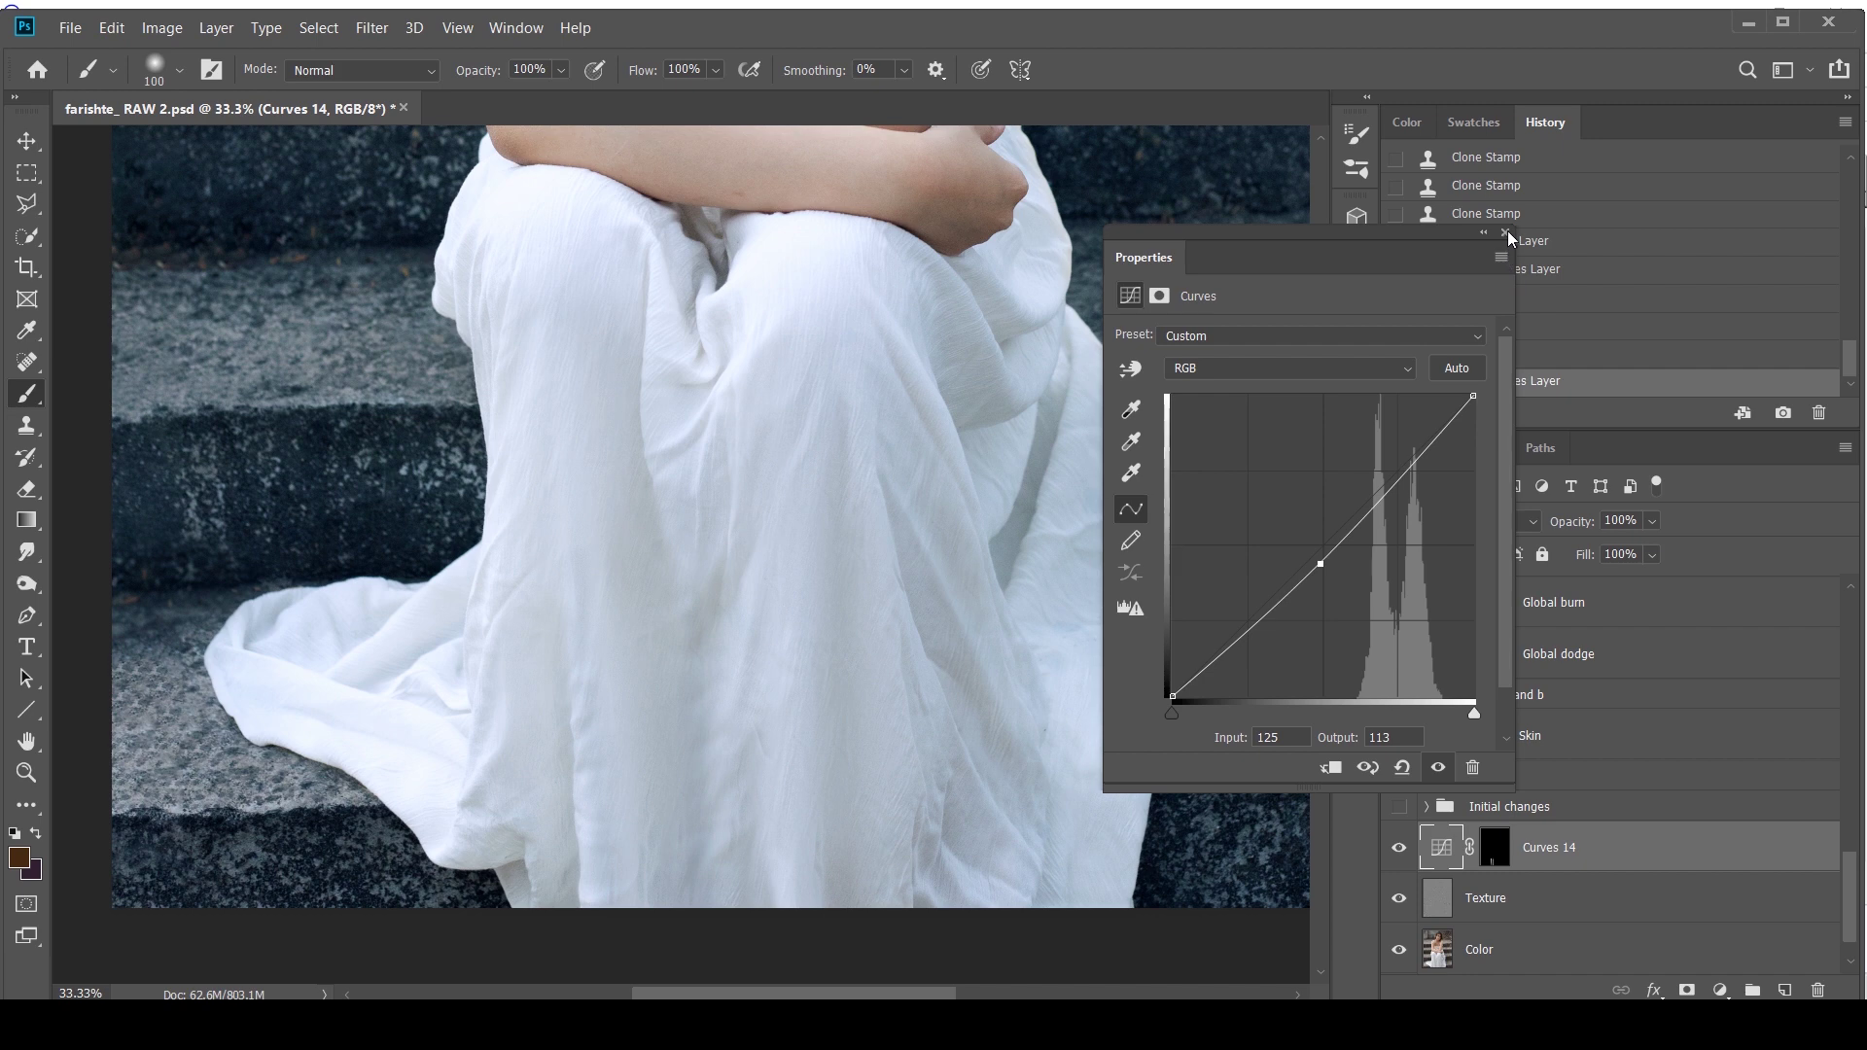
click(1506, 235)
key(ctrl+backslash)
key(d)
drag(821, 575, 805, 928)
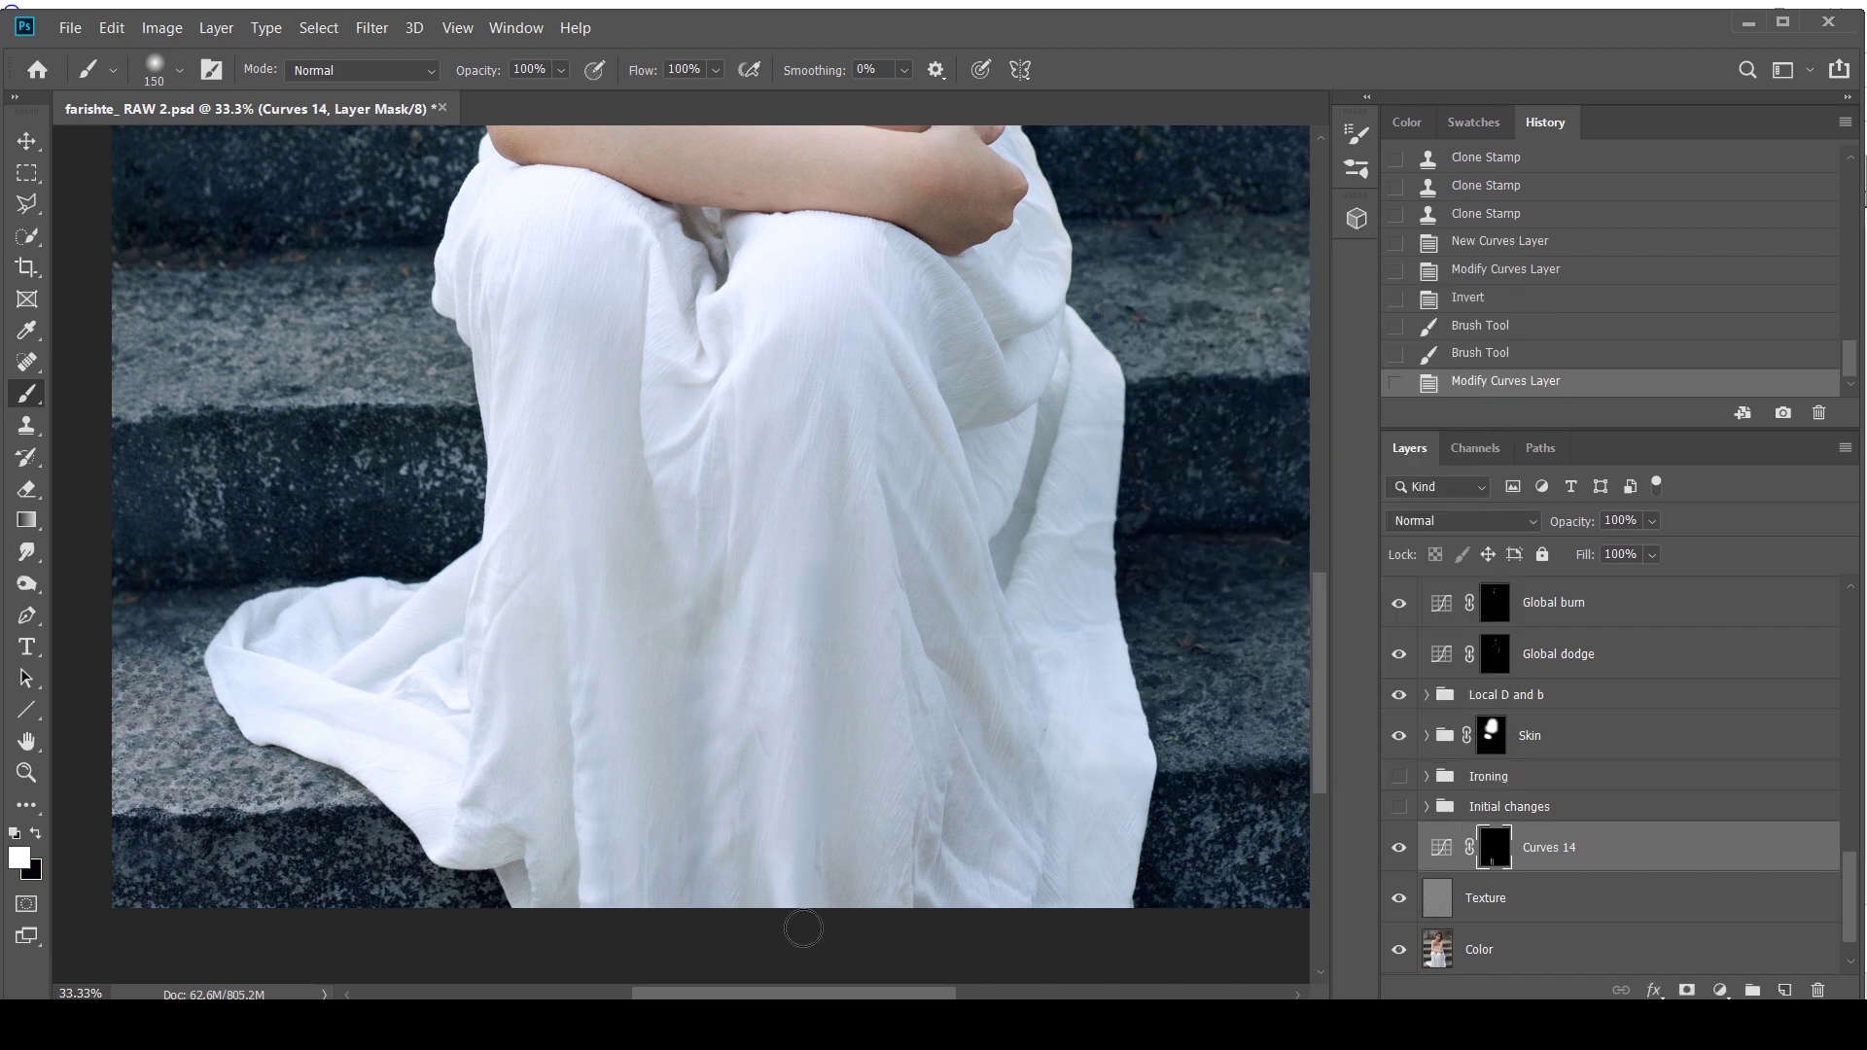
click(594, 730)
drag(827, 516, 837, 904)
click(715, 858)
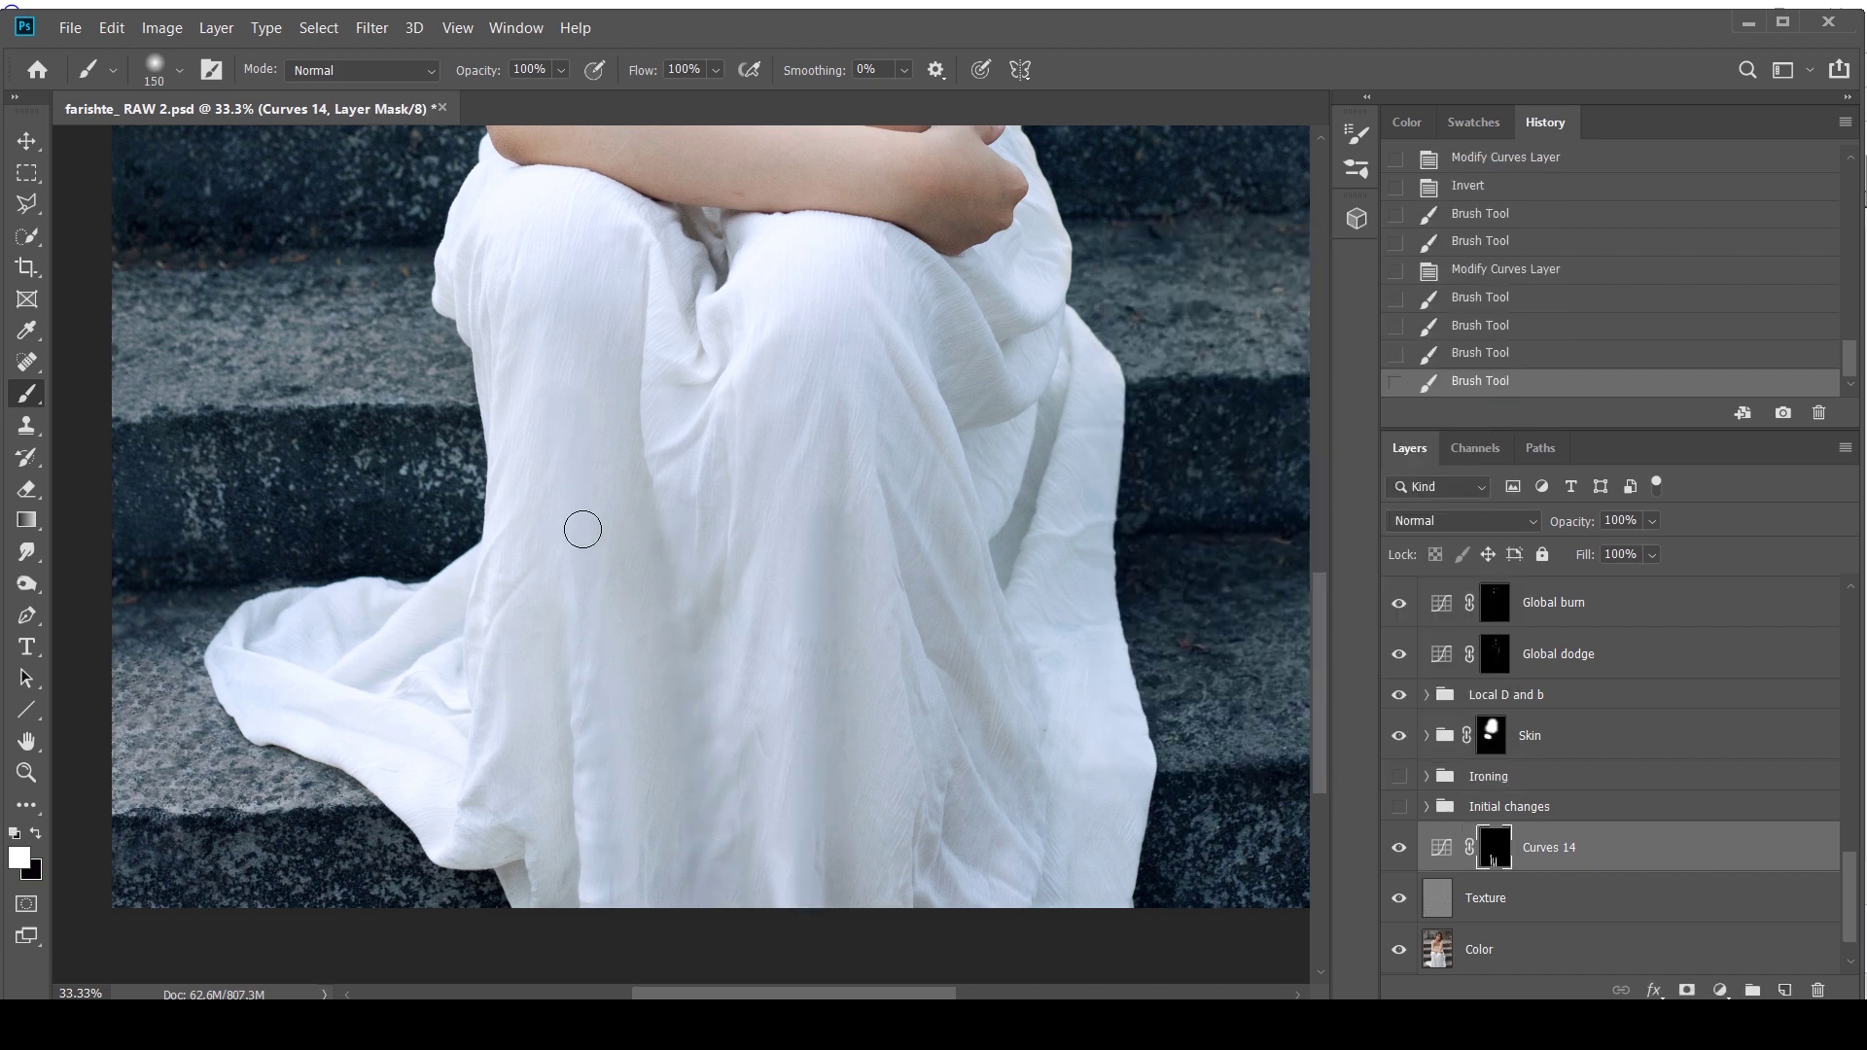
click(597, 777)
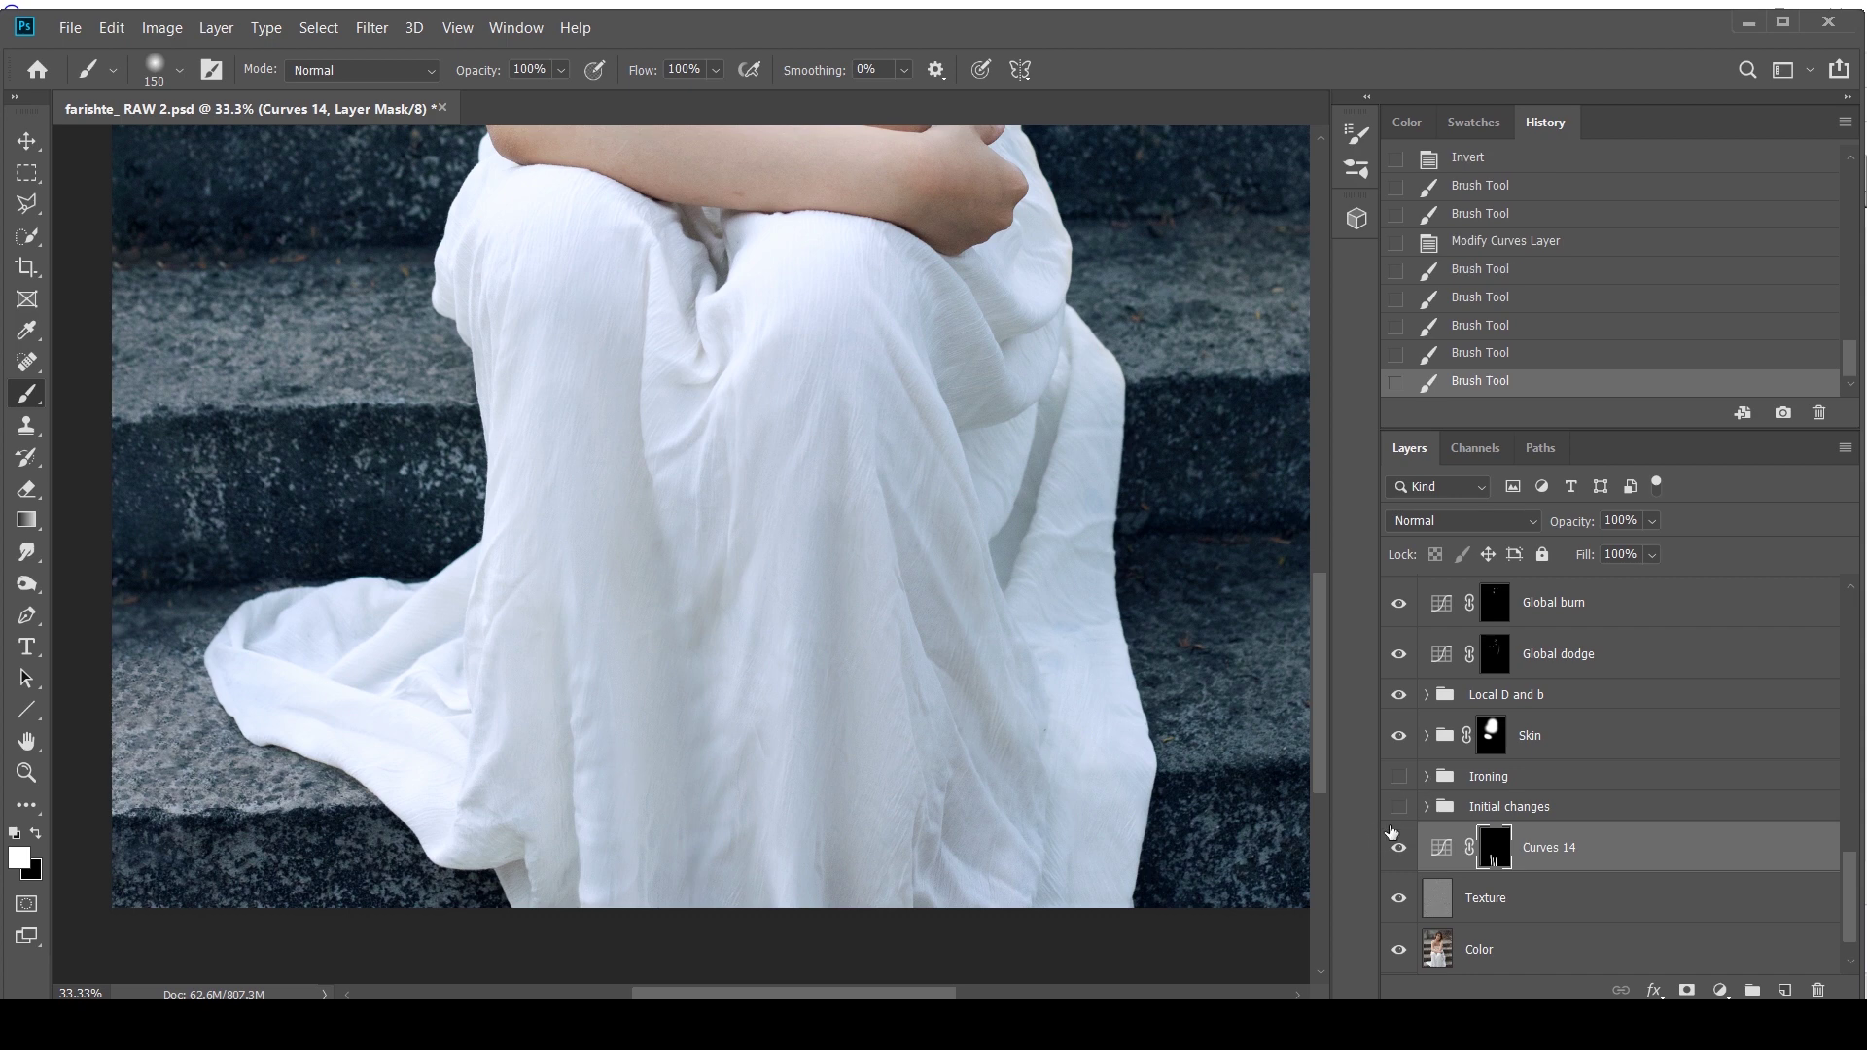
Deepen Curves 14 to Input 125, Output 110 and toggle it to compare
double_click(1442, 851)
drag(1322, 559, 1319, 567)
click(1506, 233)
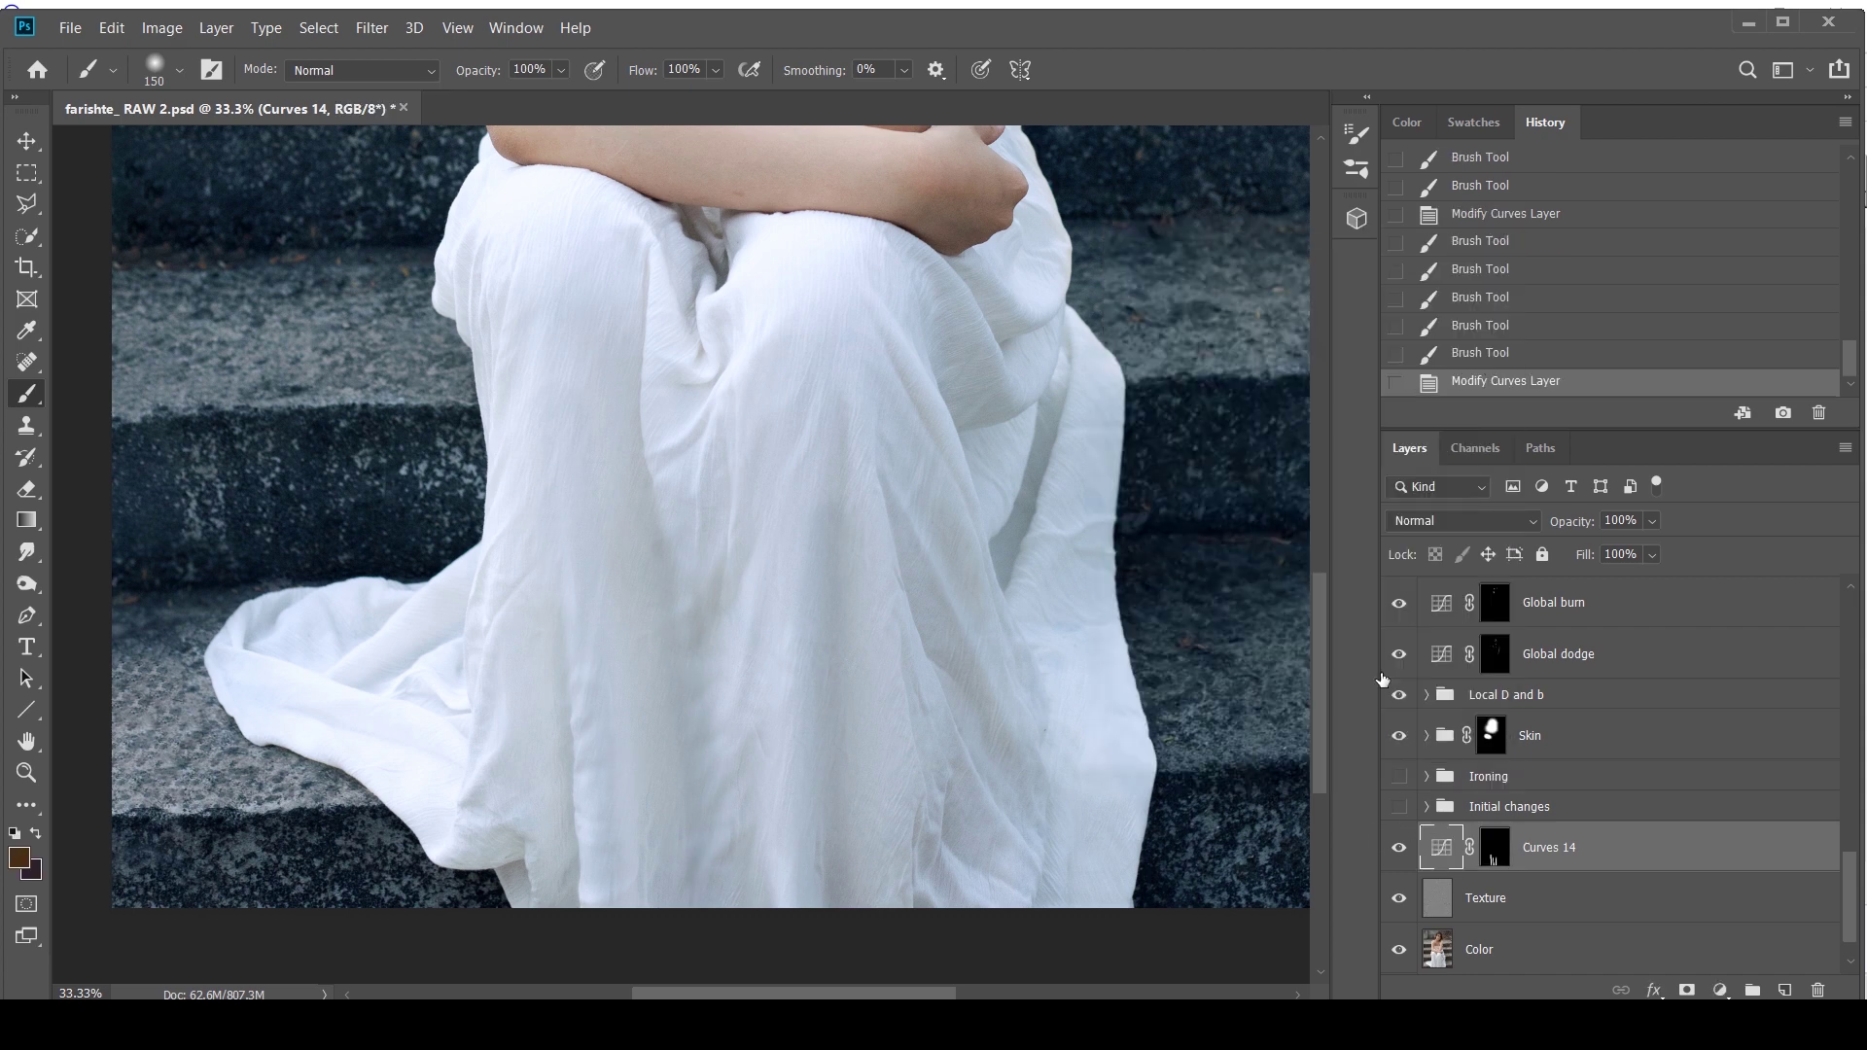
click(1399, 848)
click(1400, 852)
Add a Curves 15 layer with slightly brightened midtones and an inverted mask
click(1720, 990)
click(1701, 682)
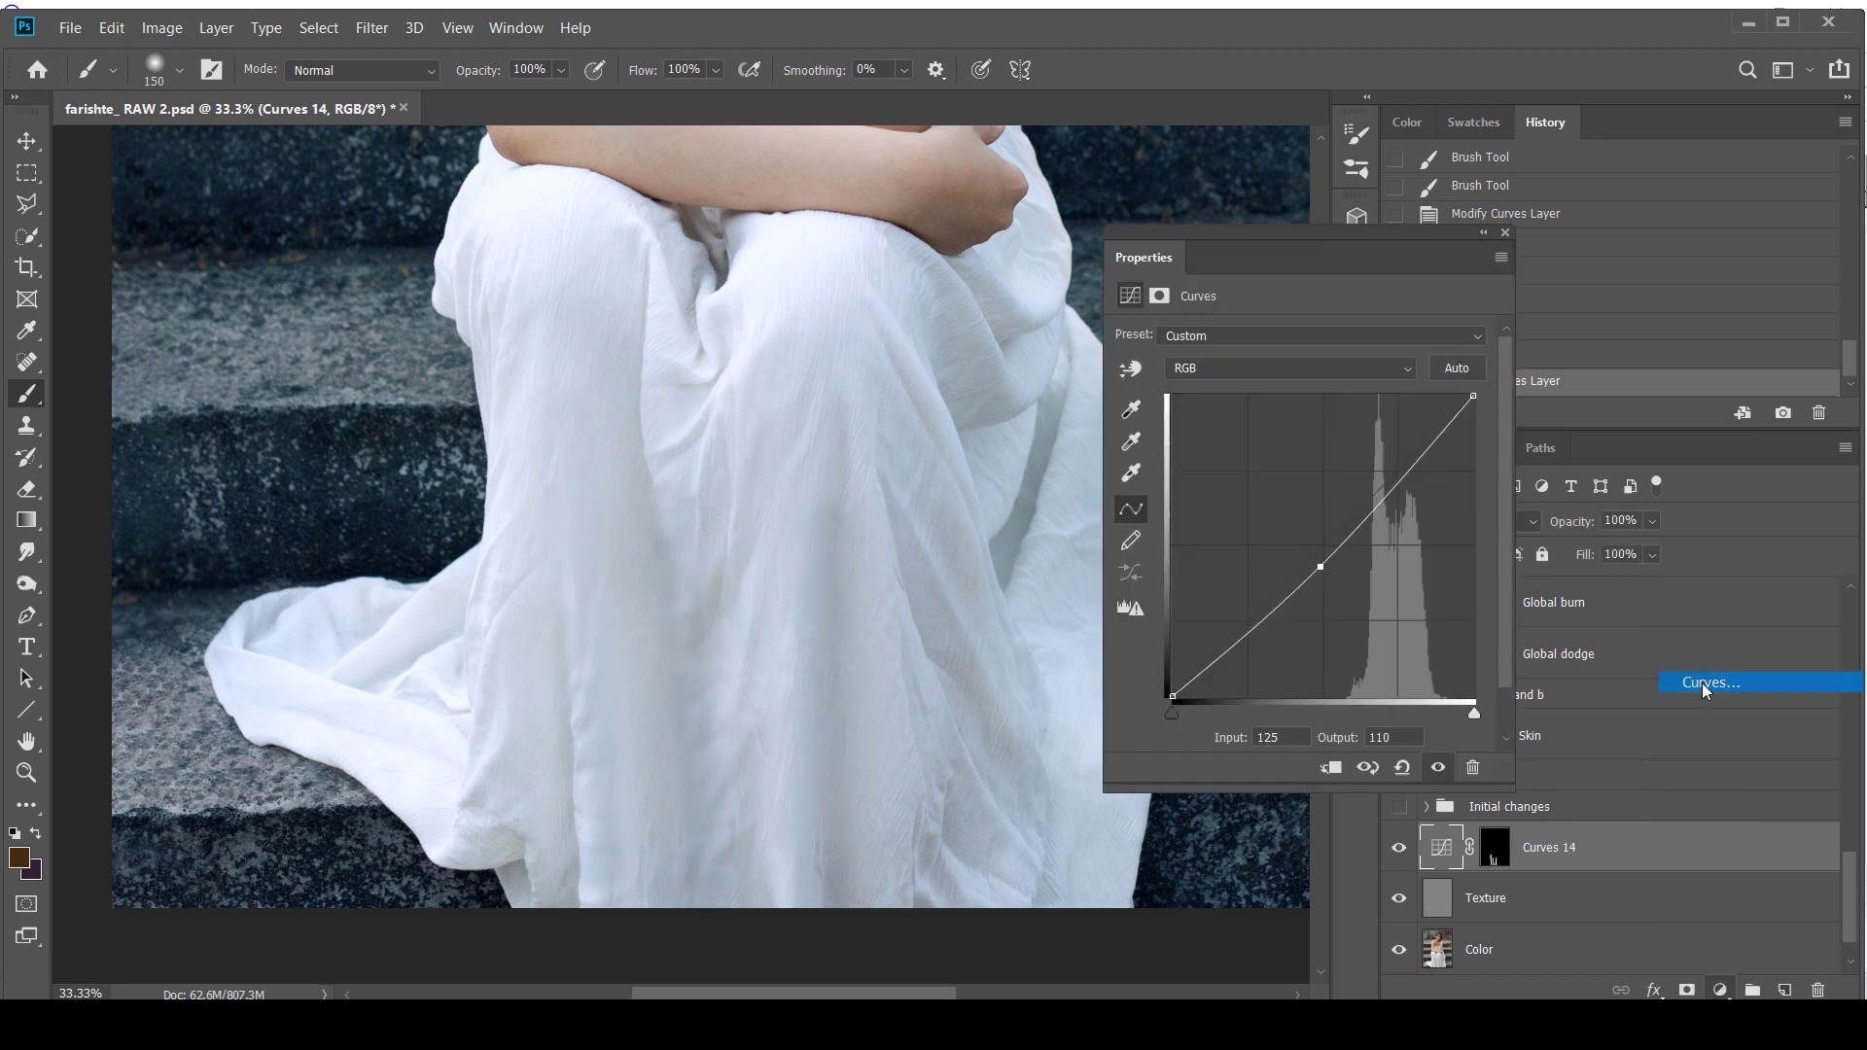
drag(1320, 546, 1316, 542)
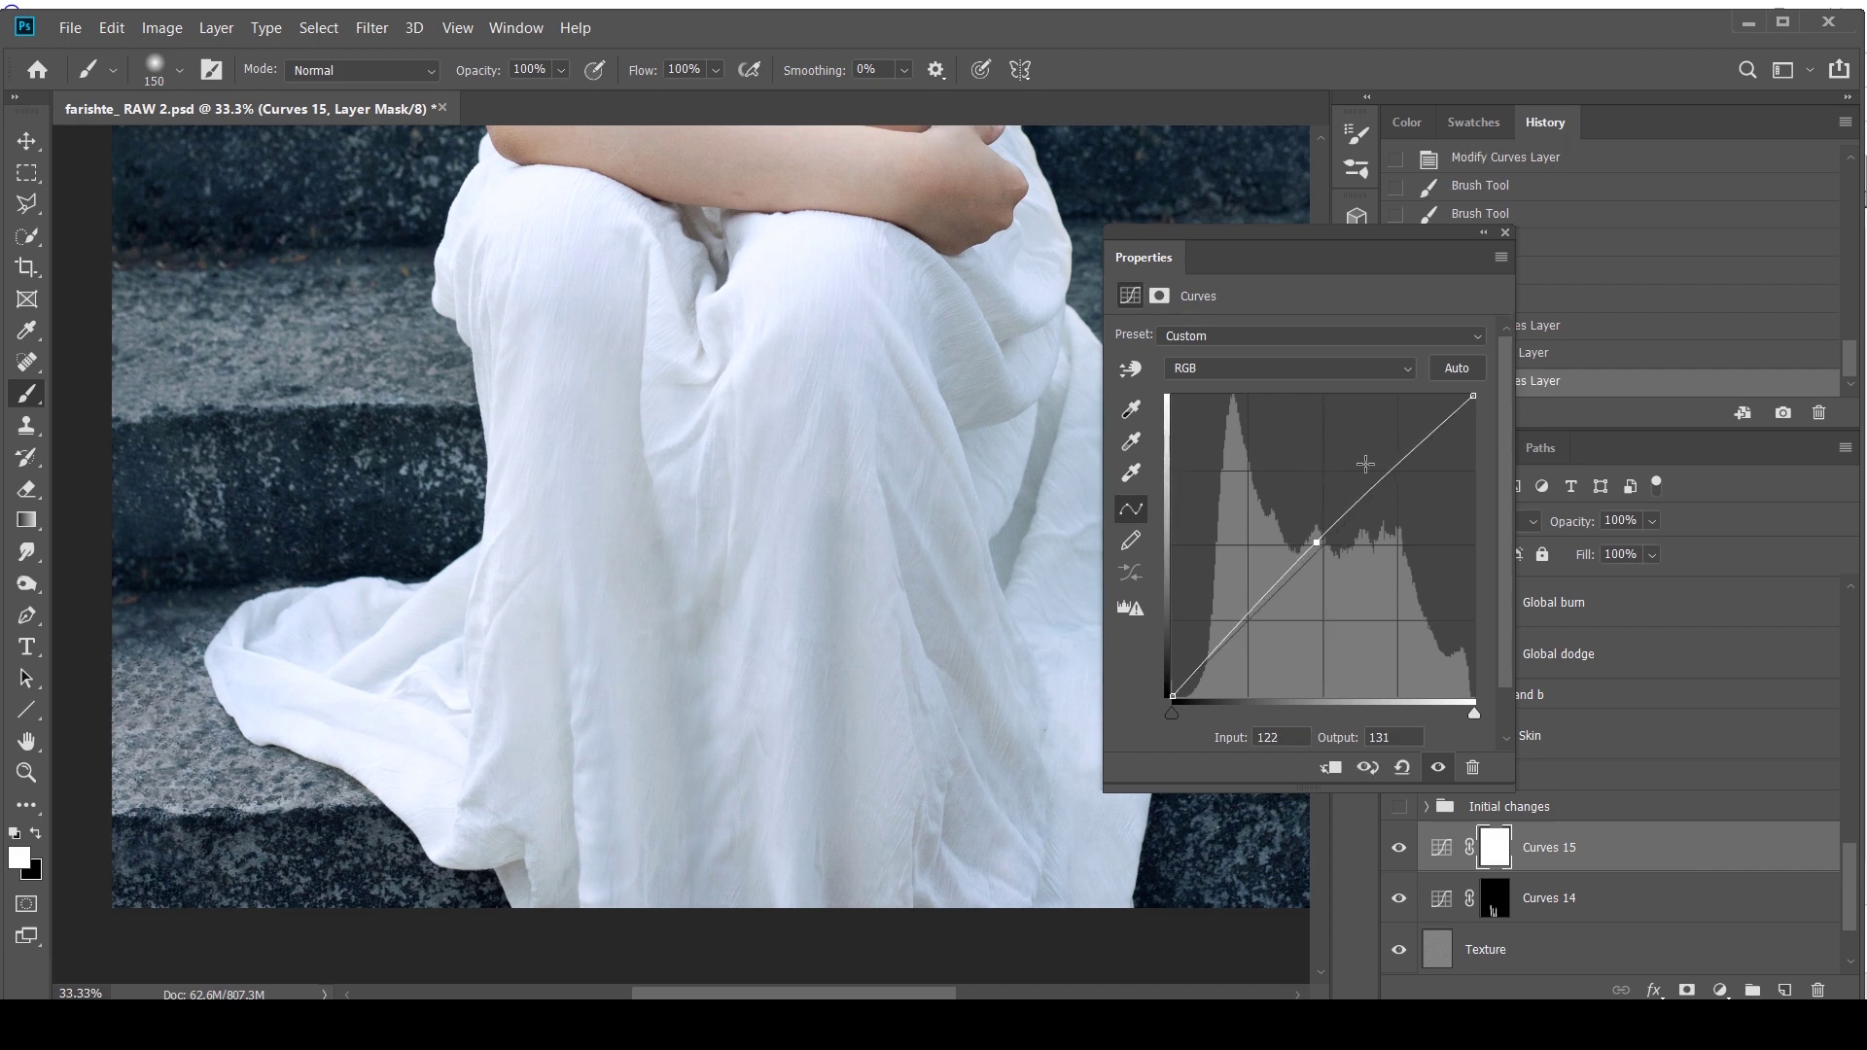
click(1507, 231)
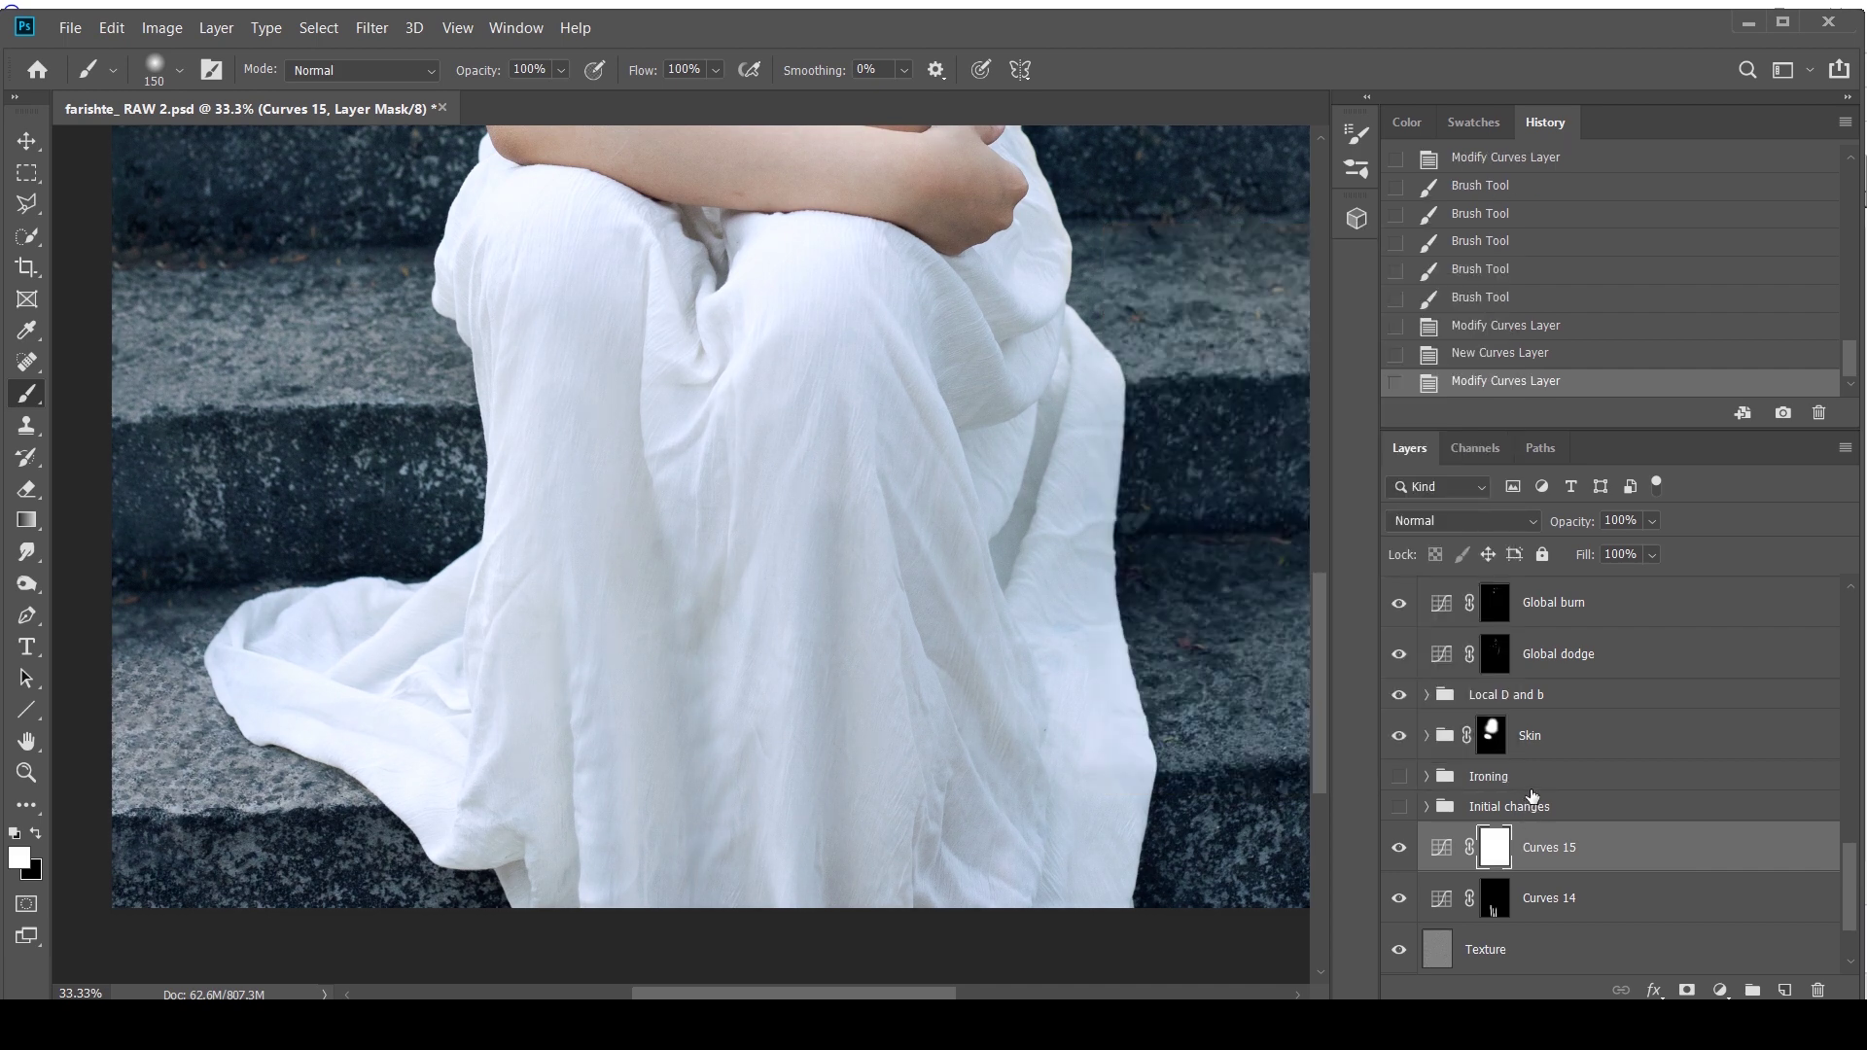
key(ctrl+i)
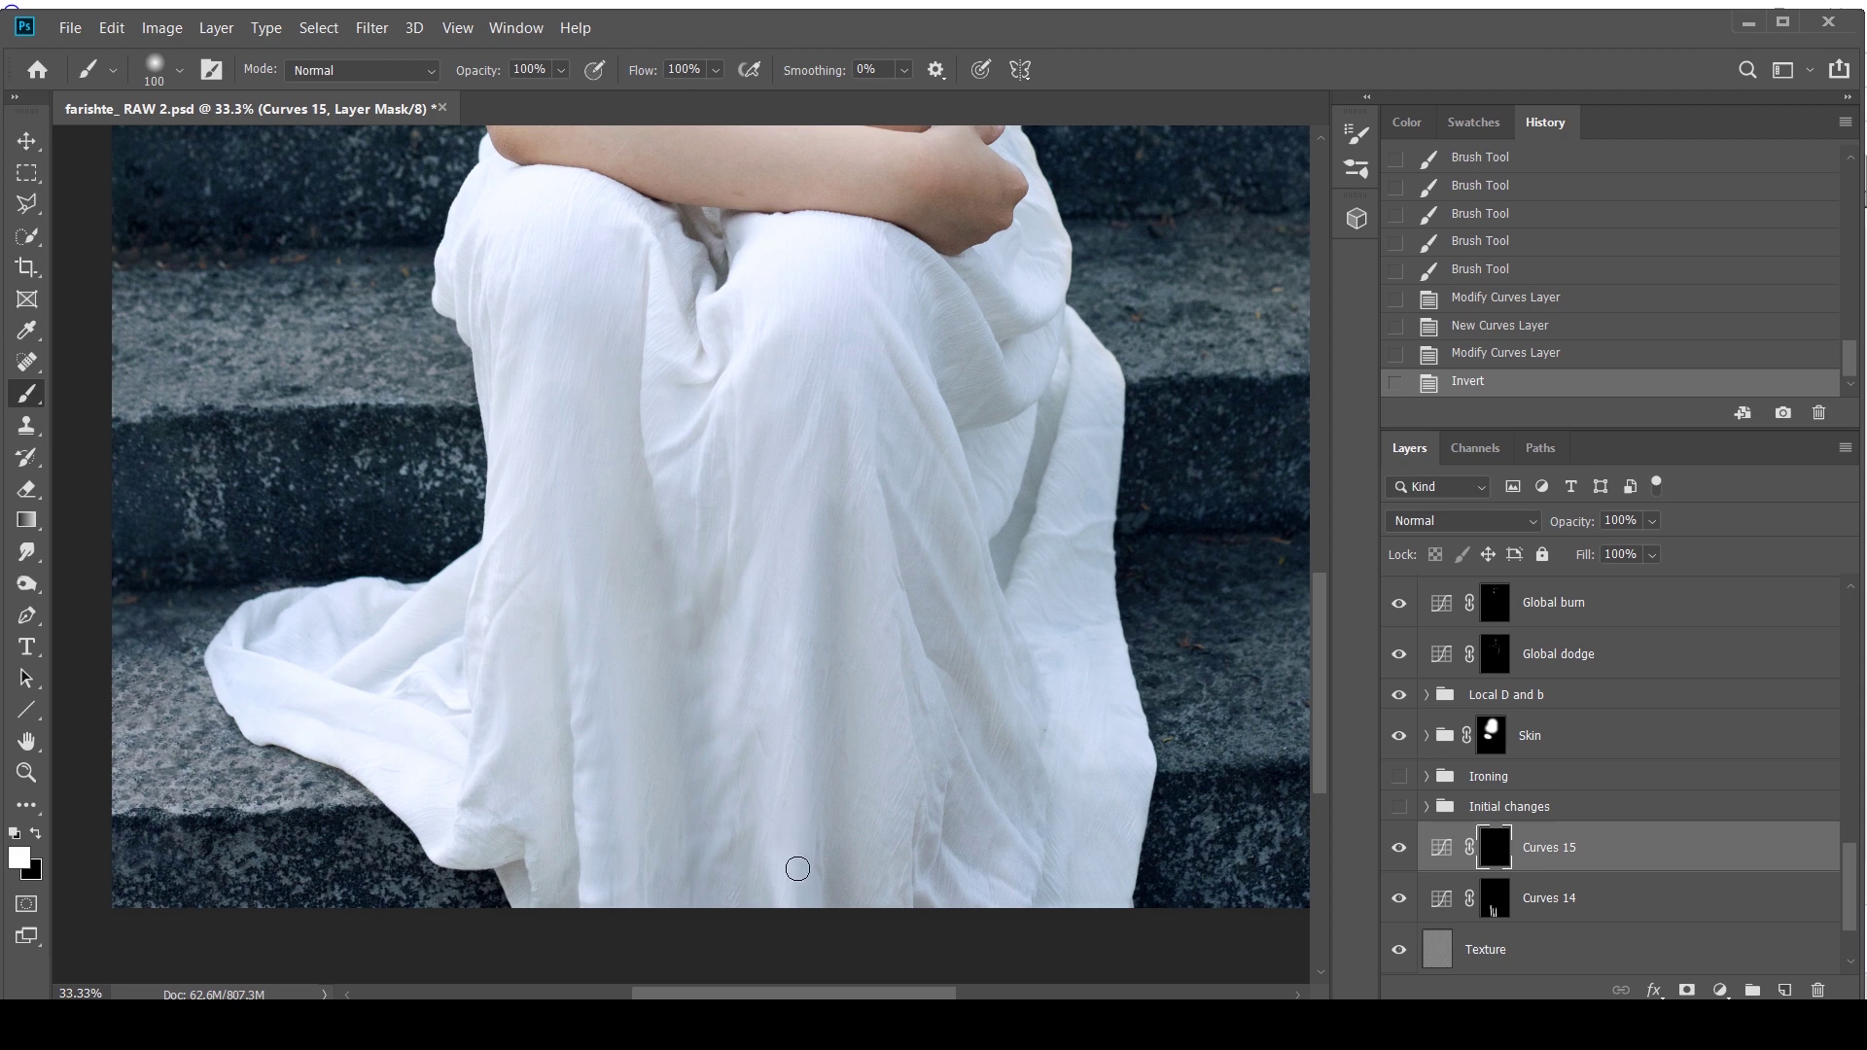
Paint brightening along the dress fold highlights and turn Curves 14 back on
drag(797, 868, 609, 640)
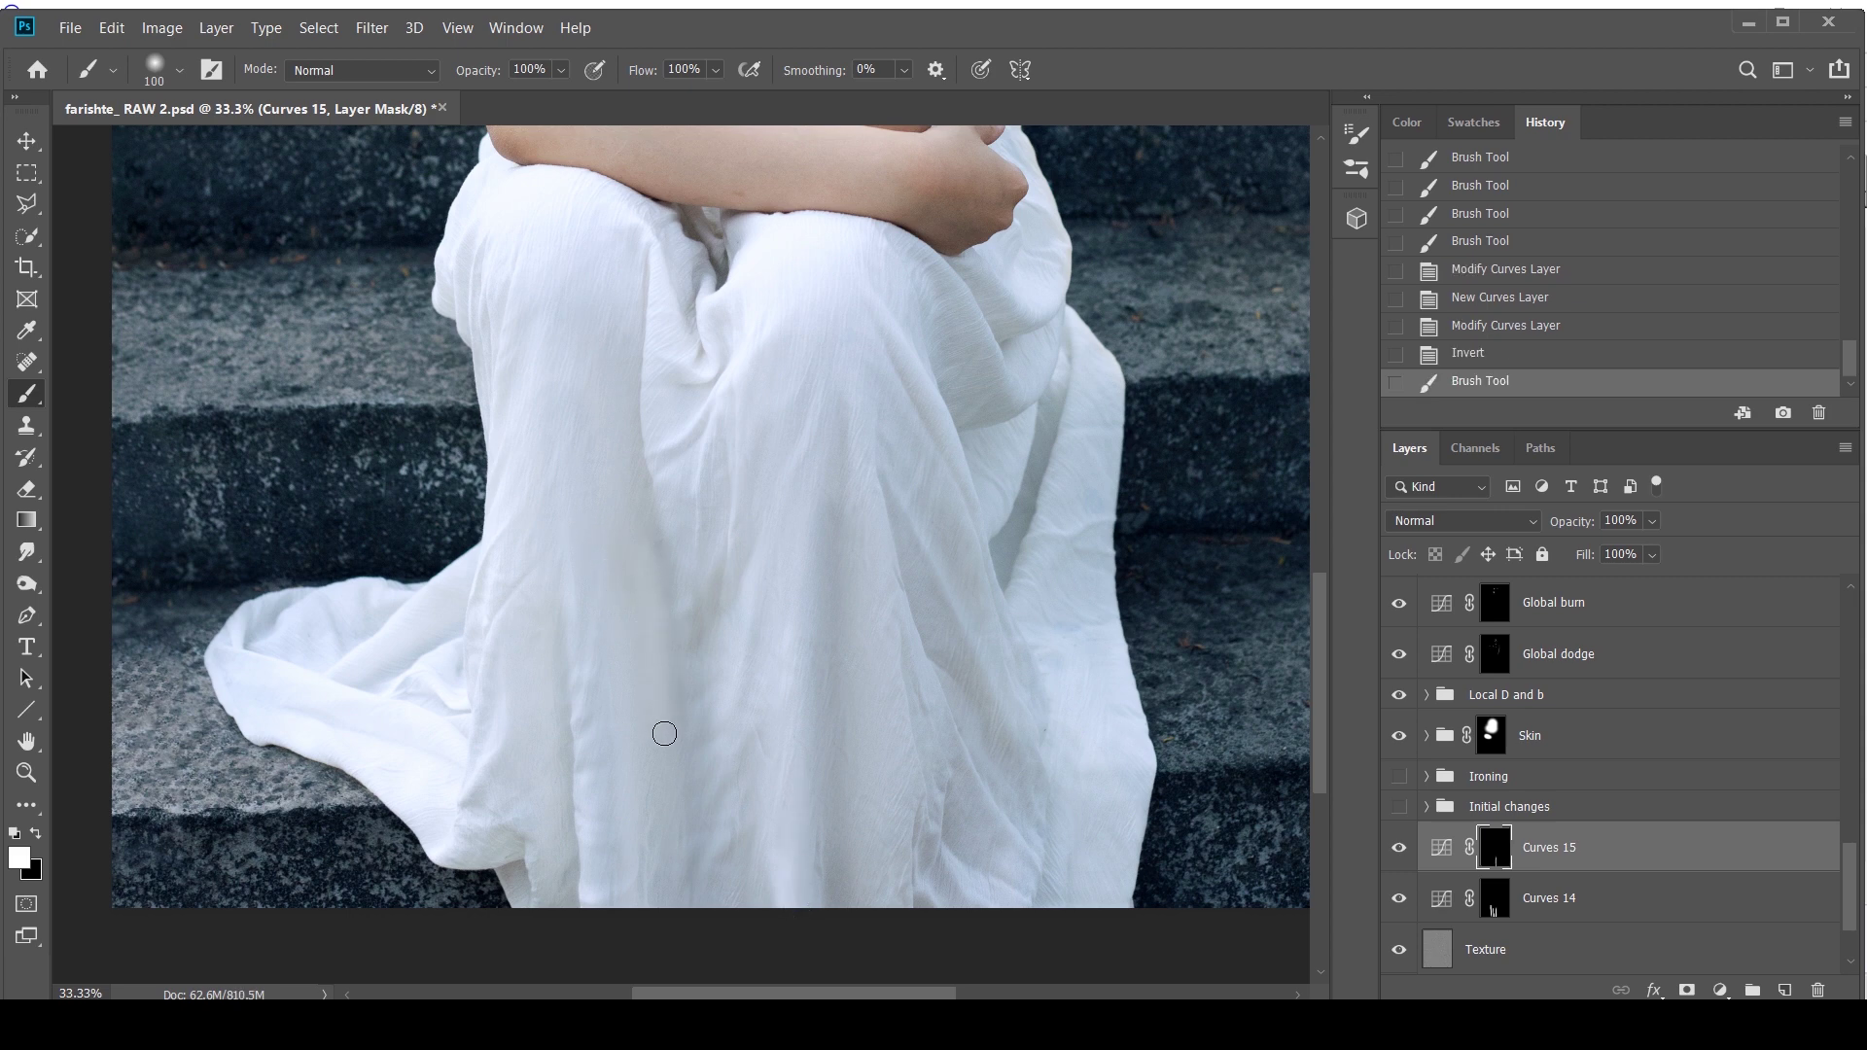
drag(679, 870, 612, 600)
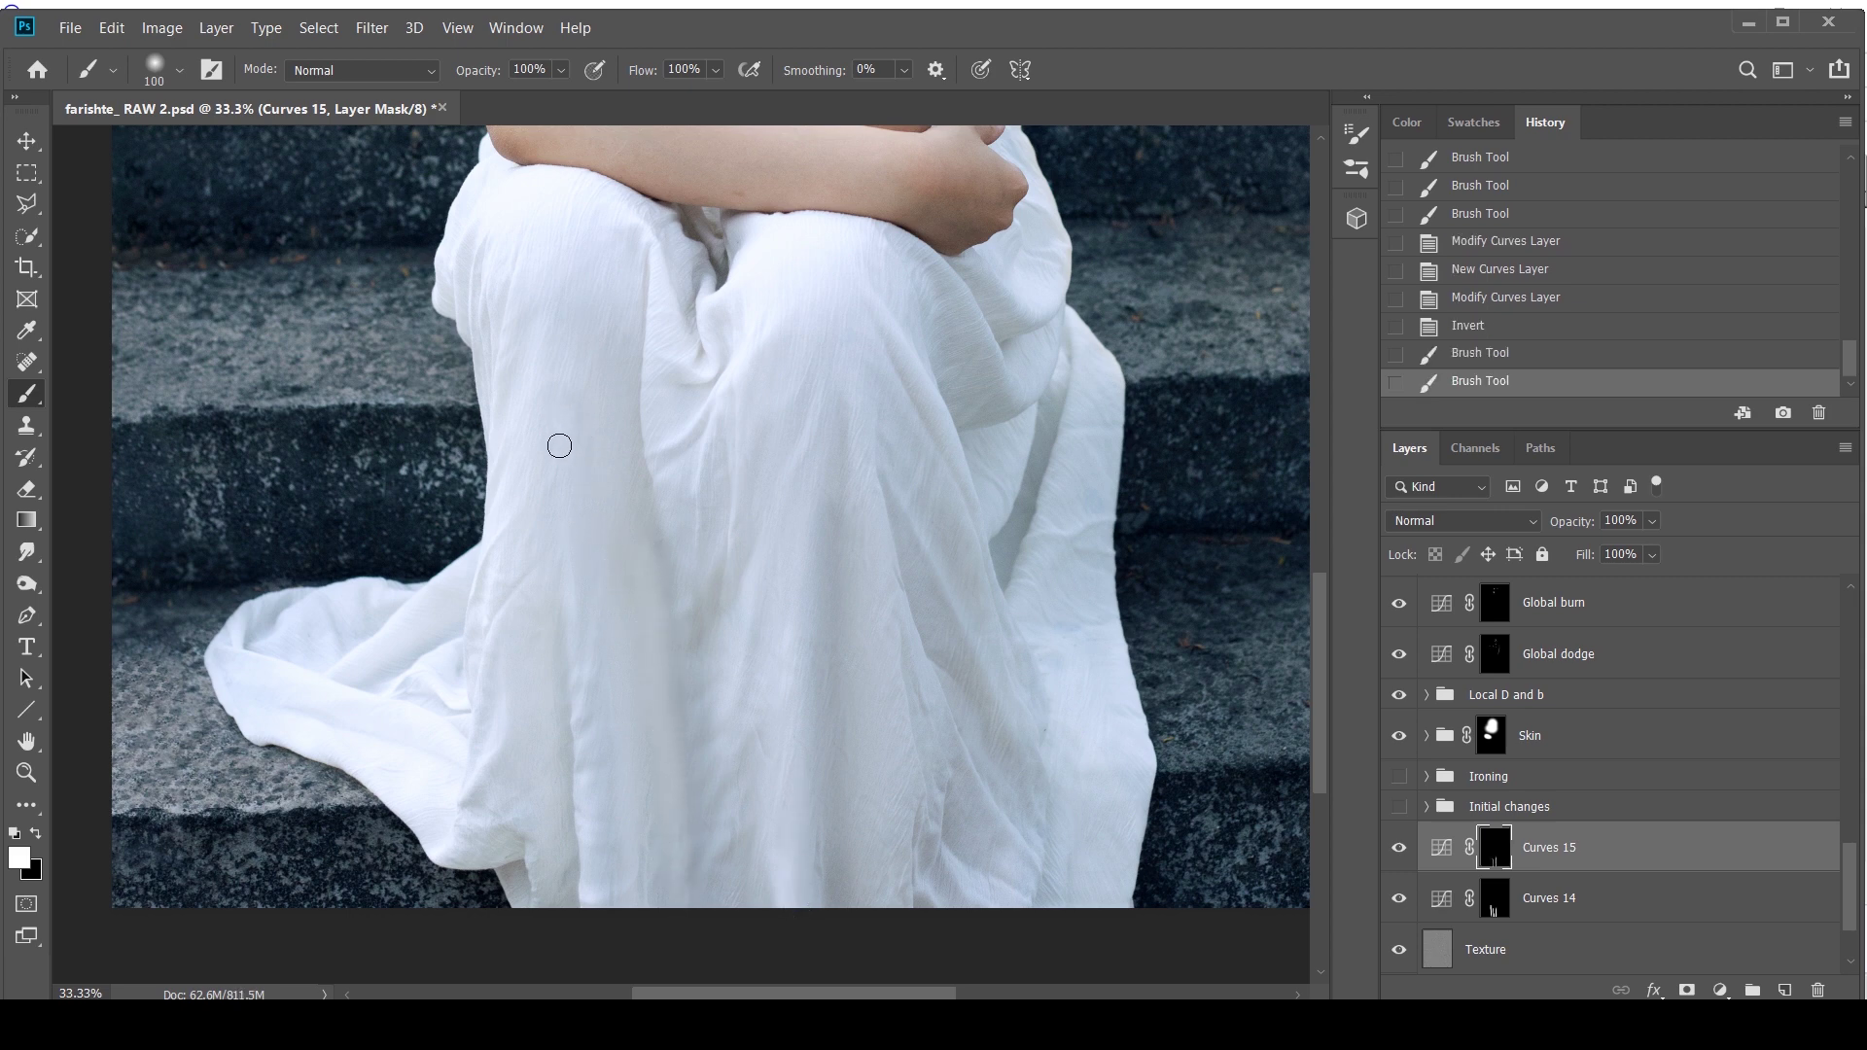
drag(603, 889, 684, 754)
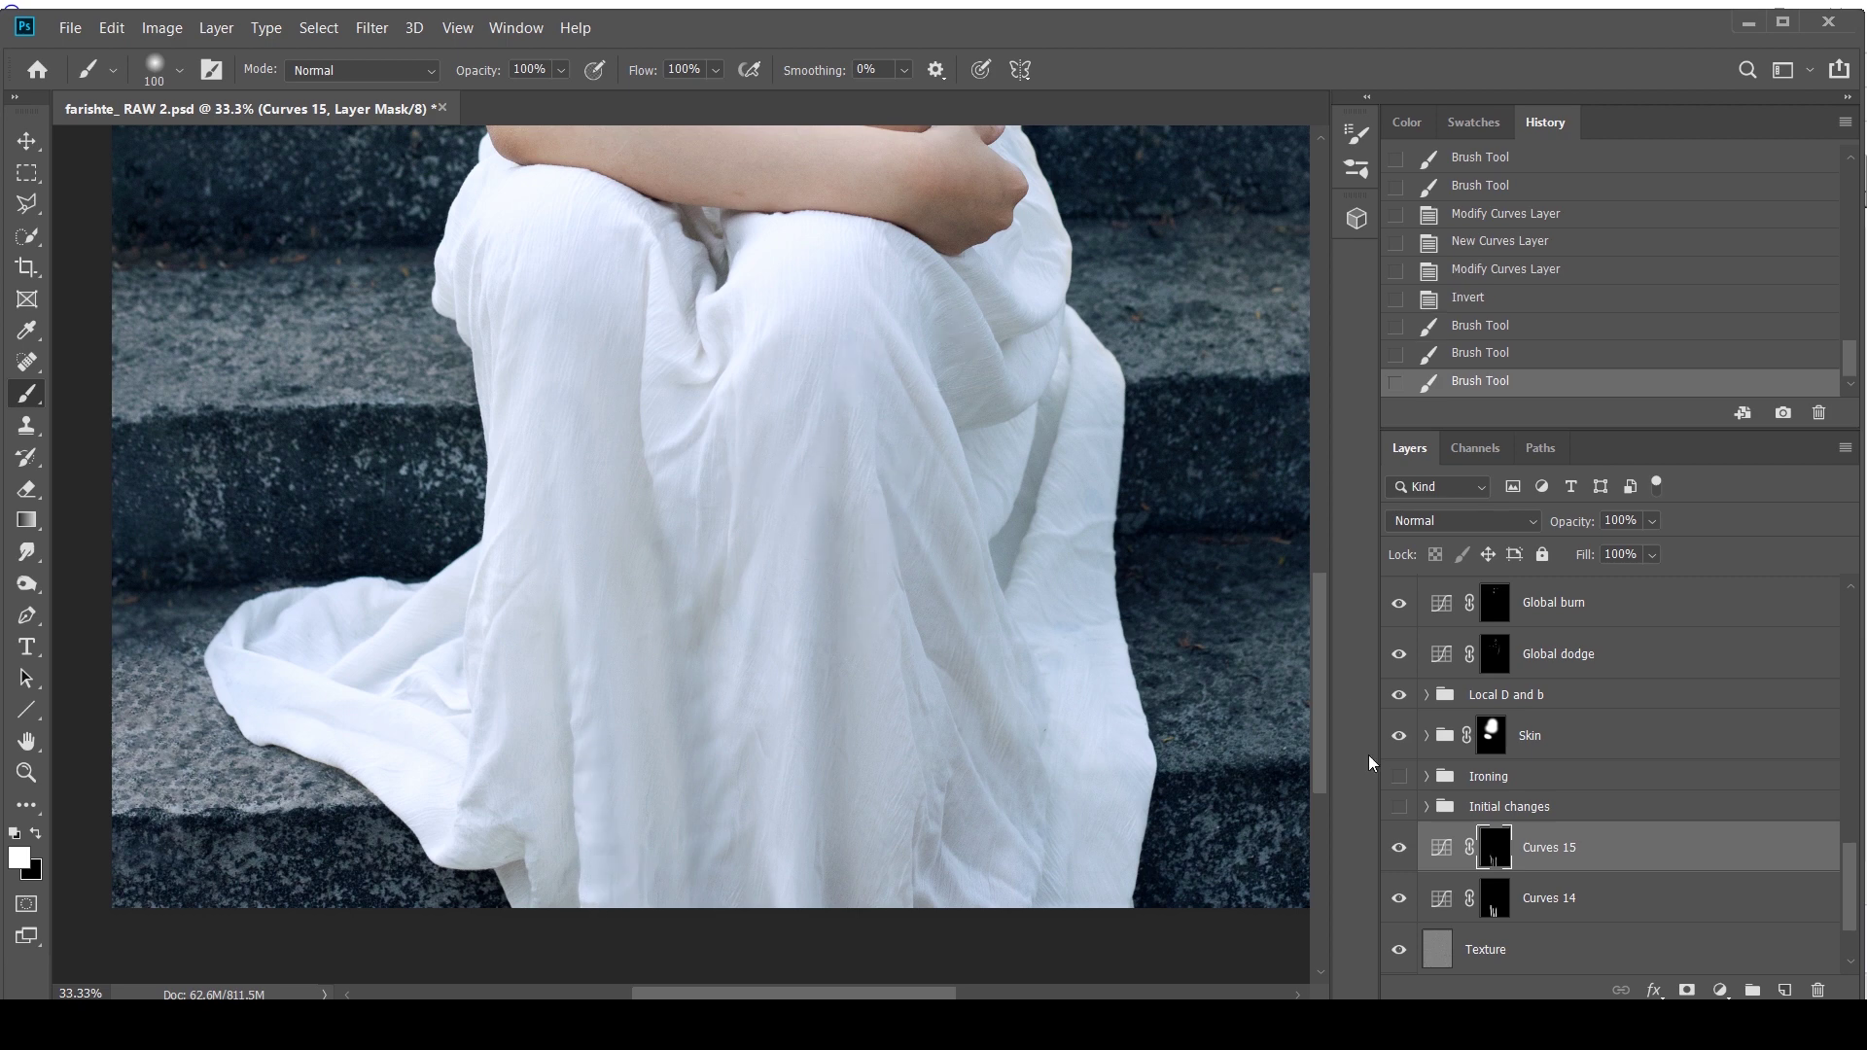
click(1396, 901)
drag(648, 594, 685, 910)
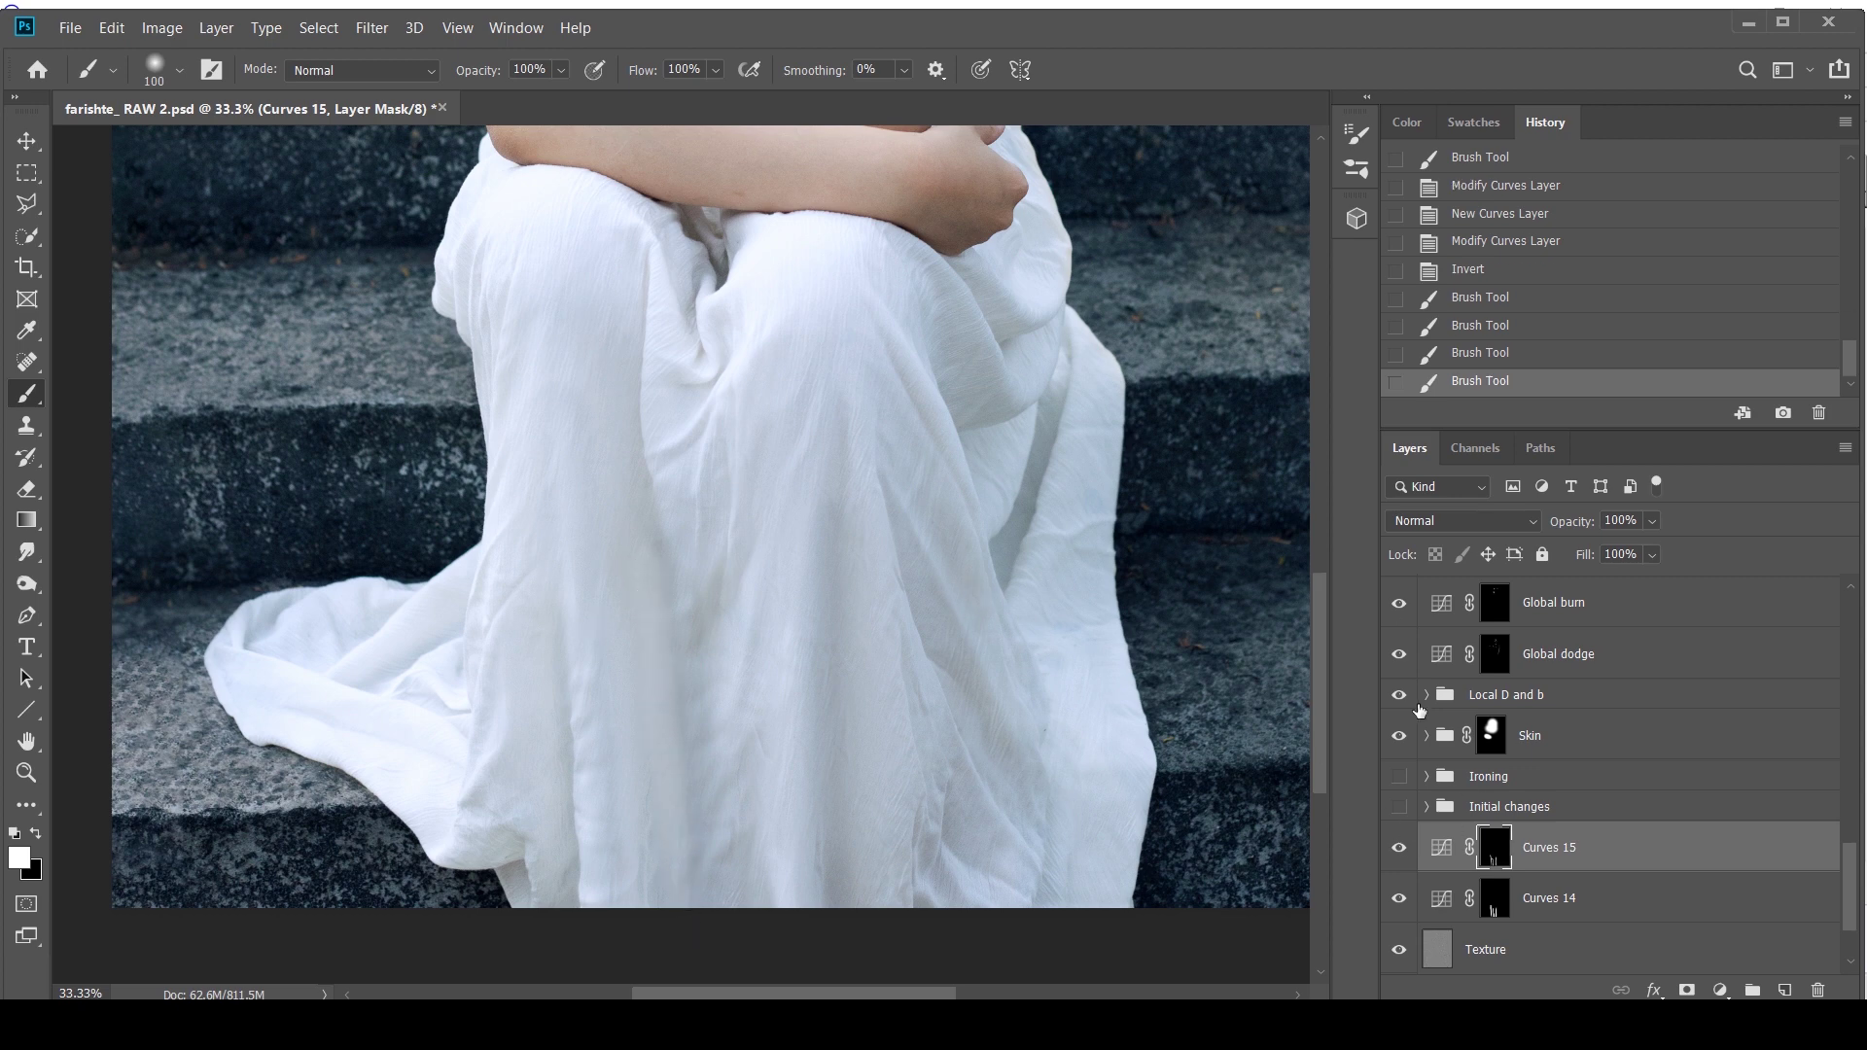
Hide Curves 15, Curves 14 and Texture, and turn on the Ironing group
drag(1407, 852, 1393, 972)
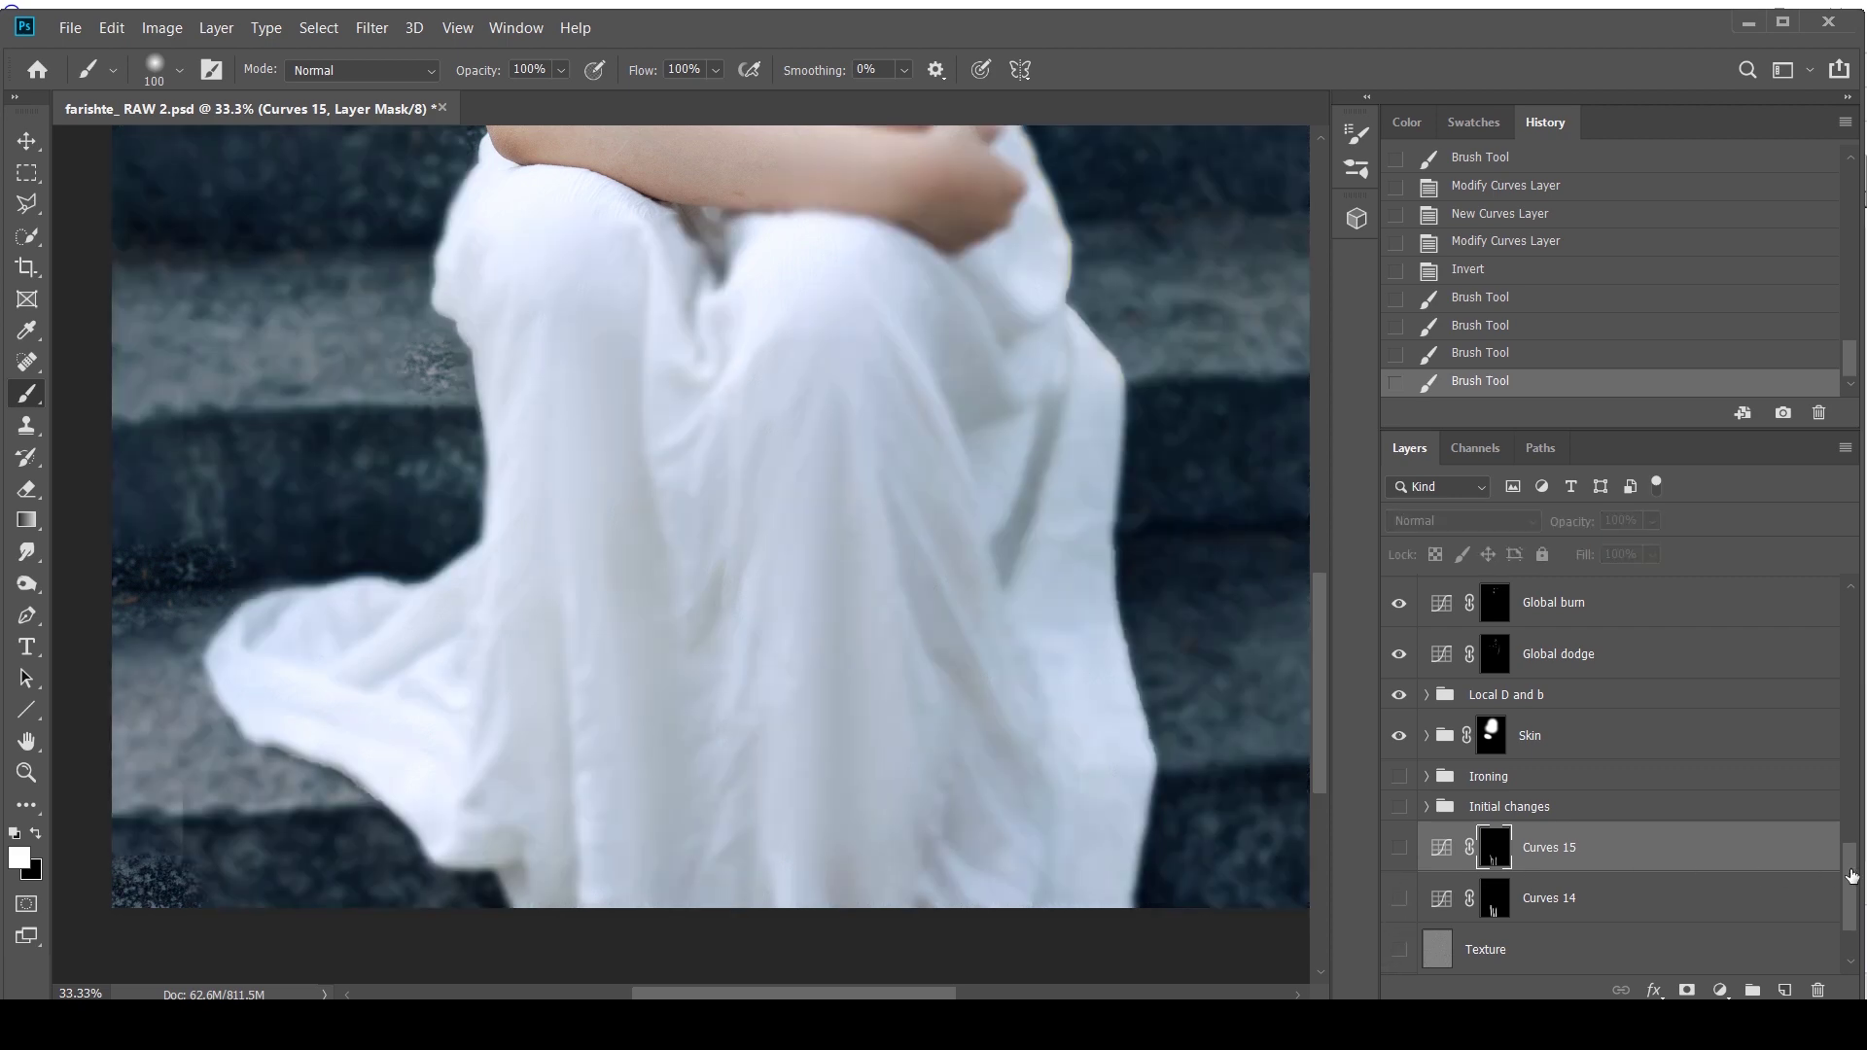
scroll(1773, 889, down, 2)
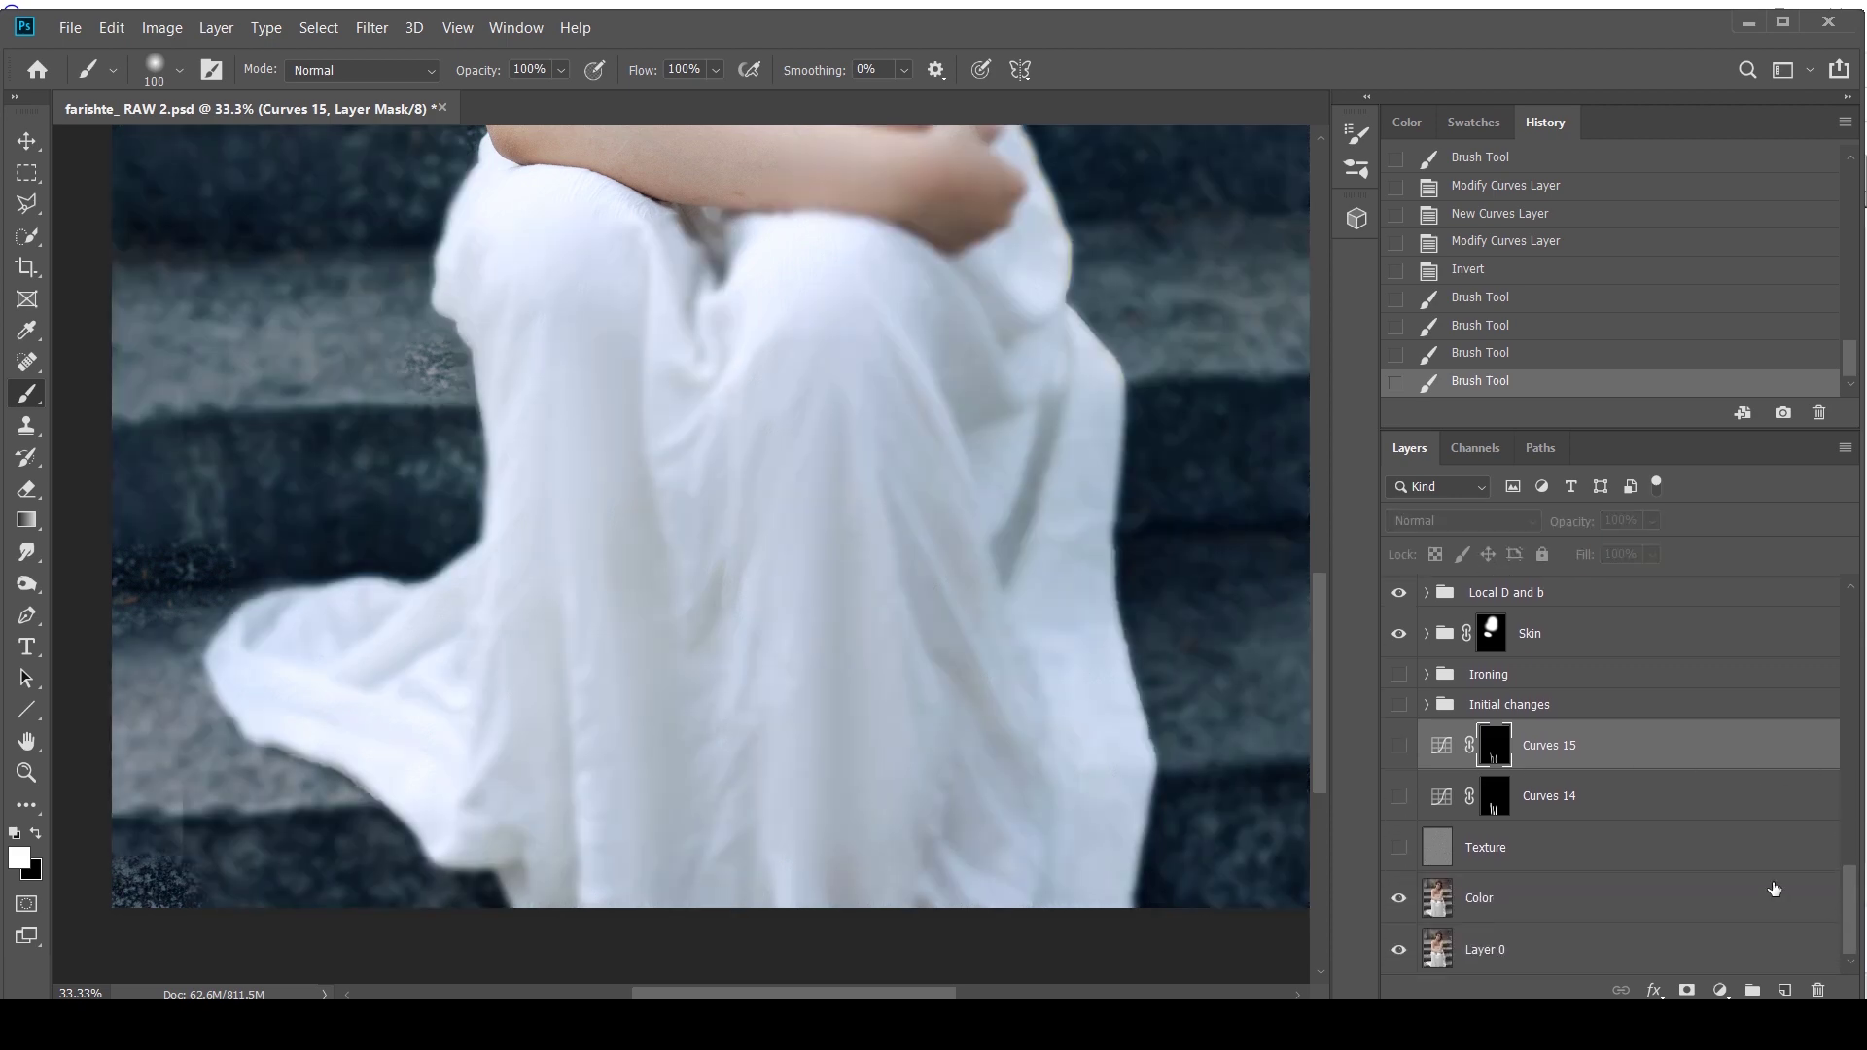
click(1399, 675)
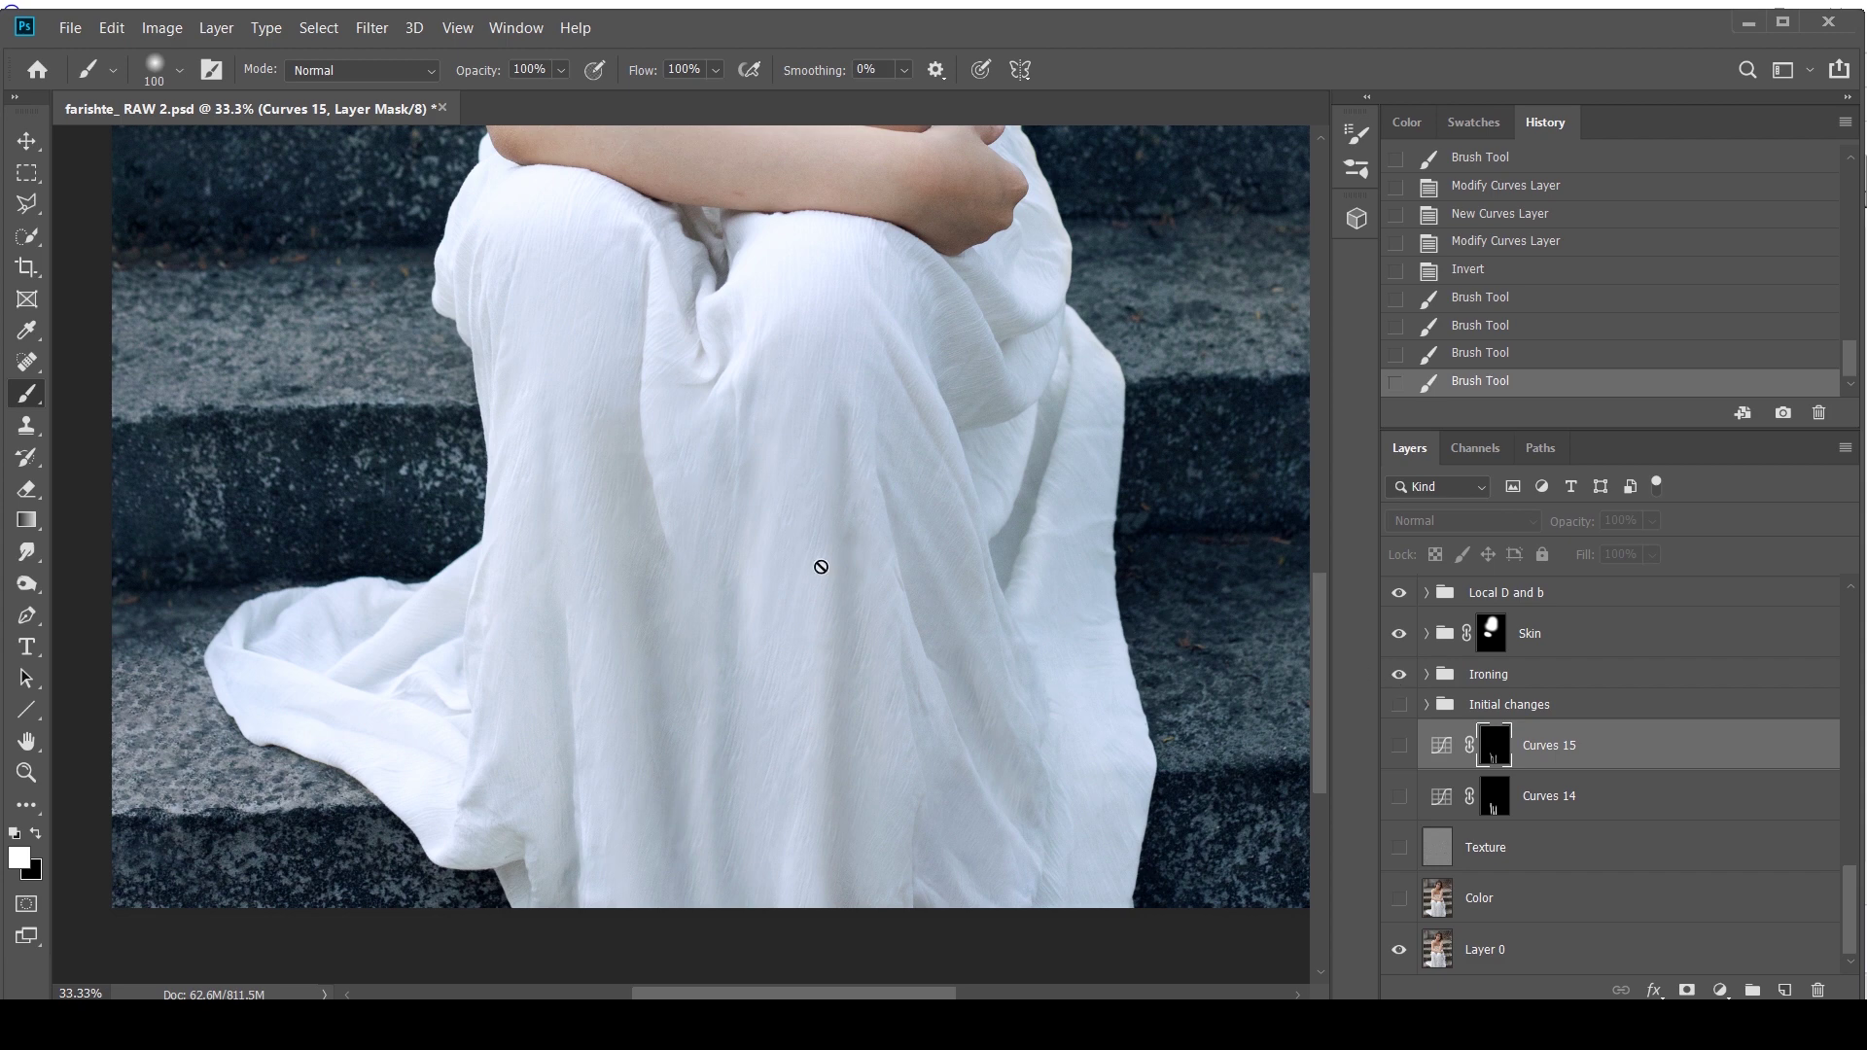